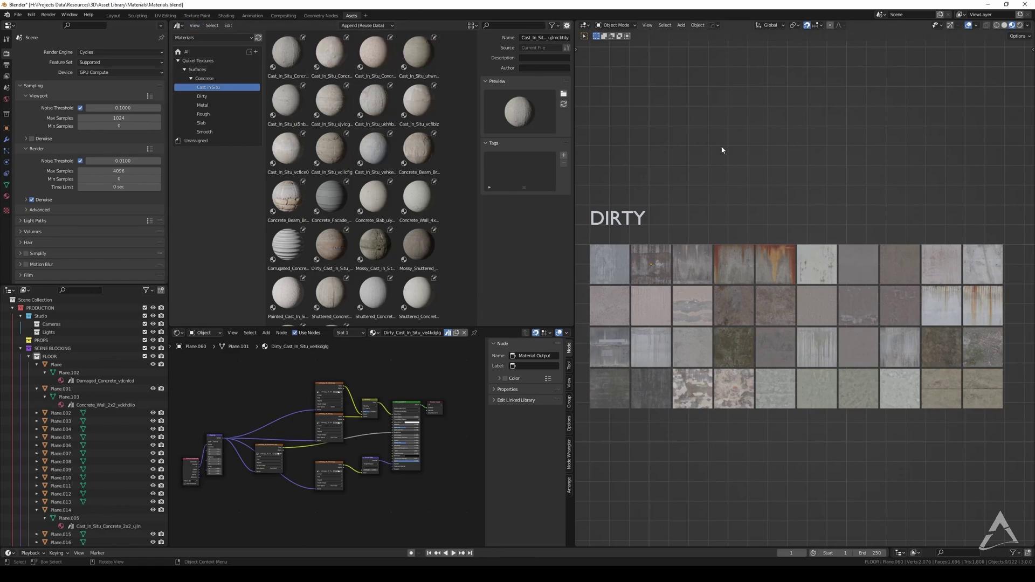
# Step: Examine the Dirty and Metal material swatch grids laid out in the 3D viewport
pyautogui.moveTo(606, 418); pyautogui.dragTo(739, 316, button='middle')
pyautogui.scroll(-3, 726, 294)
pyautogui.scroll(-4, 739, 317)
pyautogui.keyDown('shift'); pyautogui.moveTo(673, 317); pyautogui.dragTo(694, 291, button='middle'); pyautogui.keyUp('shift')
pyautogui.moveTo(779, 286); pyautogui.dragTo(799, 294, button='middle')
pyautogui.keyDown('shift'); pyautogui.moveTo(861, 281); pyautogui.dragTo(754, 306, button='middle'); pyautogui.keyUp('shift')
pyautogui.scroll(5, 754, 309)
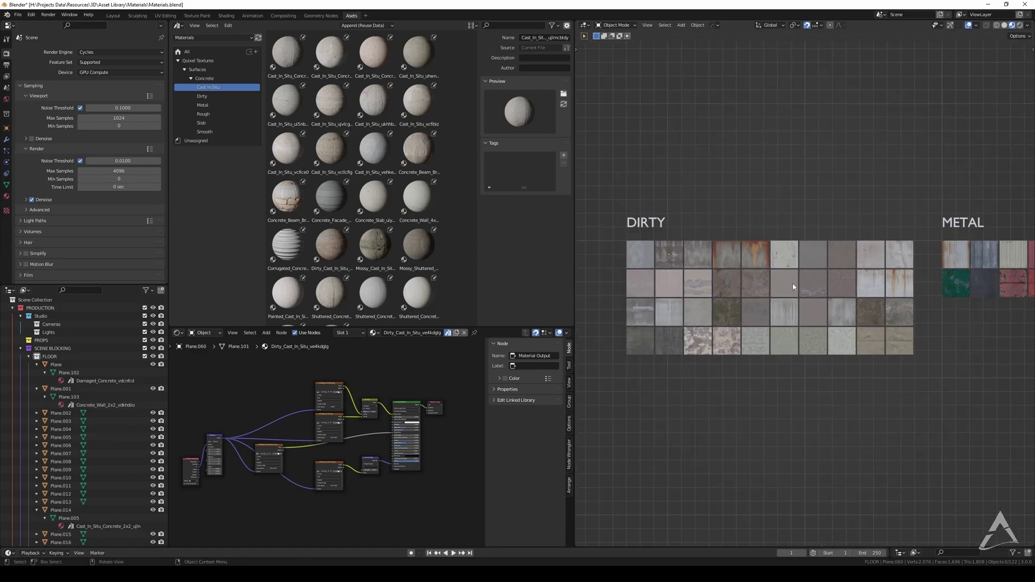
pyautogui.scroll(-2, 785, 277)
pyautogui.keyDown('shift'); pyautogui.moveTo(941, 236); pyautogui.dragTo(787, 249, button='middle'); pyautogui.keyUp('shift')
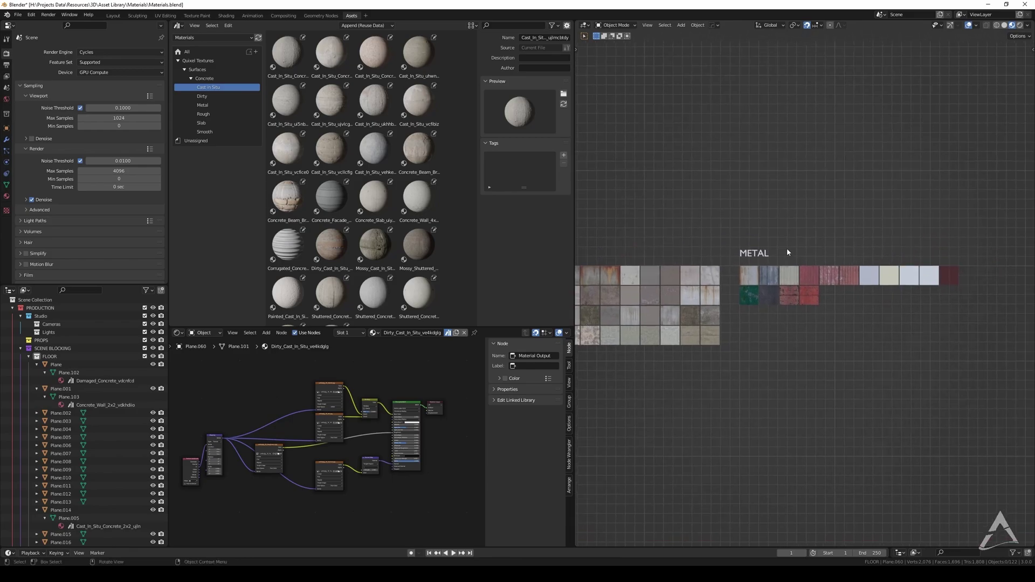
# Step: View the Dirty and Metal concrete catalogs in the asset browser, ending back on Cast In Situ
pyautogui.click(203, 97)
pyautogui.click(202, 106)
pyautogui.click(208, 87)
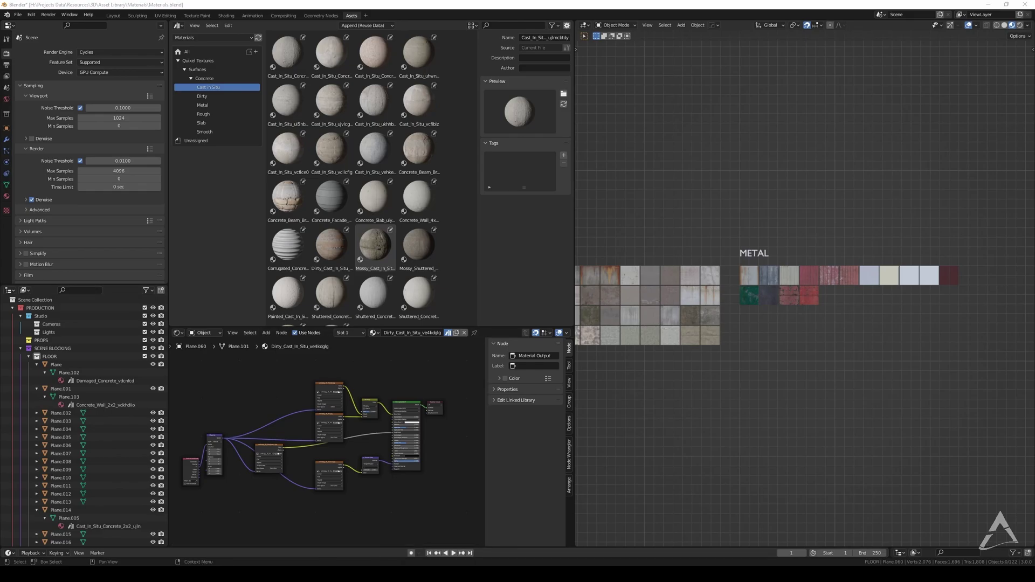
# Step: Switch to Quixel Bridge and open the export settings from the Brick Wall surface's details
pyautogui.moveTo(0, 44); pyautogui.dragTo(709, 16)
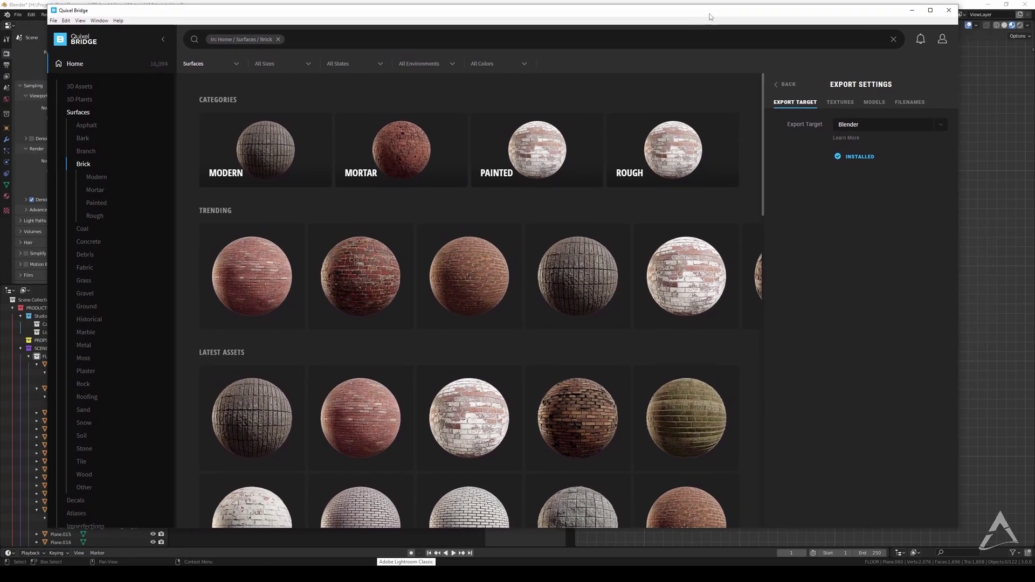
pyautogui.moveTo(533, 10); pyautogui.dragTo(526, 12)
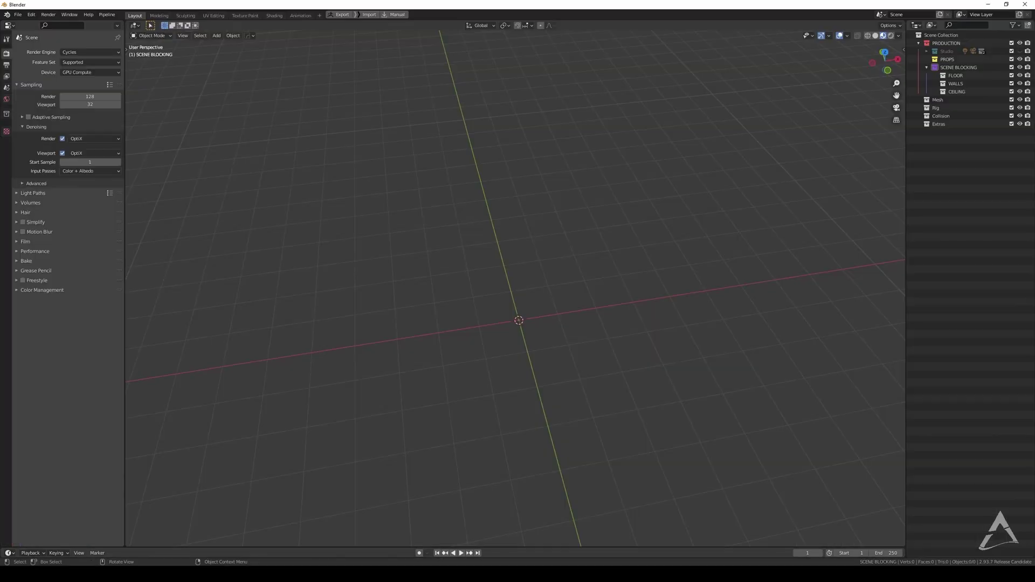
pyautogui.click(32, 15)
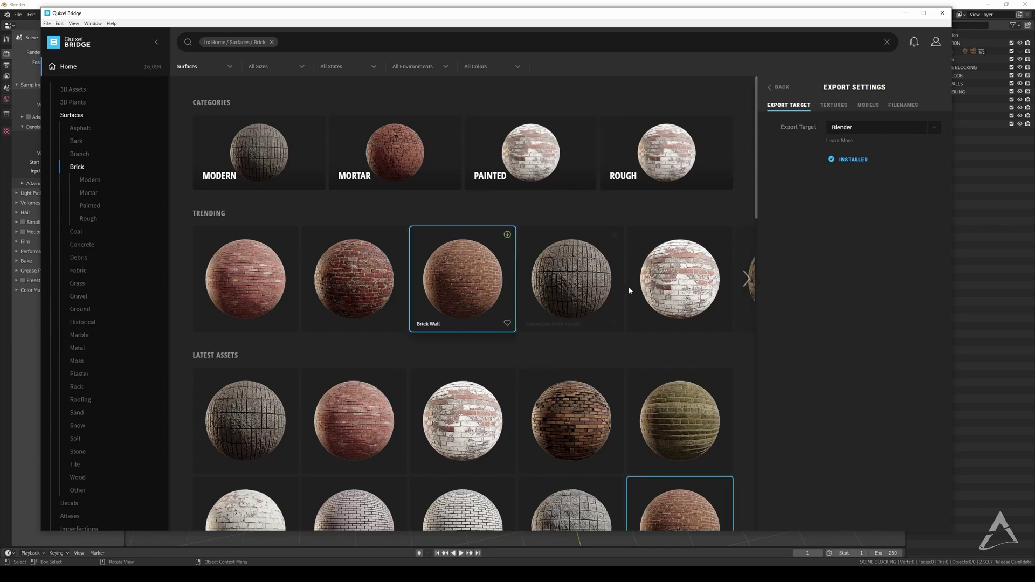
pyautogui.click(770, 89)
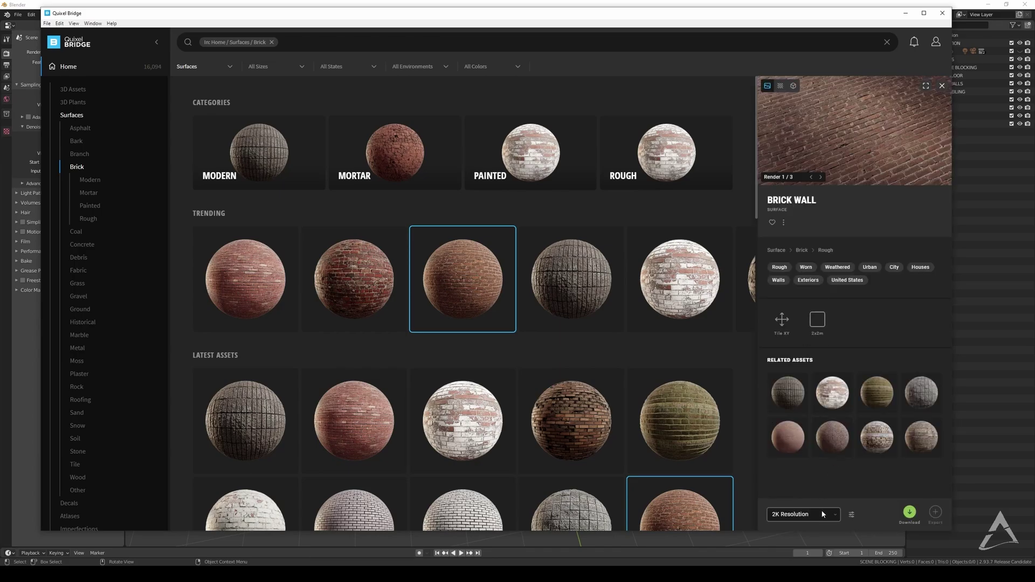
pyautogui.click(853, 514)
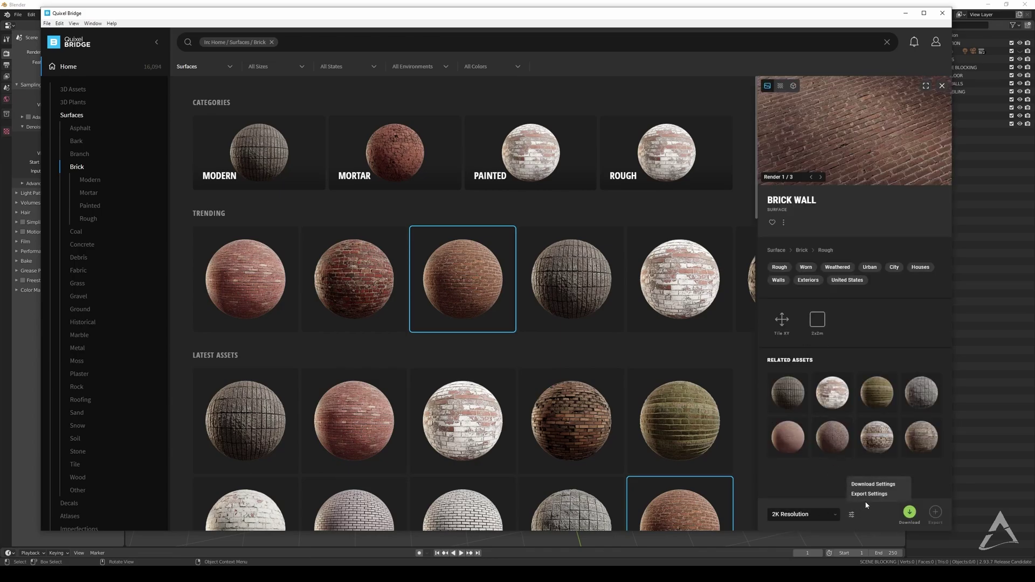
pyautogui.click(870, 494)
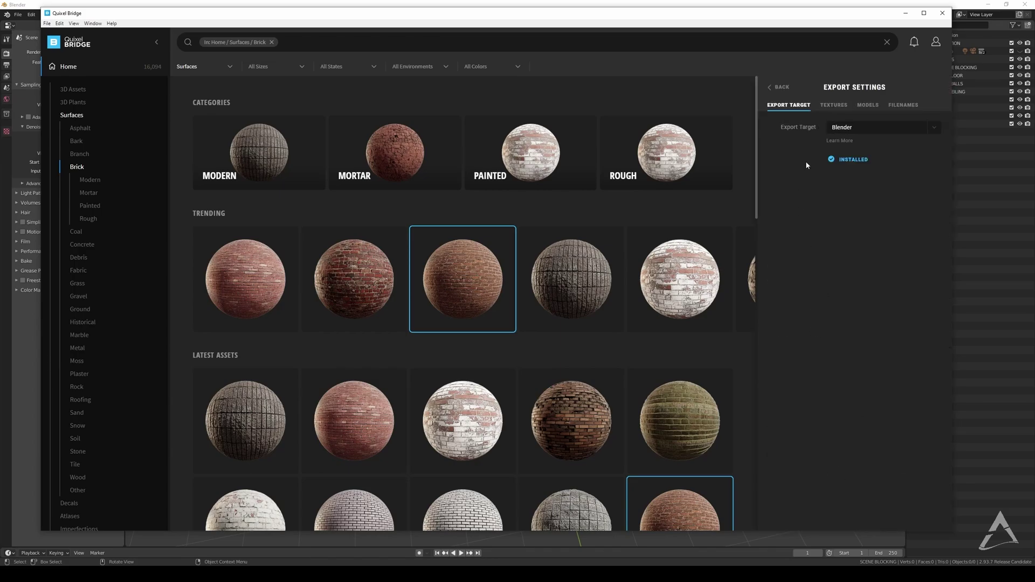
# Step: Open the Blender export target's plugin manual, check the supported Blender versions in the Overview, and close it
pyautogui.click(843, 143)
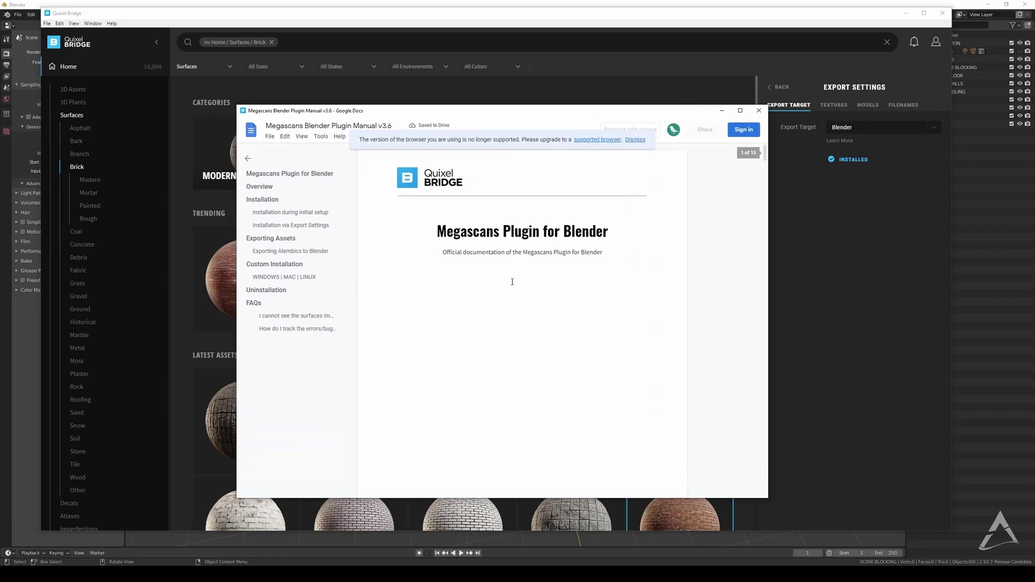
pyautogui.scroll(-3, 508, 283)
pyautogui.scroll(-3, 509, 283)
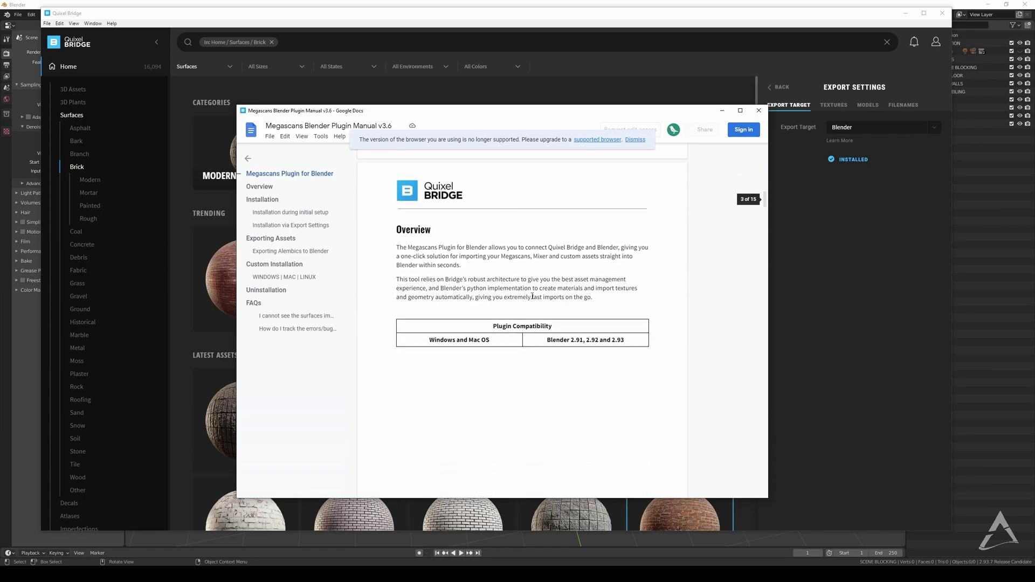
pyautogui.click(628, 343)
pyautogui.moveTo(622, 343); pyautogui.dragTo(612, 341)
pyautogui.click(617, 341)
pyautogui.click(615, 340)
pyautogui.moveTo(628, 341); pyautogui.dragTo(615, 340)
pyautogui.click(623, 341)
pyautogui.click(634, 140)
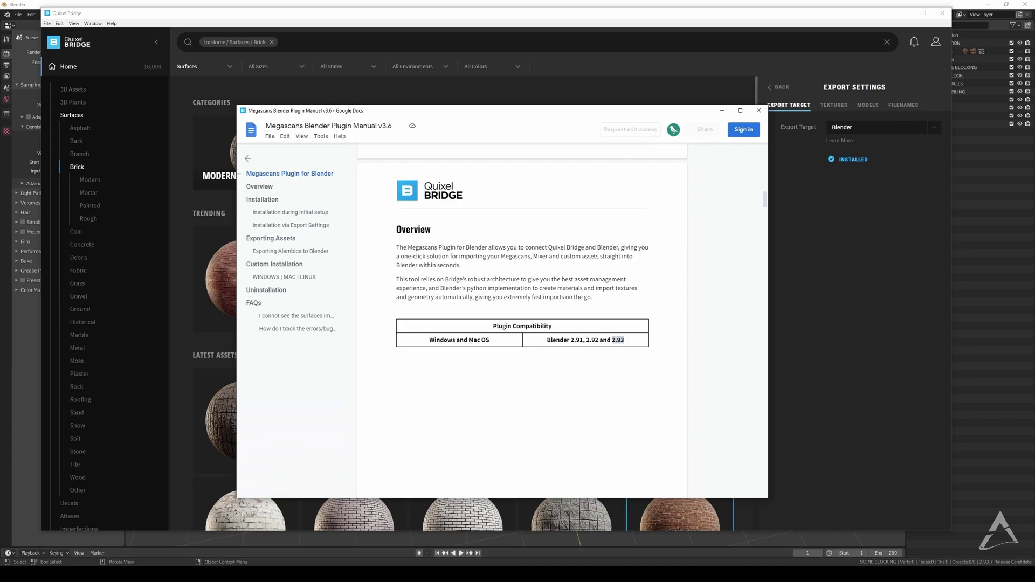
pyautogui.click(759, 111)
# Step: Return to the Brick Wall surface's details and download it at 2K resolution
pyautogui.click(780, 86)
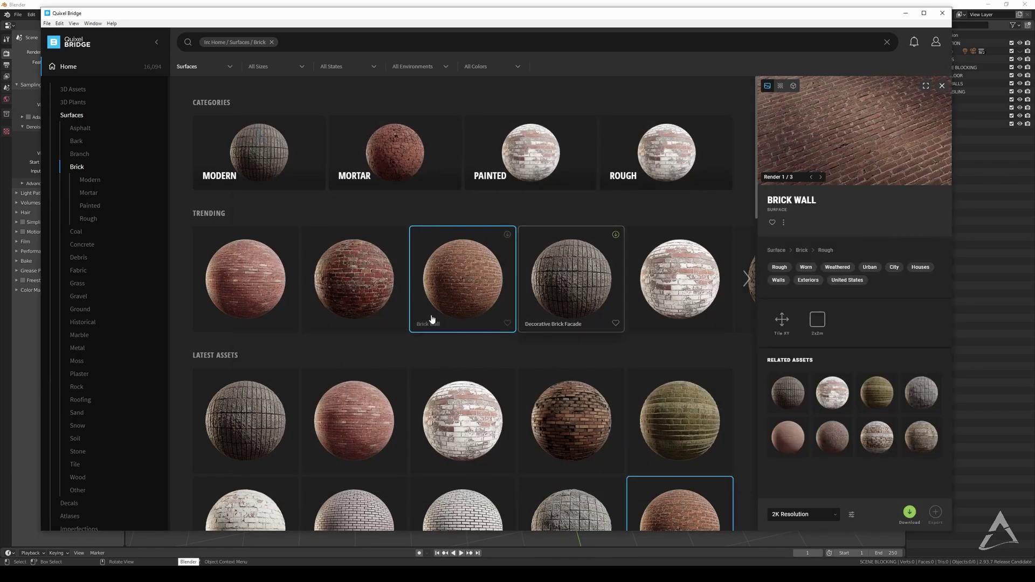
pyautogui.click(507, 234)
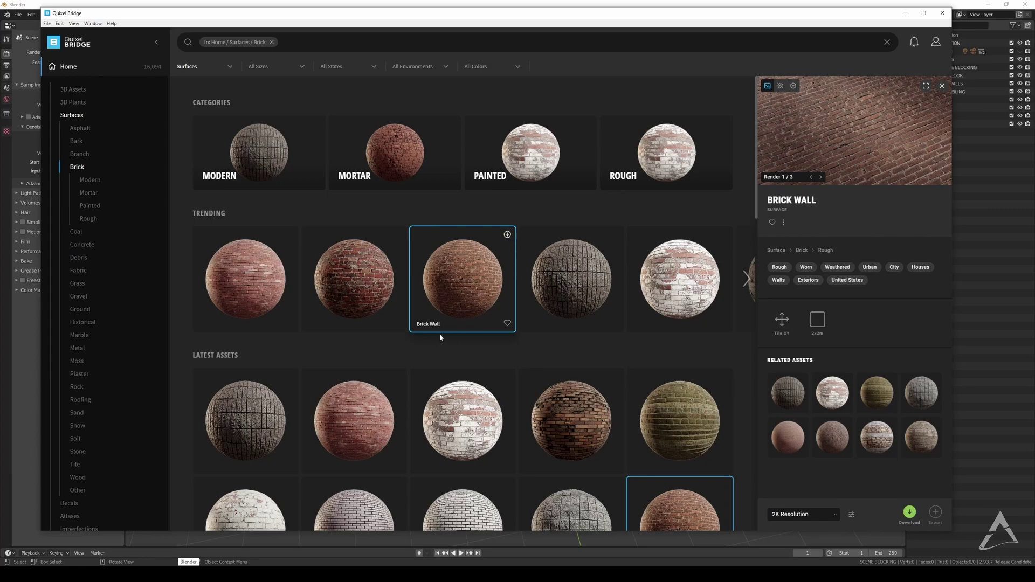
pyautogui.scroll(-2, 440, 337)
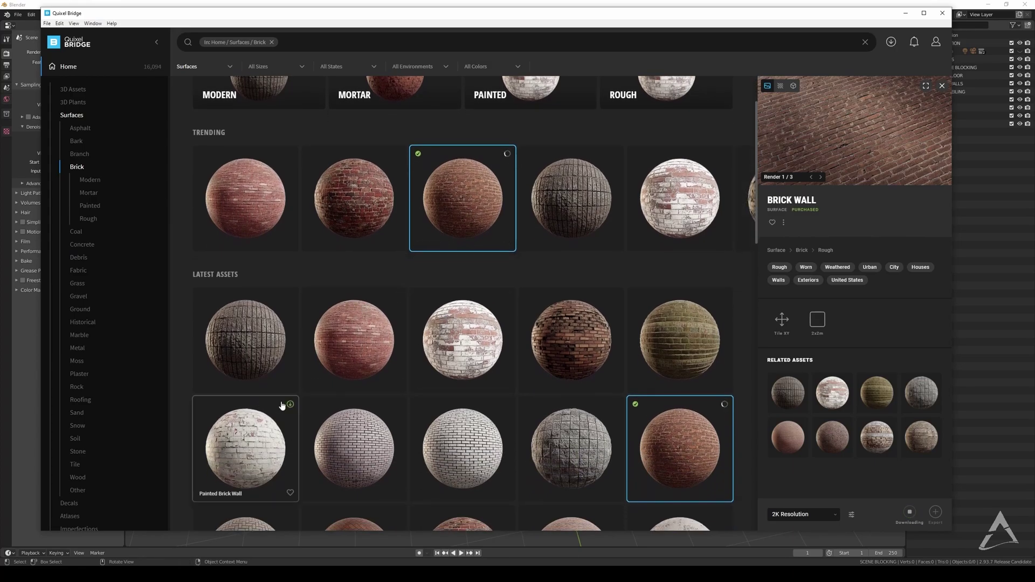
pyautogui.scroll(2, 339, 314)
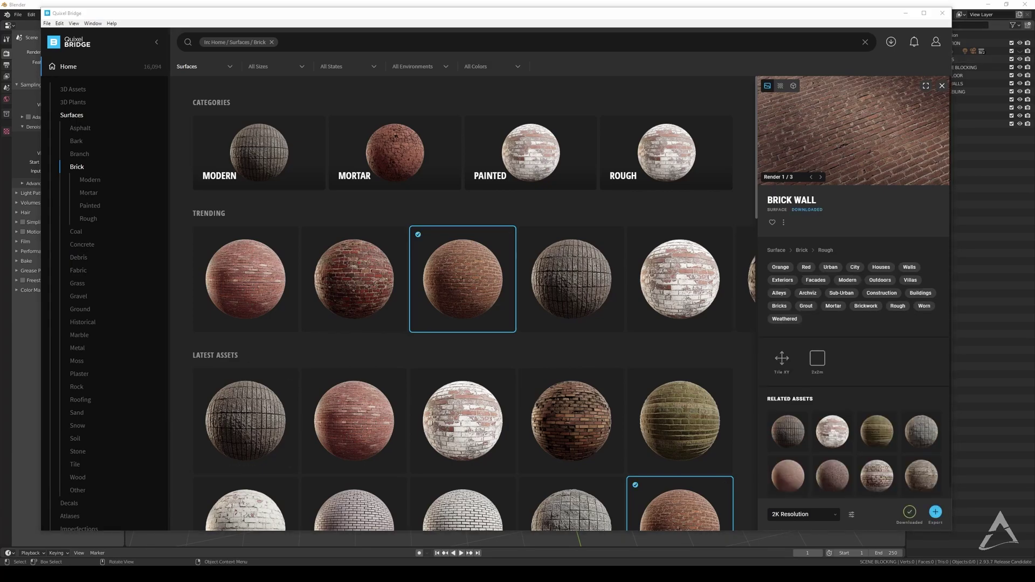
# Step: Switch to the Blender 3.0 window and open the Assets workspace
pyautogui.moveTo(169, 574)
pyautogui.click(213, 539)
pyautogui.moveTo(485, 308); pyautogui.dragTo(383, 134, button='middle')
pyautogui.click(351, 15)
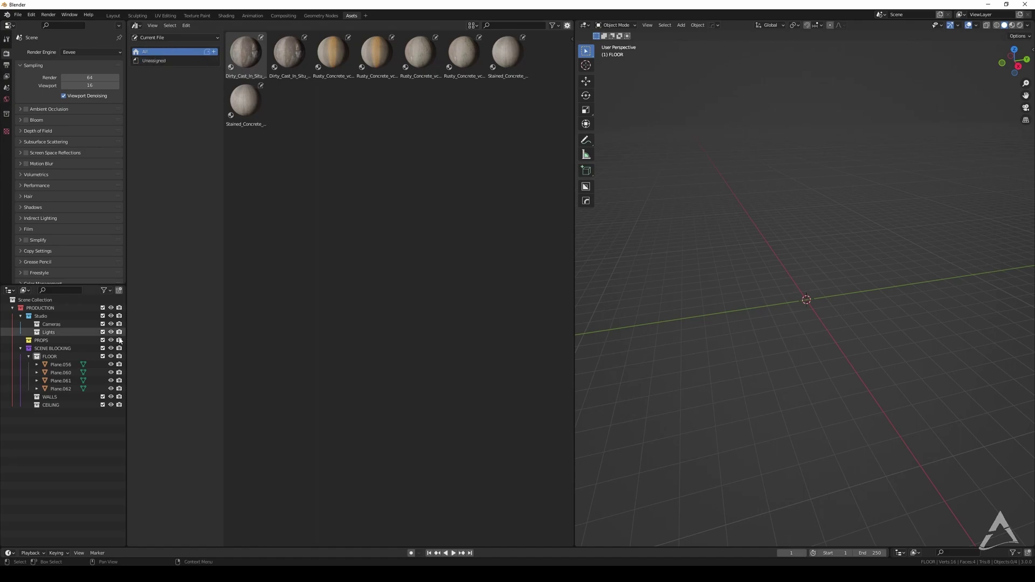
# Step: Delete all the planes in the FLOOR collection
pyautogui.moveTo(691, 300); pyautogui.dragTo(740, 270, button='middle')
pyautogui.press('a')
pyautogui.press('x')
pyautogui.click(969, 334)
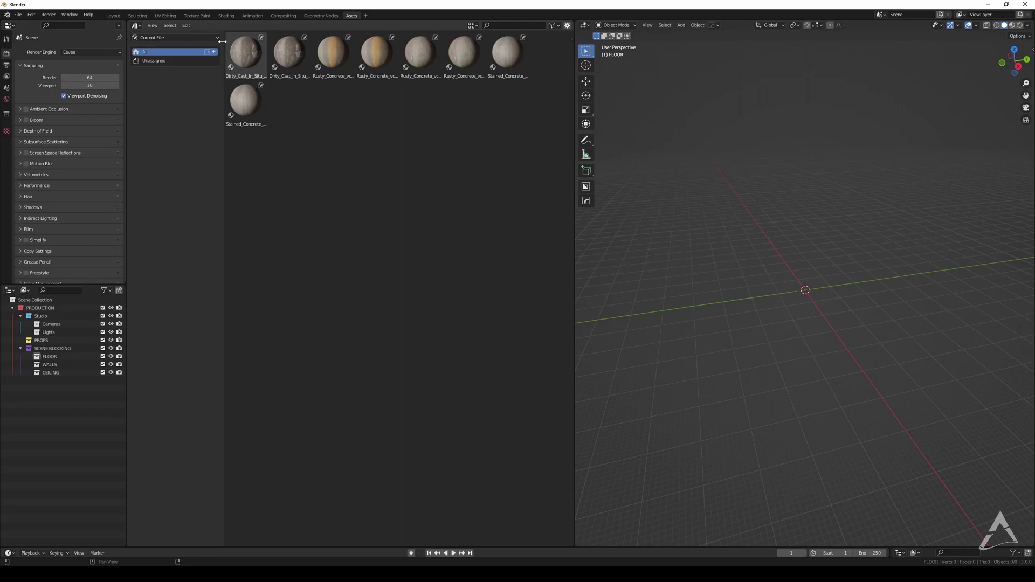
pyautogui.click(213, 43)
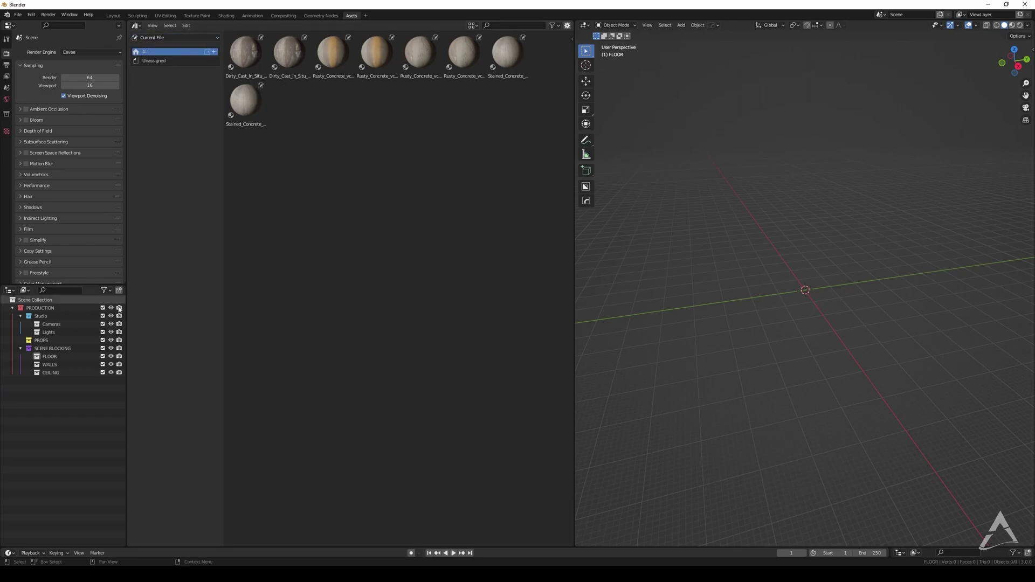
pyautogui.rightClick(358, 95)
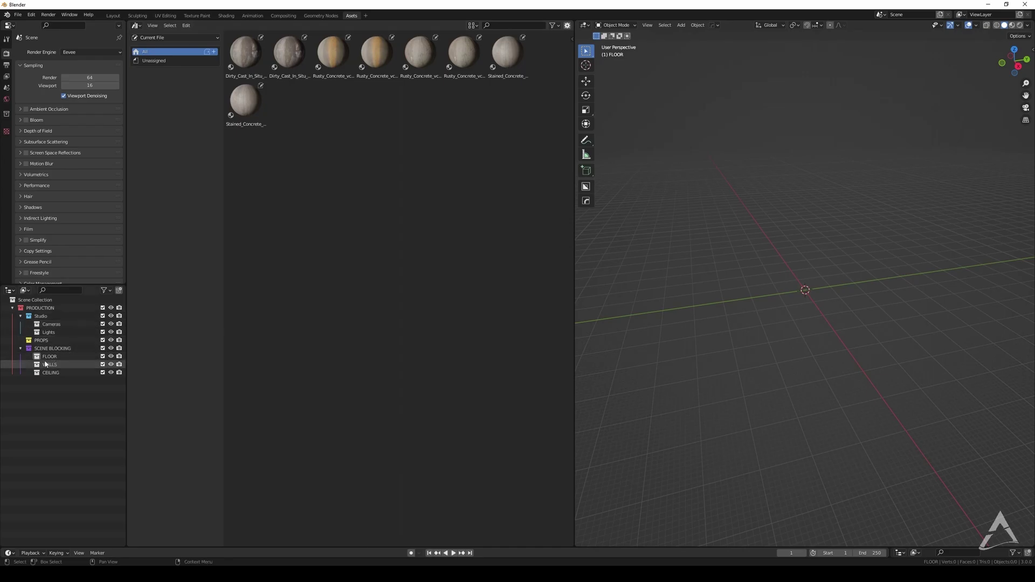
# Step: Start a new file without saving the changes to the current one
pyautogui.click(18, 14)
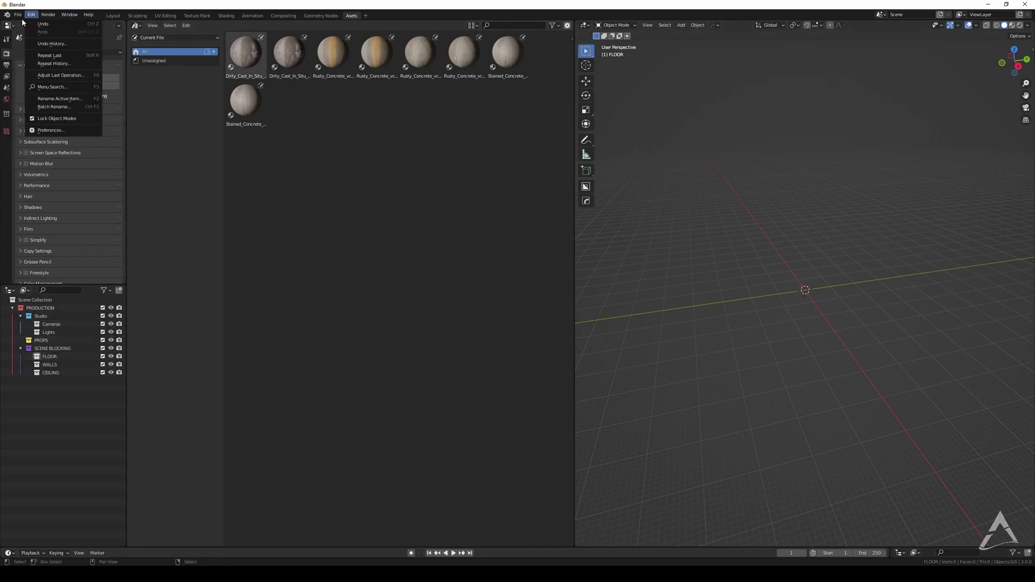
pyautogui.moveTo(22, 23)
pyautogui.click(105, 24)
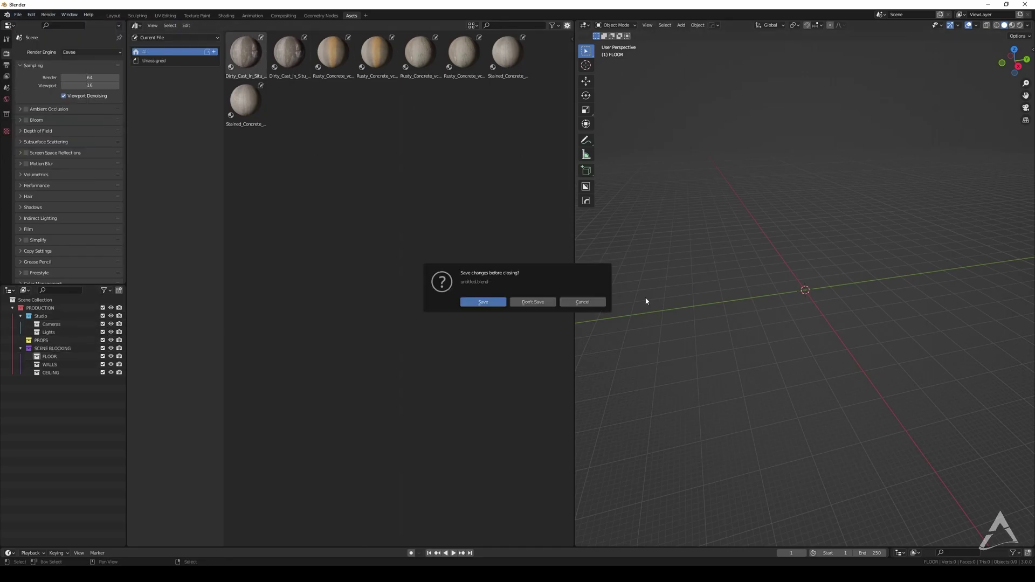
pyautogui.click(536, 304)
# Step: Delete all the startup objects from the new scene and open the Assets workspace
pyautogui.moveTo(687, 125); pyautogui.dragTo(280, 288)
pyautogui.press('x')
pyautogui.click(658, 132)
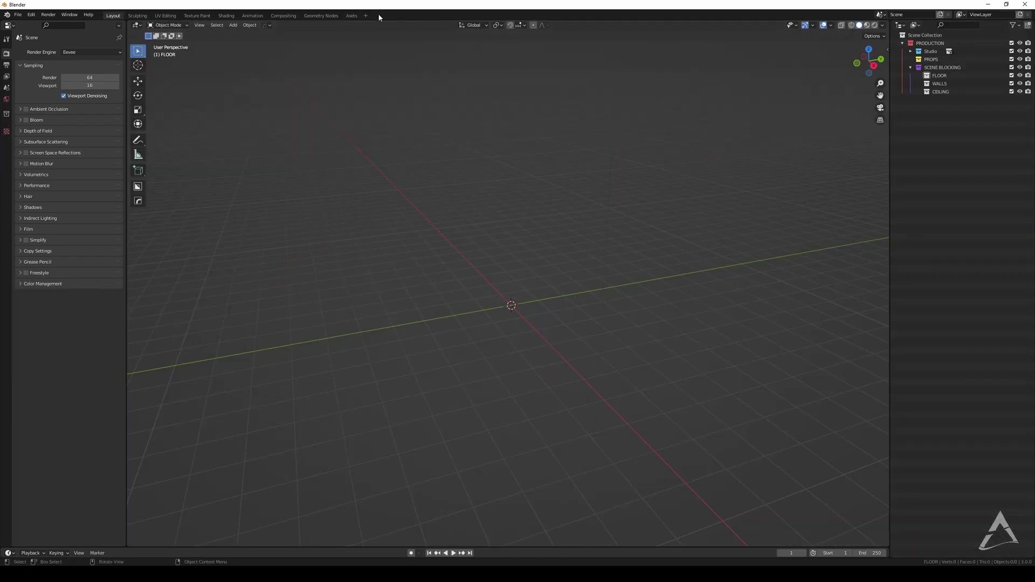
pyautogui.click(352, 16)
pyautogui.moveTo(658, 273); pyautogui.dragTo(748, 267, button='middle')
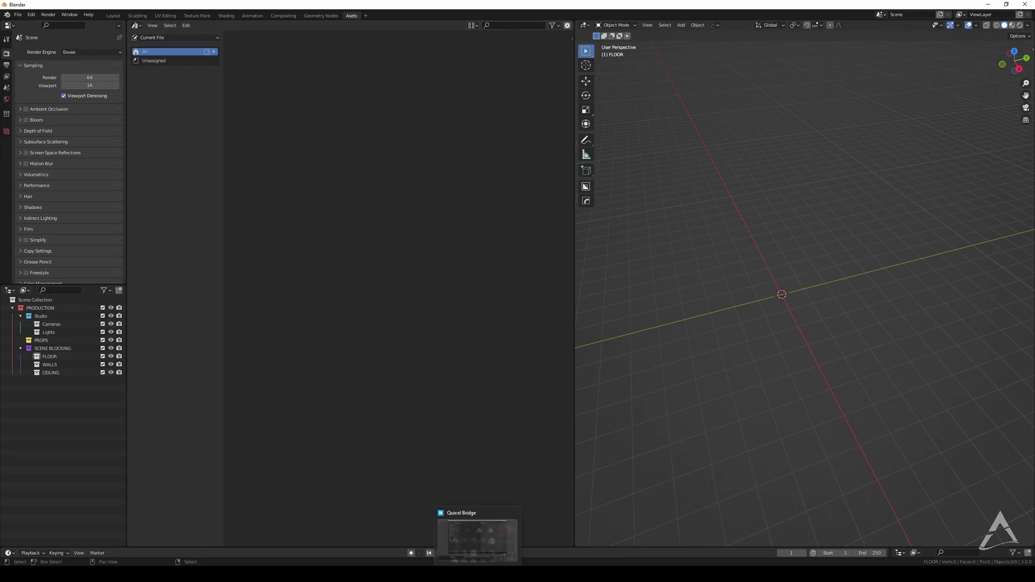
pyautogui.click(483, 574)
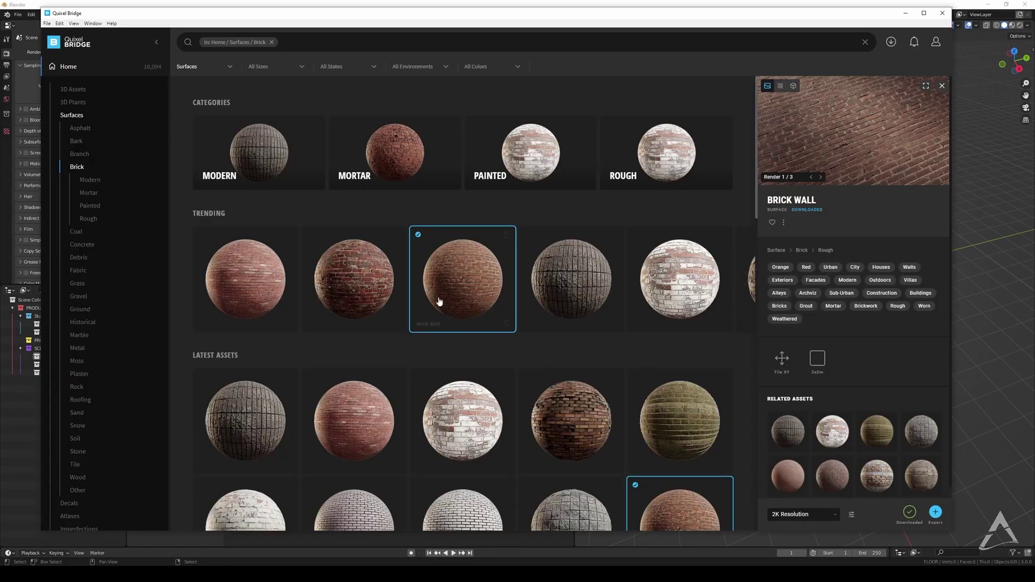
pyautogui.click(906, 13)
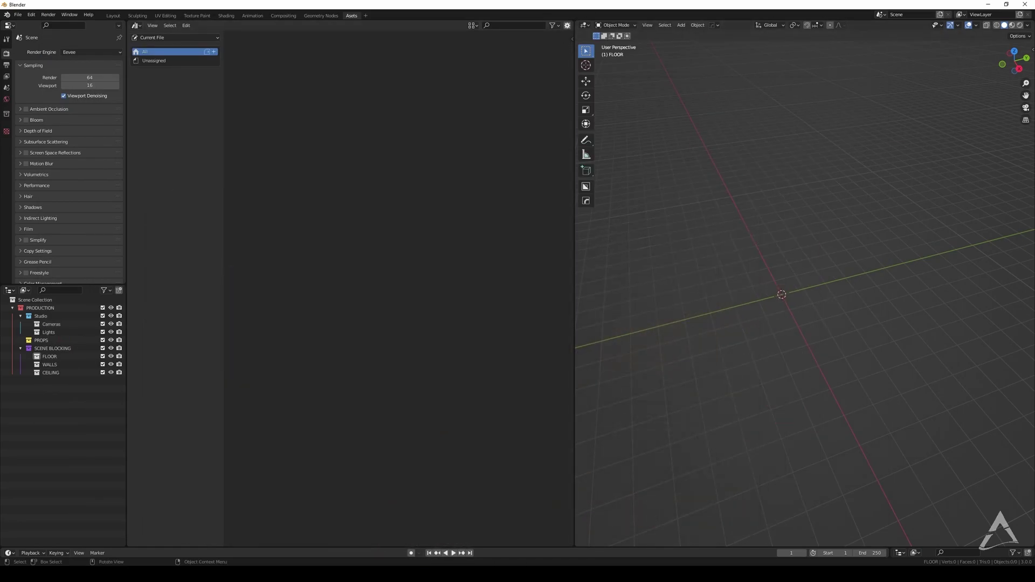
pyautogui.moveTo(412, 74); pyautogui.dragTo(1034, 52)
pyautogui.click(18, 15)
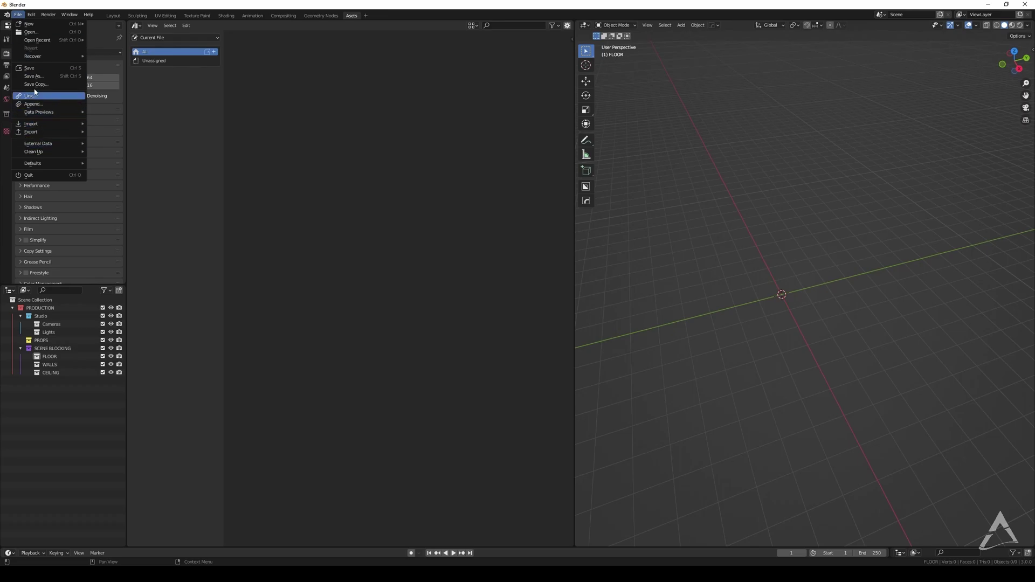
pyautogui.click(34, 93)
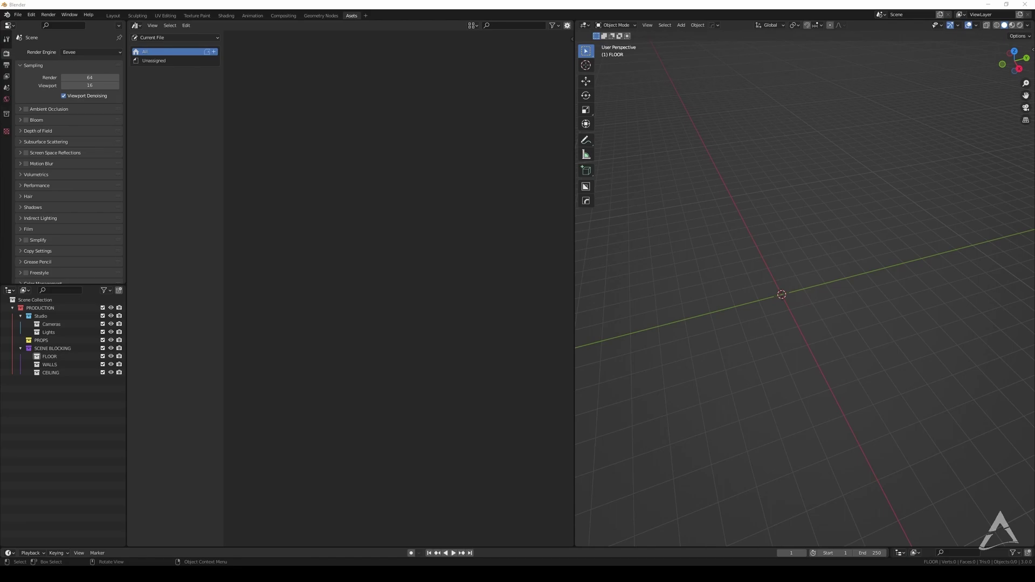
# Step: In File Explorer, create a folder named Bricks inside Asset Library\Mat_Lib_02
pyautogui.moveTo(244, 73); pyautogui.dragTo(231, 65)
pyautogui.rightClick(266, 159)
pyautogui.click(246, 104)
pyautogui.click(248, 97)
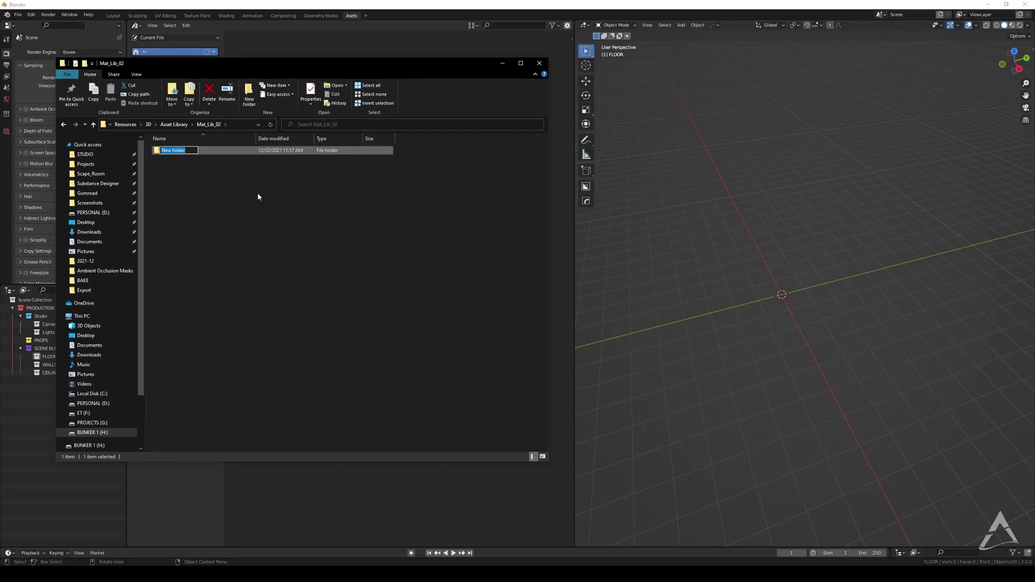
pyautogui.click(447, 575)
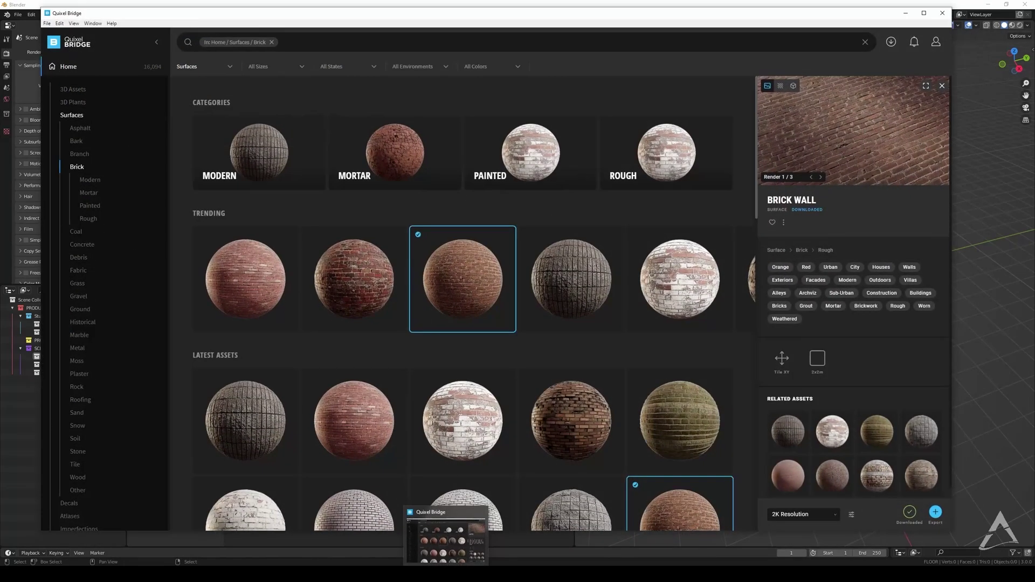
pyautogui.click(447, 574)
pyautogui.click(178, 153)
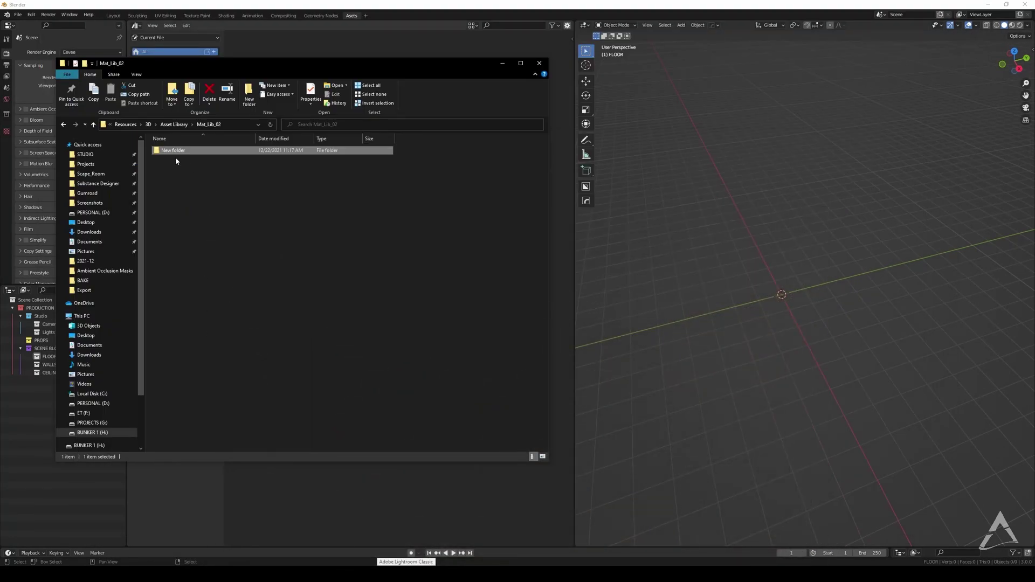
pyautogui.write('Bricks')
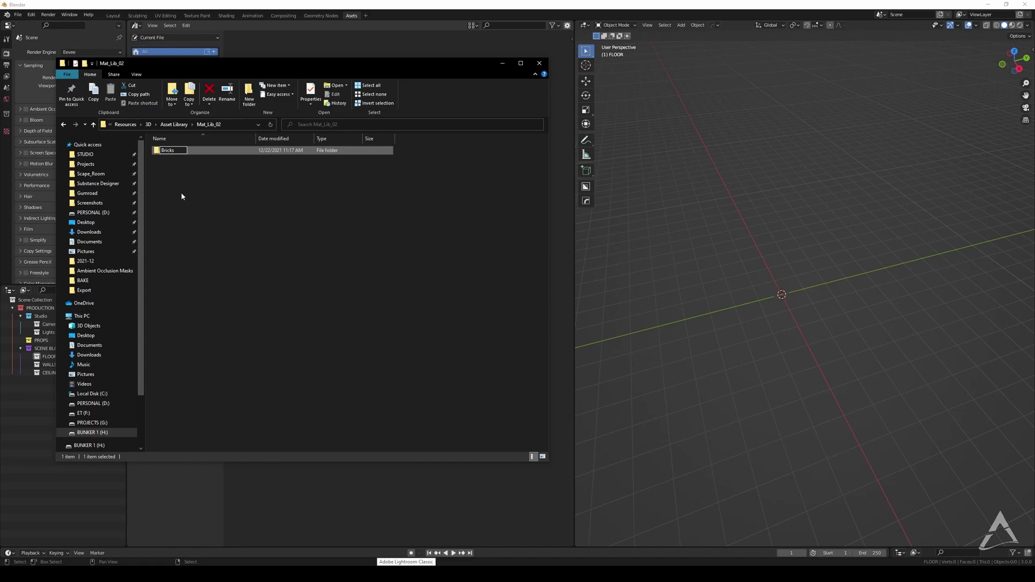
pyautogui.press('Return')
# Step: Open the Bricks folder and copy its path, then move the File Explorer window out of the way
pyautogui.doubleClick(176, 152)
pyautogui.click(232, 125)
pyautogui.hotkey('ctrl', 'c')
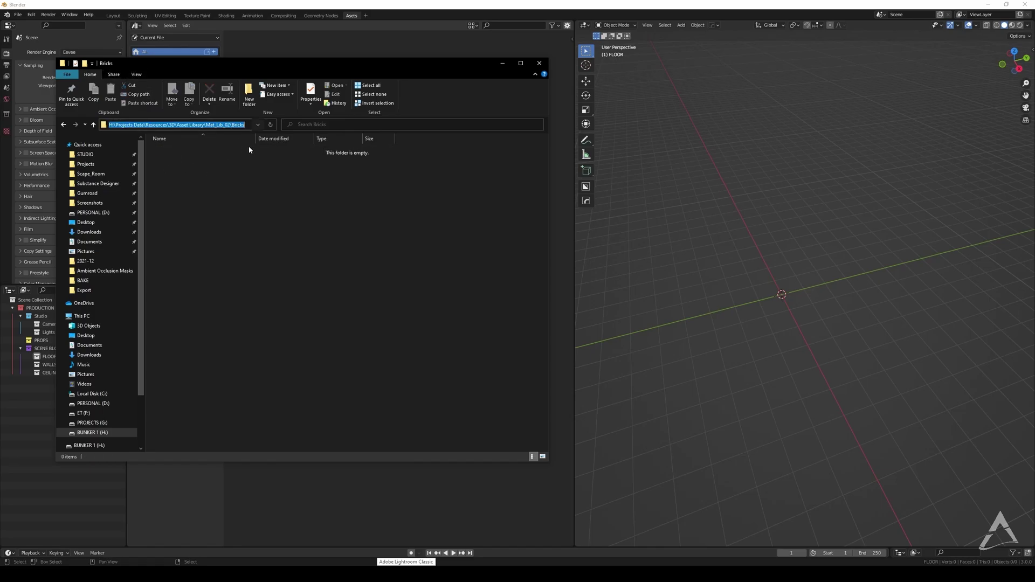
pyautogui.moveTo(288, 65); pyautogui.dragTo(1034, 108)
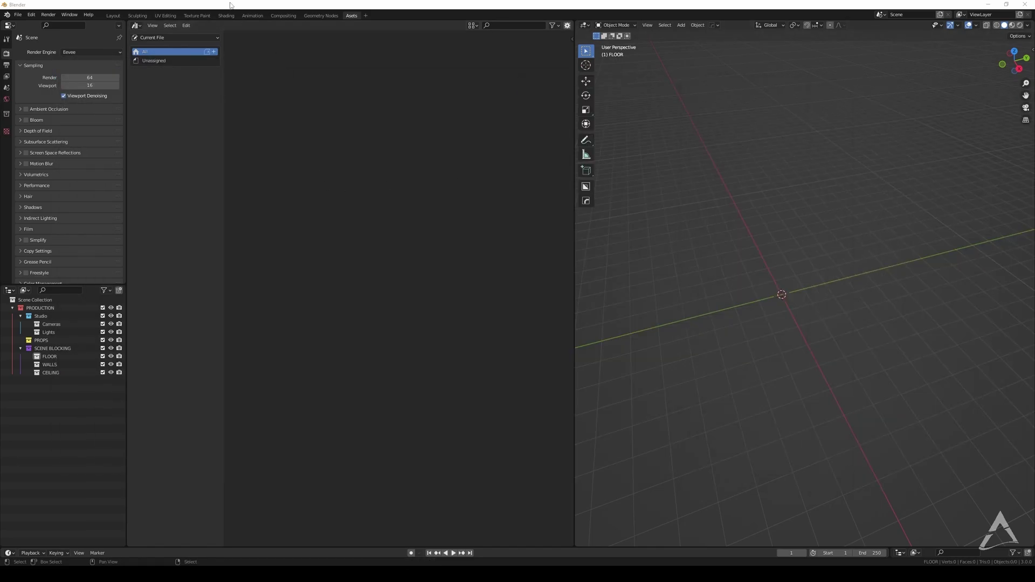
# Step: Save the empty scene as bricks.blend in the Asset Library\Mat_Lib_02\Bricks folder, using the copied path
pyautogui.click(18, 15)
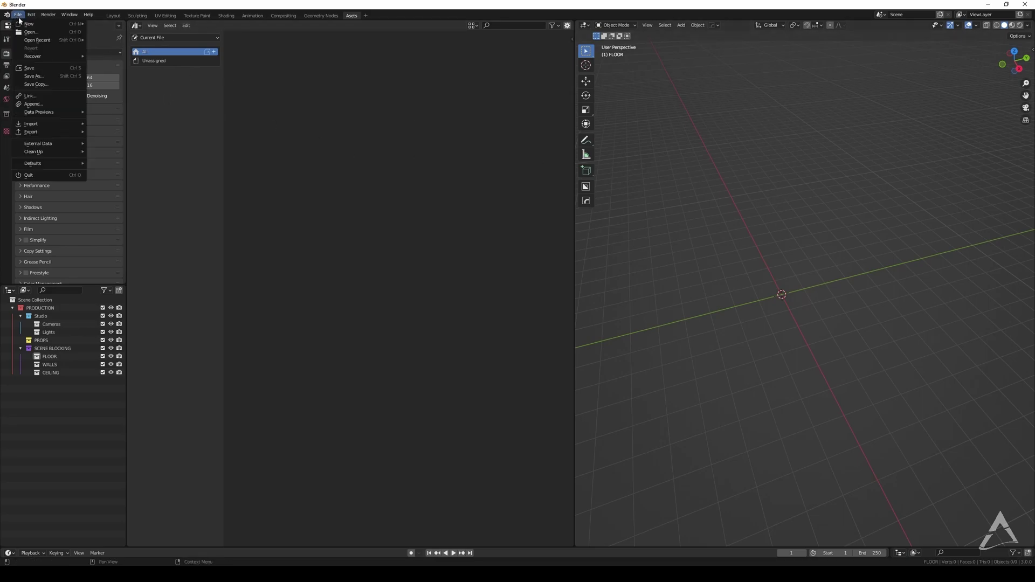
pyautogui.click(28, 75)
pyautogui.click(464, 64)
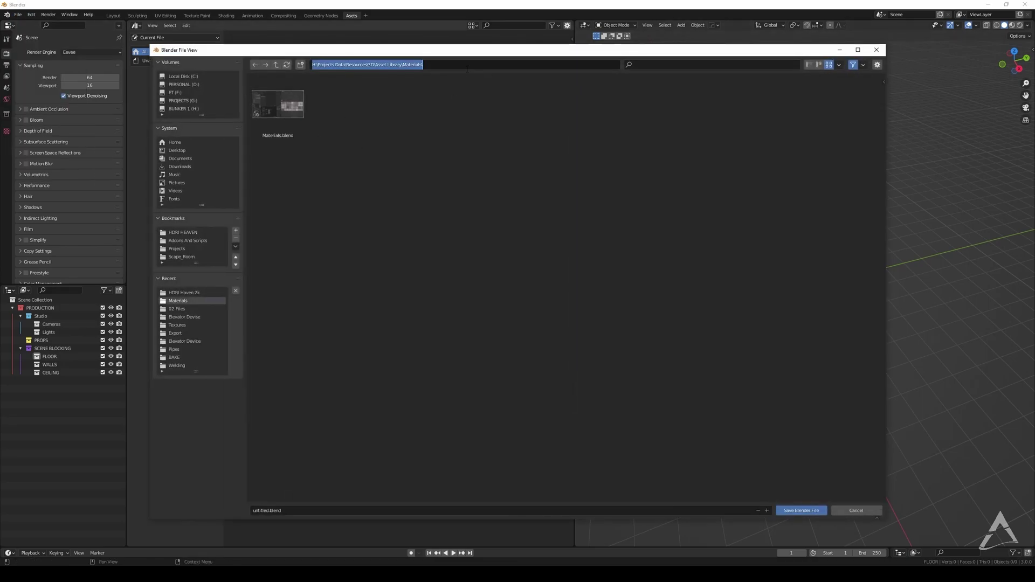
pyautogui.hotkey('ctrl', 'v')
pyautogui.press('Return')
pyautogui.click(308, 511)
pyautogui.write('bricks')
pyautogui.press('Return')
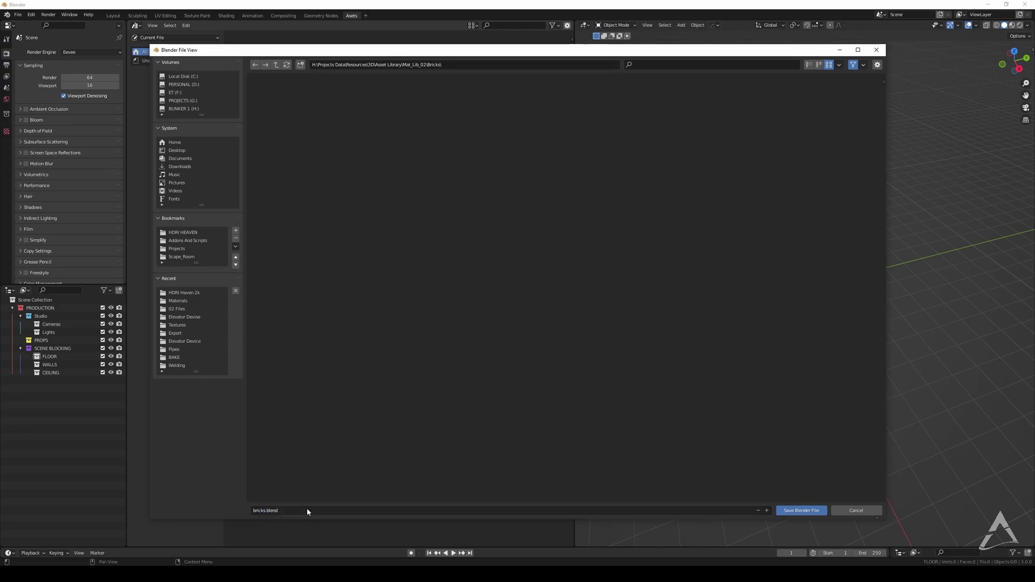
pyautogui.click(794, 512)
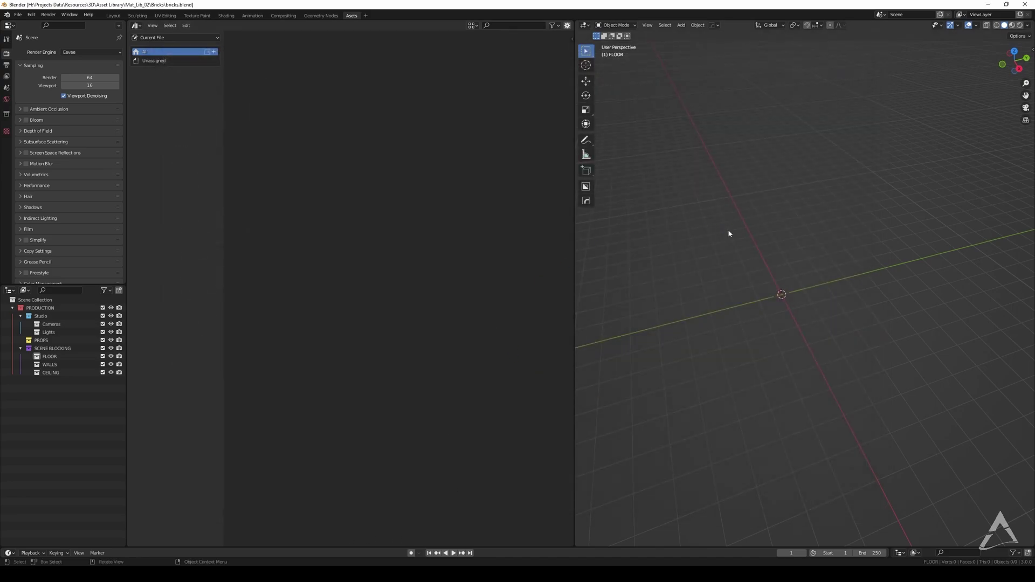
# Step: Add a mesh primitive to the bricks.blend scene and frame it
pyautogui.moveTo(775, 275)
pyautogui.mouseDown(button='middle')
pyautogui.moveTo(788, 280)
pyautogui.moveTo(793, 244)
pyautogui.moveTo(760, 261)
pyautogui.mouseUp(button='middle')
pyautogui.hotkey('shift', 'a')
pyautogui.click(791, 261)
pyautogui.press('KP_Decimal')
pyautogui.moveTo(756, 298); pyautogui.dragTo(768, 296, button='middle')
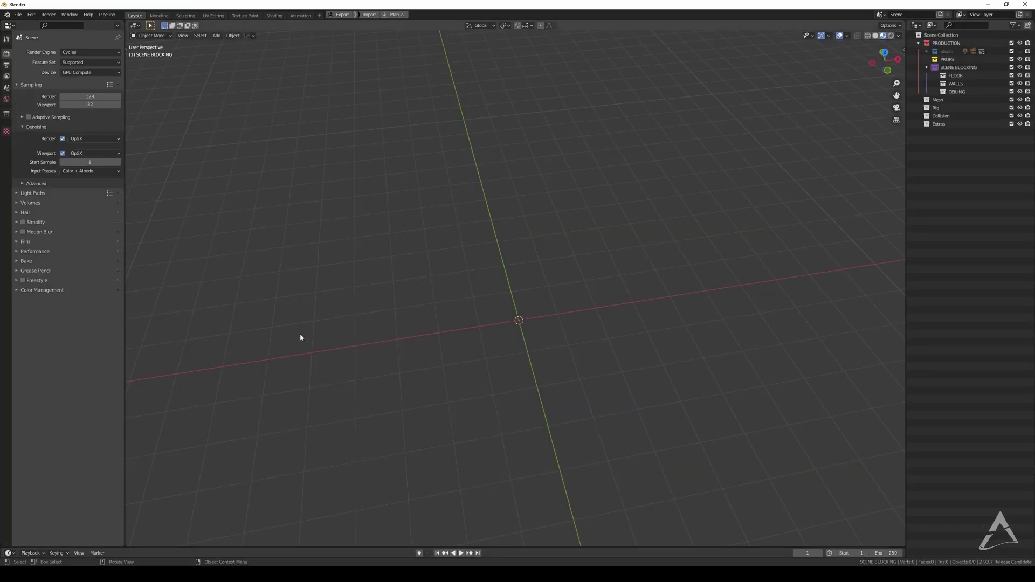
# Step: In Quixel Bridge, export the downloaded Brick Wall surface to the Blender 2.93 session
pyautogui.moveTo(483, 251); pyautogui.dragTo(506, 364, button='middle')
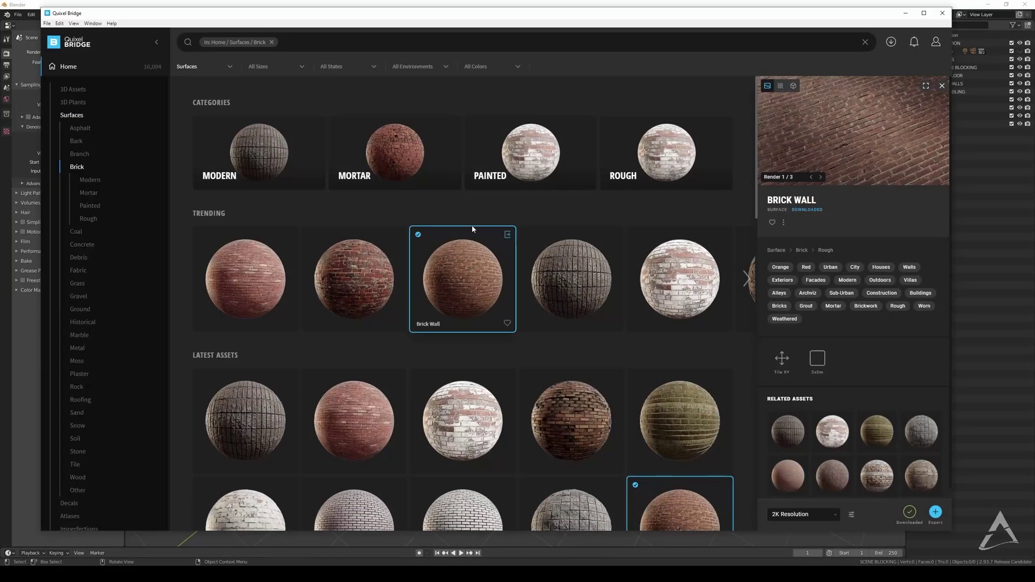
pyautogui.click(508, 235)
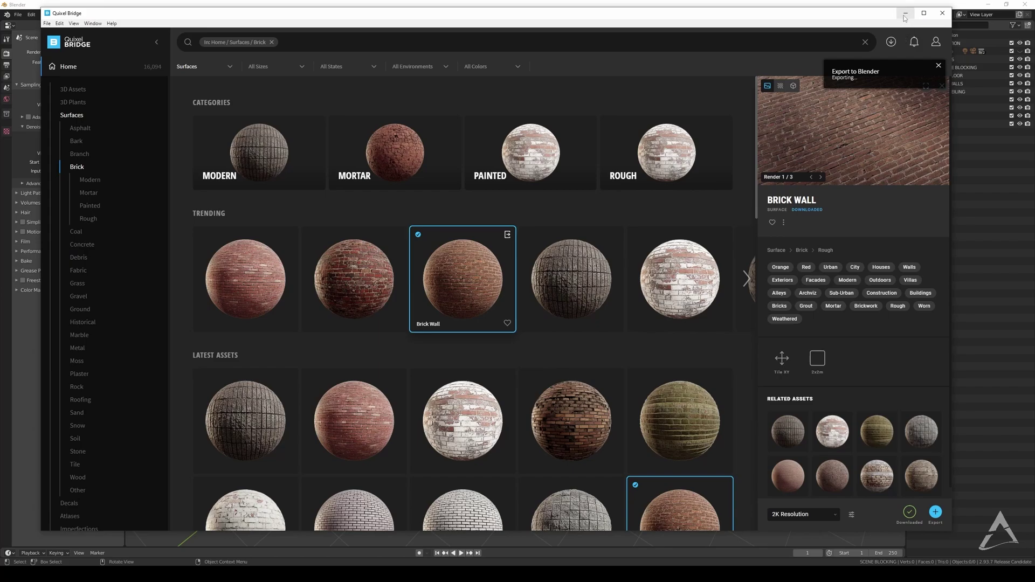
pyautogui.click(906, 15)
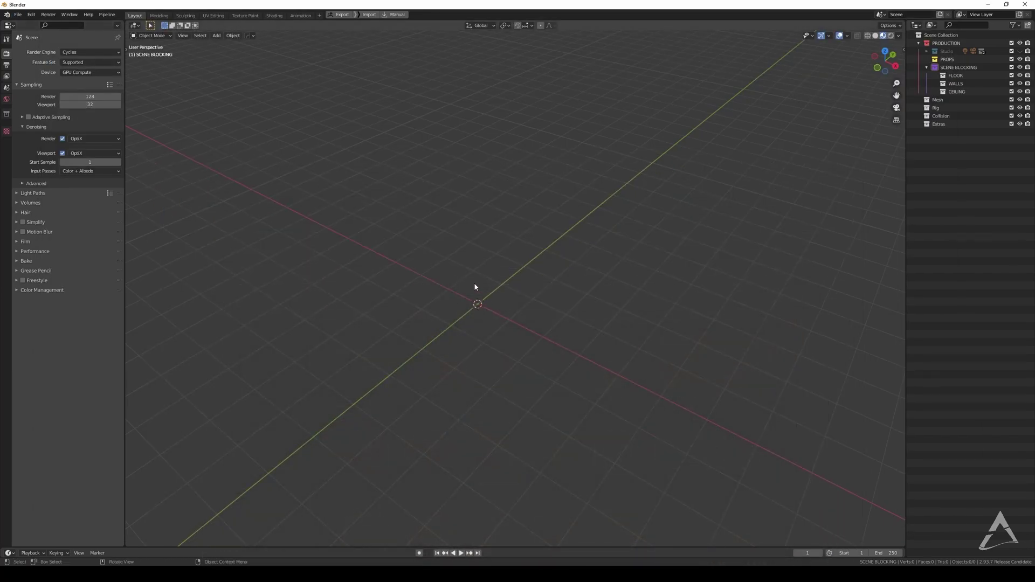
# Step: In the Blender 2.93 scene, add a plane and assign the imported Brick_Wall material to it
pyautogui.moveTo(469, 296); pyautogui.dragTo(425, 394, button='middle')
pyautogui.hotkey('shift', 'a')
pyautogui.moveTo(488, 309)
pyautogui.click(543, 314)
pyautogui.click(7, 196)
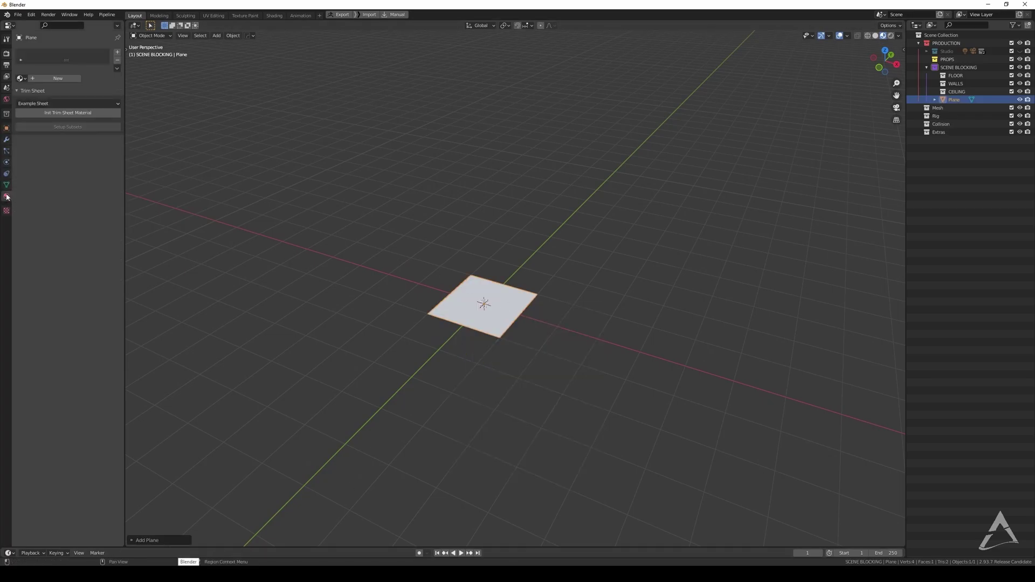
pyautogui.click(21, 78)
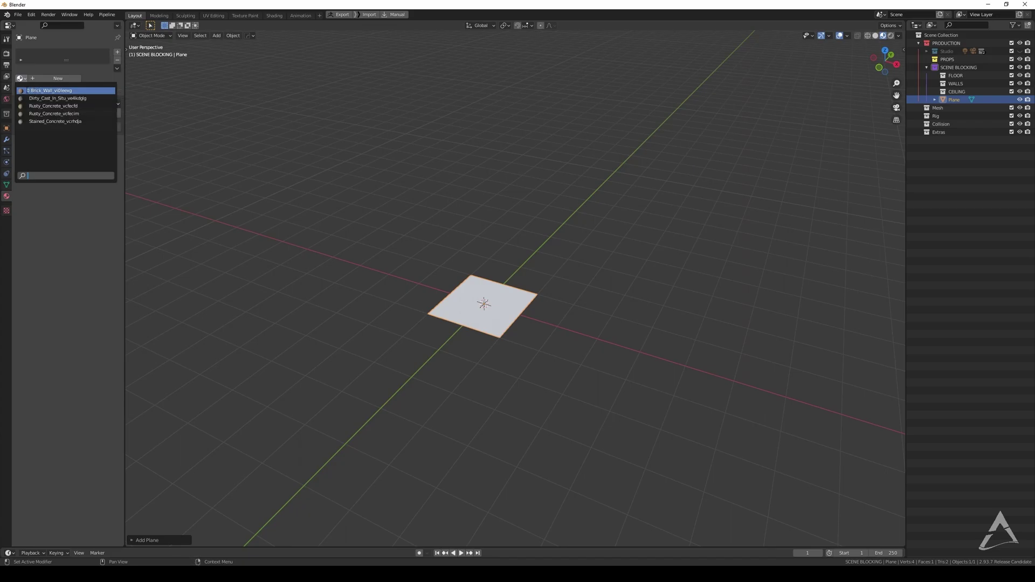
pyautogui.click(42, 91)
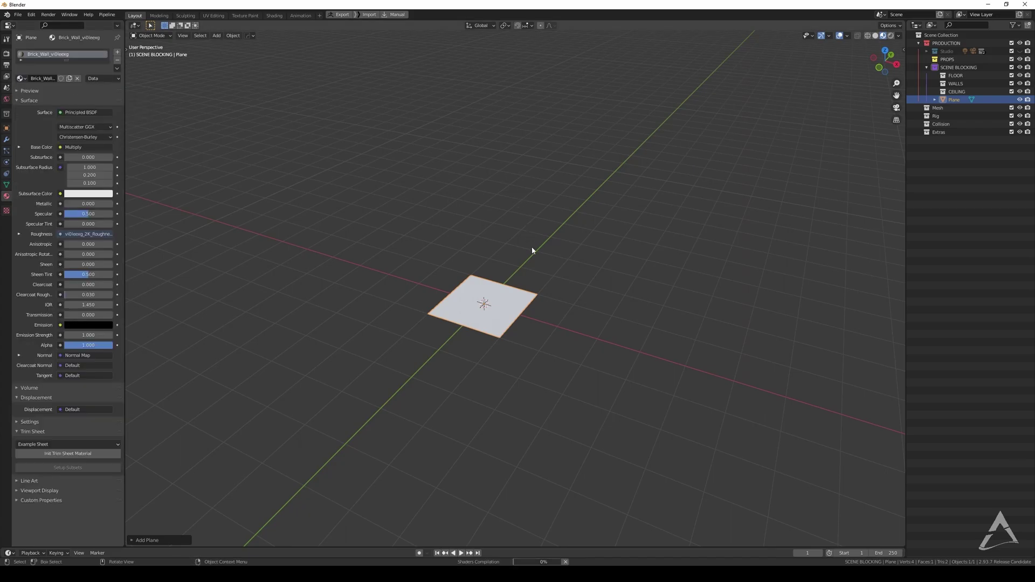
# Step: Duplicate the brick plane in the top view and place the copy beside it along X with a small gap
pyautogui.scroll(2, 519, 306)
pyautogui.press('KP_7')
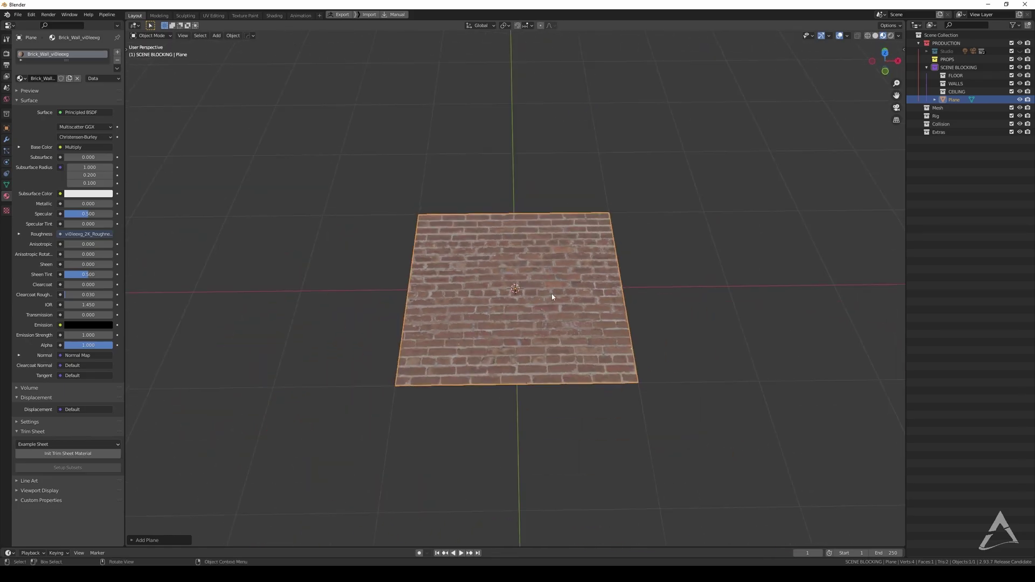
pyautogui.hotkey('shift', 'd')
pyautogui.click(725, 287)
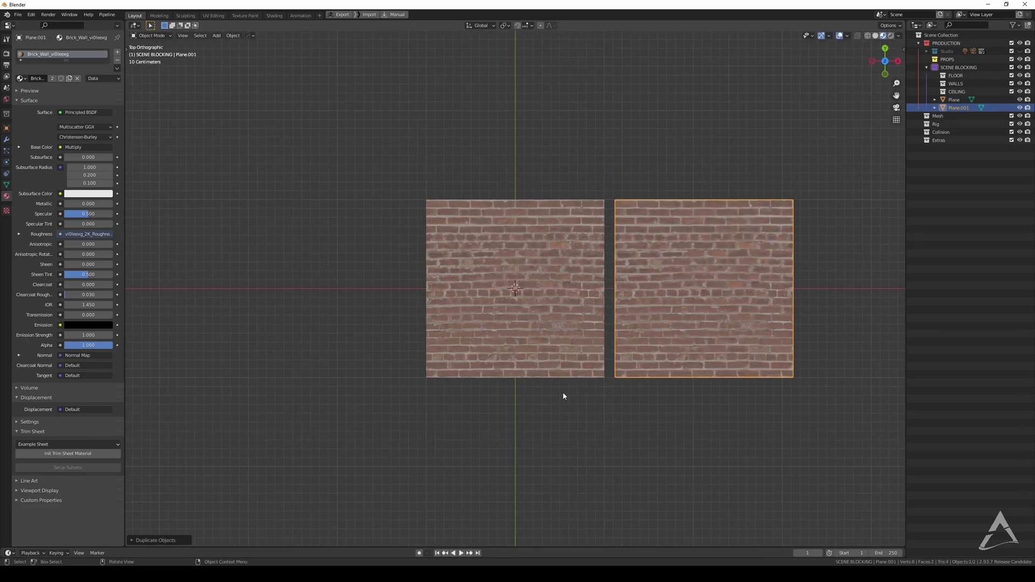
# Step: In Quixel Bridge, export the two downloaded Concrete Beam Brick Wall surfaces to Blender
pyautogui.click(446, 574)
pyautogui.scroll(-4, 451, 291)
pyautogui.scroll(-5, 450, 291)
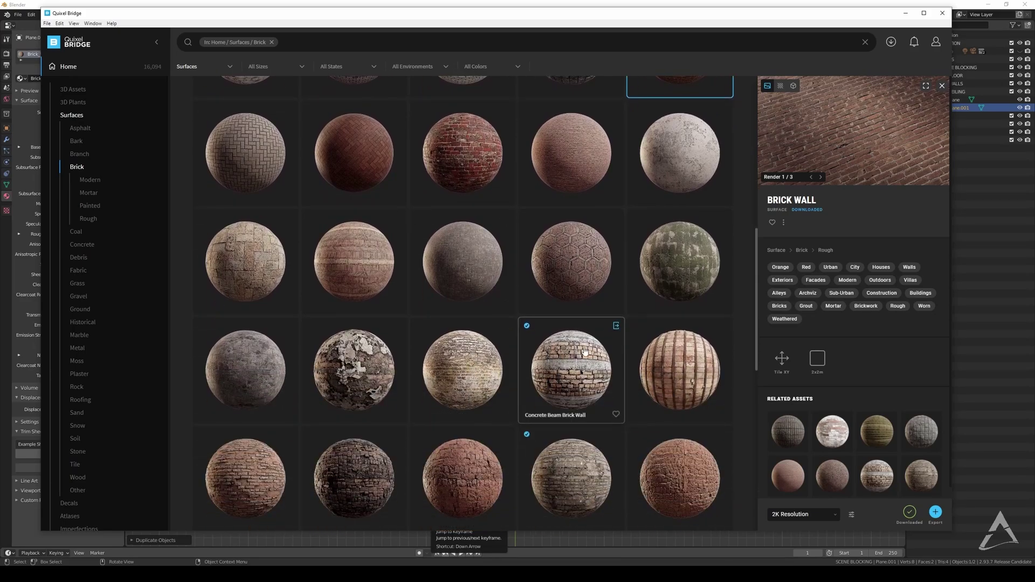
pyautogui.click(615, 326)
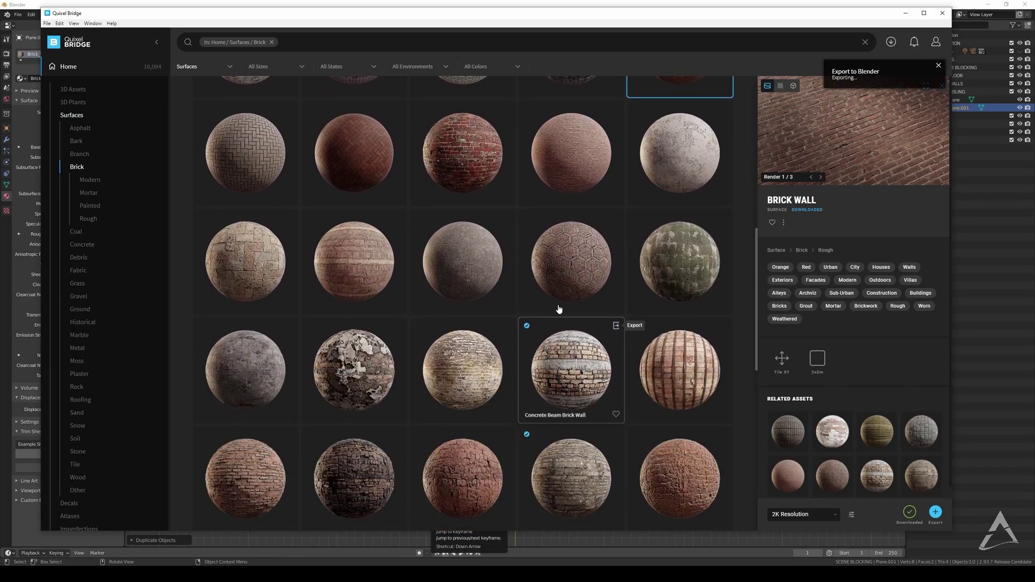
pyautogui.scroll(-4, 468, 317)
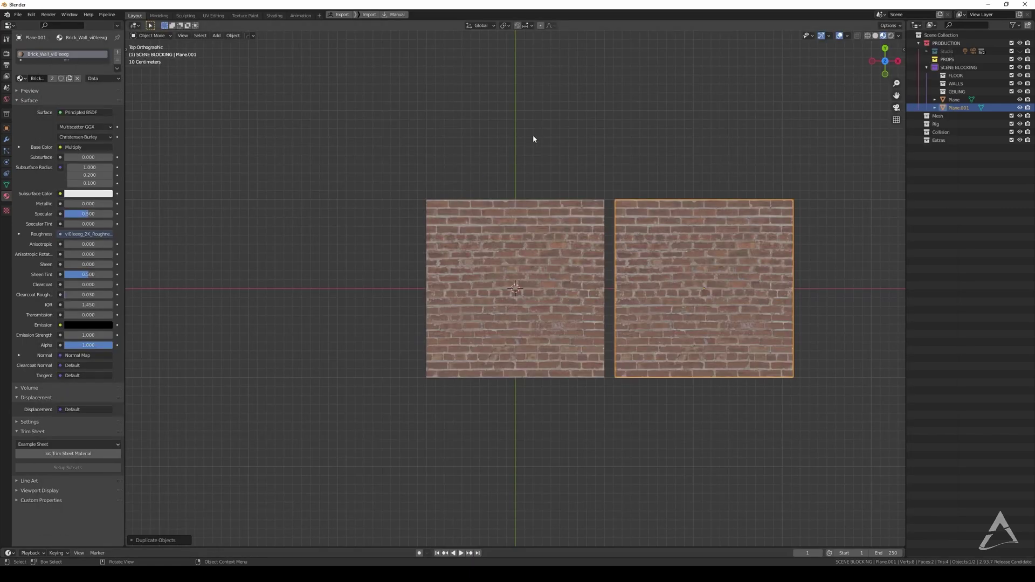
# Step: Back in Blender 2.93, assign the first imported Concrete_Beam_Brick material to the duplicated plane
pyautogui.keyDown('shift'); pyautogui.moveTo(533, 140); pyautogui.dragTo(430, 177, button='middle'); pyautogui.keyUp('shift')
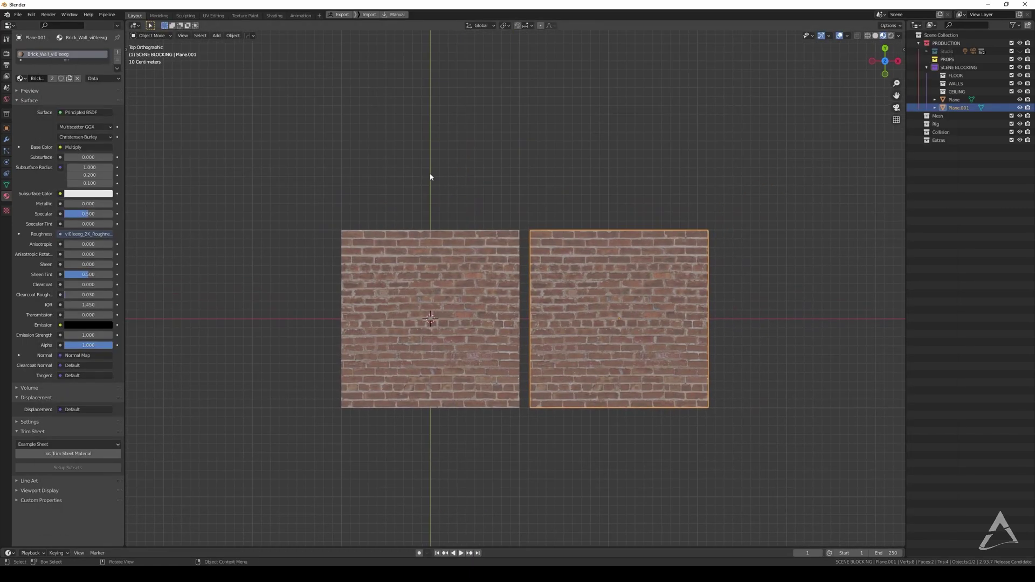
pyautogui.click(21, 78)
pyautogui.click(54, 95)
# Step: Duplicate the concrete beam plane along X and assign the other Concrete_Beam_Brick material to the new copy
pyautogui.keyDown('shift'); pyautogui.moveTo(565, 266); pyautogui.dragTo(428, 261, button='middle'); pyautogui.keyUp('shift')
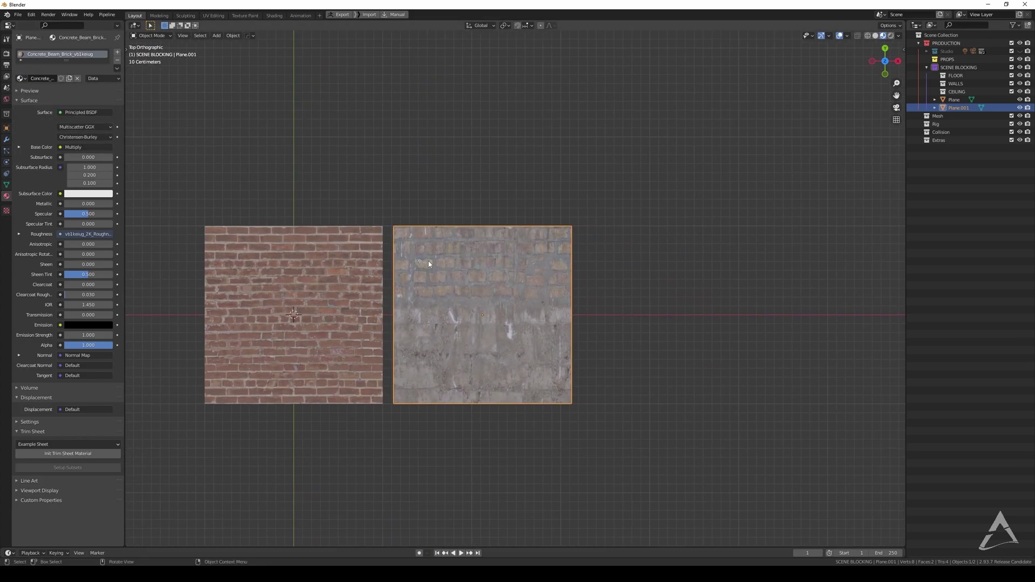
pyautogui.hotkey('shift', 'd')
pyautogui.press('x')
pyautogui.click(355, 192)
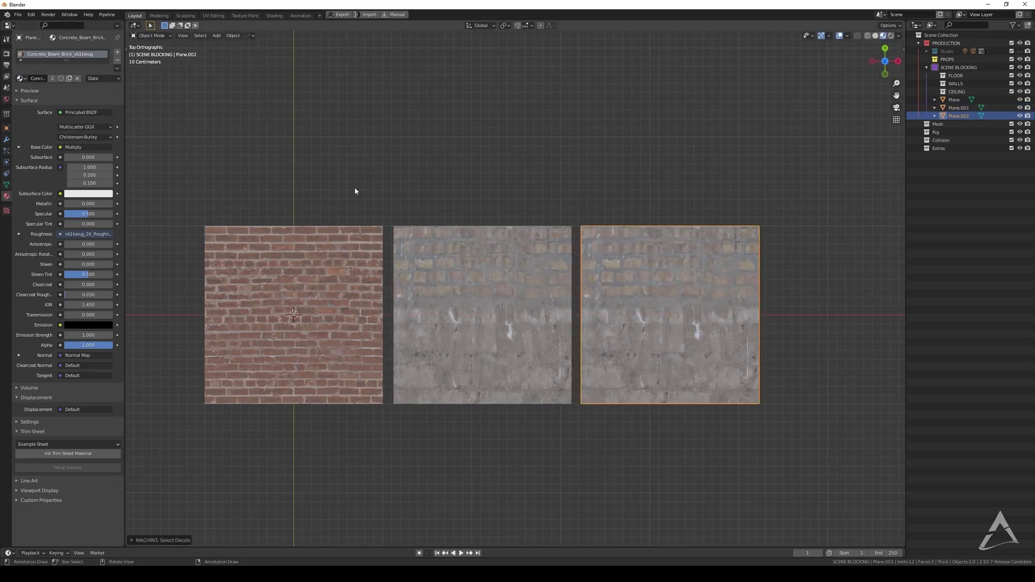
pyautogui.click(21, 78)
pyautogui.click(54, 103)
pyautogui.moveTo(610, 179); pyautogui.dragTo(576, 241, button='middle')
# Step: Select all three textured planes and copy them with Copy Objects
pyautogui.press('a')
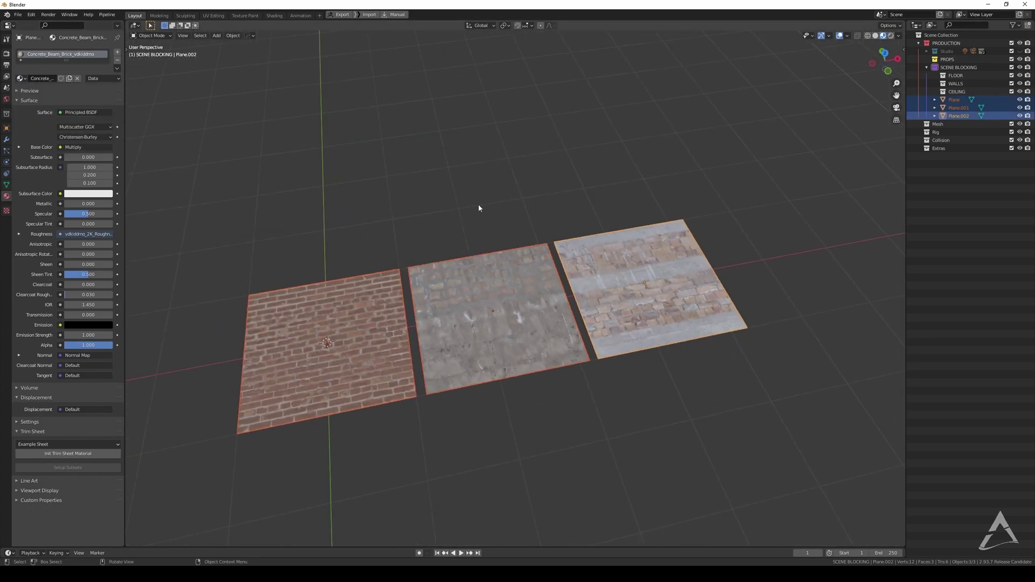
pyautogui.moveTo(480, 205); pyautogui.dragTo(490, 223, button='middle')
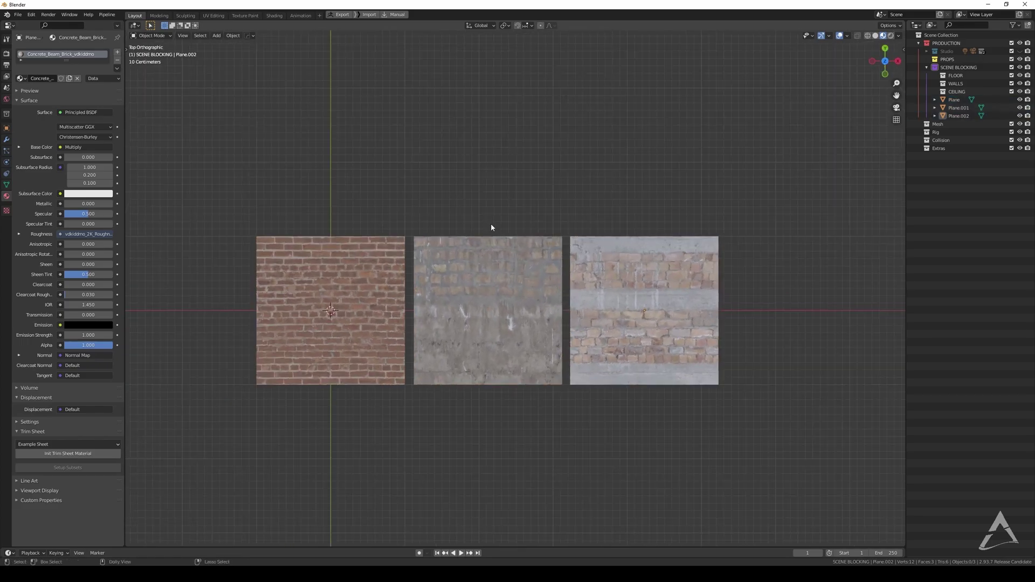
pyautogui.hotkey('ctrl', 'c')
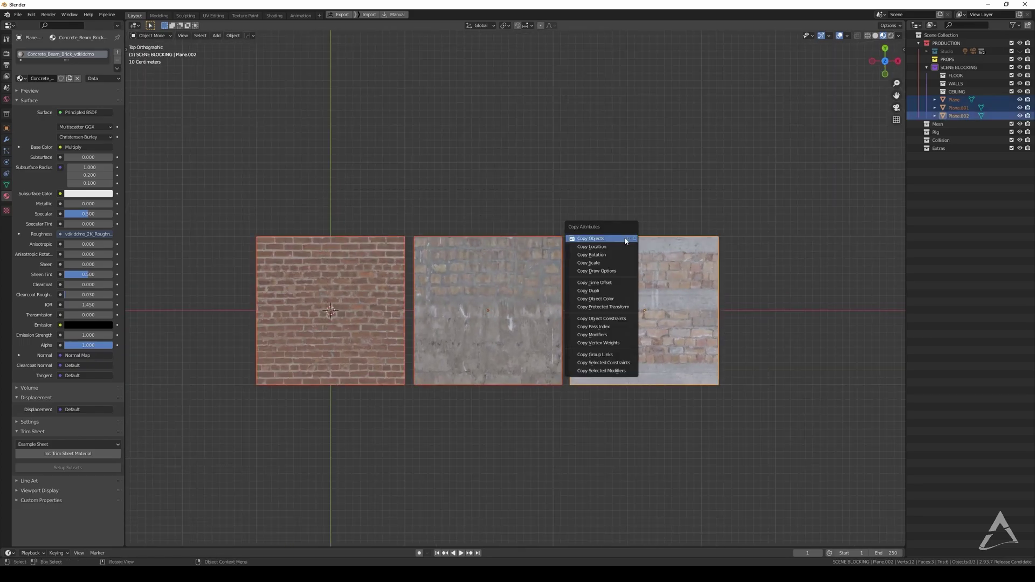
pyautogui.click(587, 239)
pyautogui.scroll(-1, 586, 240)
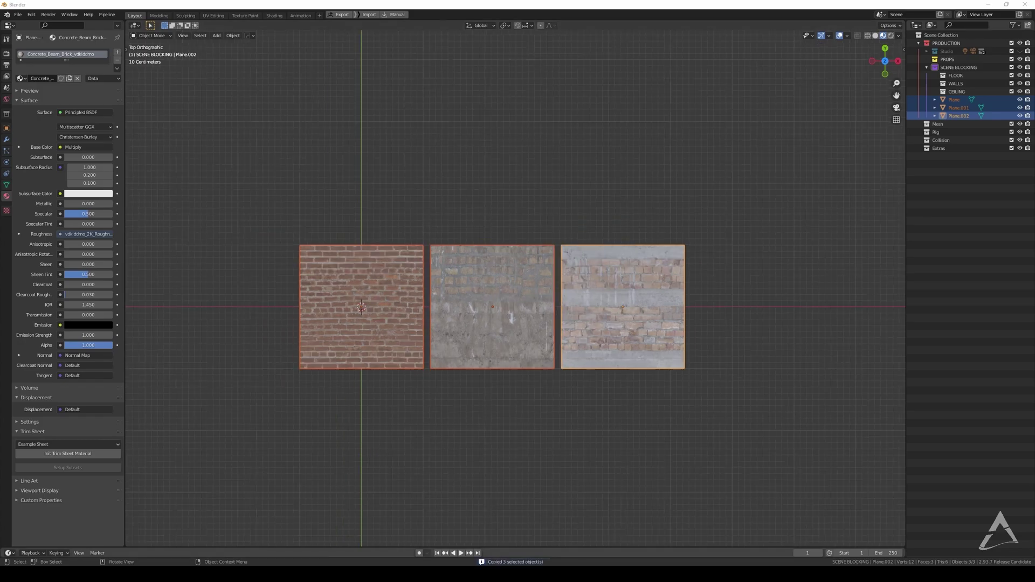
# Step: Switch to the Blender 3.0 window with bricks.blend and delete the object at the world origin
pyautogui.moveTo(169, 574)
pyautogui.click(209, 530)
pyautogui.scroll(-2, 703, 175)
pyautogui.click(805, 300)
pyautogui.press('Delete')
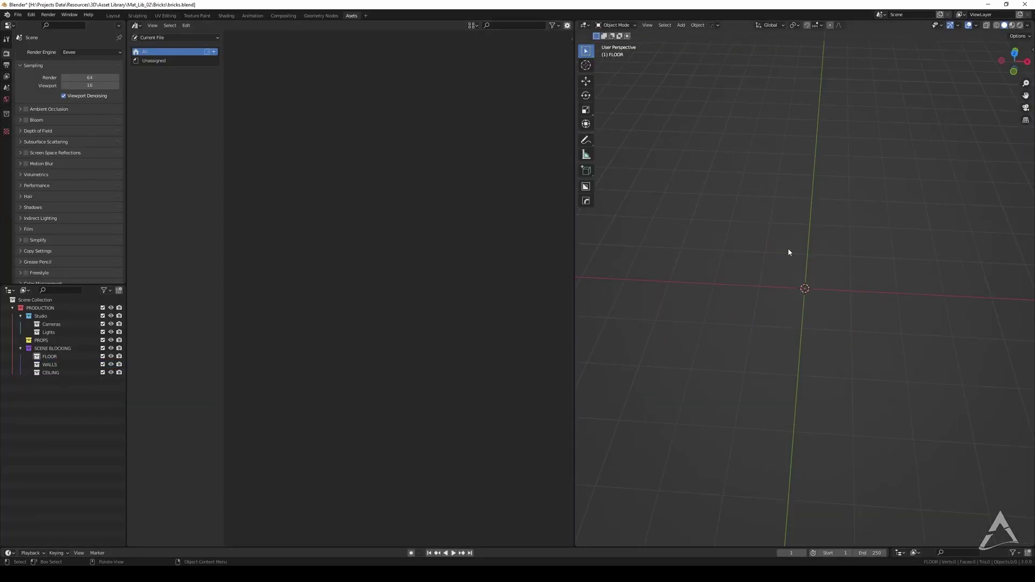
# Step: Paste the three copied planes into the FLOOR collection and show them in Material Preview shading
pyautogui.hotkey('ctrl', 'v')
pyautogui.press('KP_7')
pyautogui.keyDown('shift'); pyautogui.moveTo(800, 252); pyautogui.dragTo(612, 245, button='middle'); pyautogui.keyUp('shift')
pyautogui.click(690, 203)
pyautogui.moveTo(697, 269)
pyautogui.mouseDown(button='middle')
pyautogui.moveTo(718, 220)
pyautogui.moveTo(753, 254)
pyautogui.mouseUp(button='middle')
pyautogui.scroll(1, 755, 252)
pyautogui.click(1011, 26)
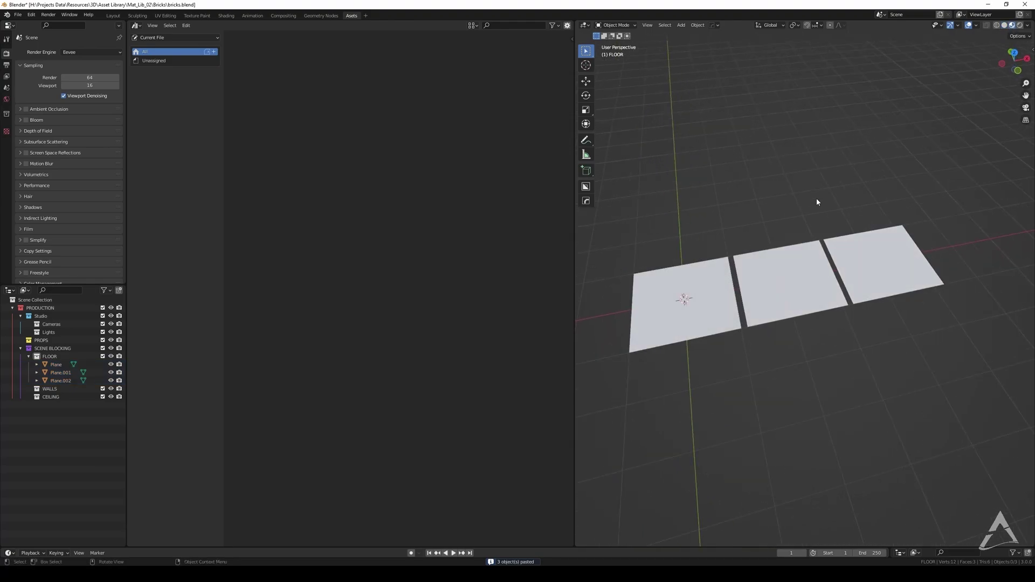
pyautogui.moveTo(817, 198)
pyautogui.mouseDown(button='middle')
pyautogui.moveTo(781, 228)
pyautogui.moveTo(728, 217)
pyautogui.mouseUp(button='middle')
# Step: Save bricks.blend with the pasted brick planes
pyautogui.hotkey('ctrl', 's')
pyautogui.click(423, 168)
pyautogui.hotkey('ctrl', 's')
pyautogui.click(599, 158)
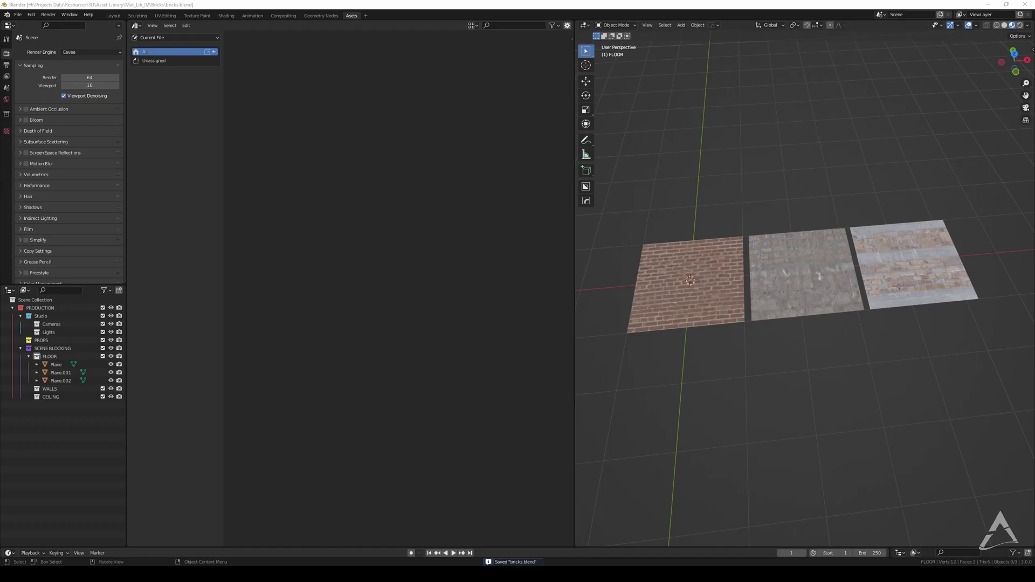
# Step: In the File Paths preferences, add the Mat_Lib_02 folder as a new asset library
pyautogui.moveTo(1034, 28); pyautogui.dragTo(1034, 63)
pyautogui.click(35, 16)
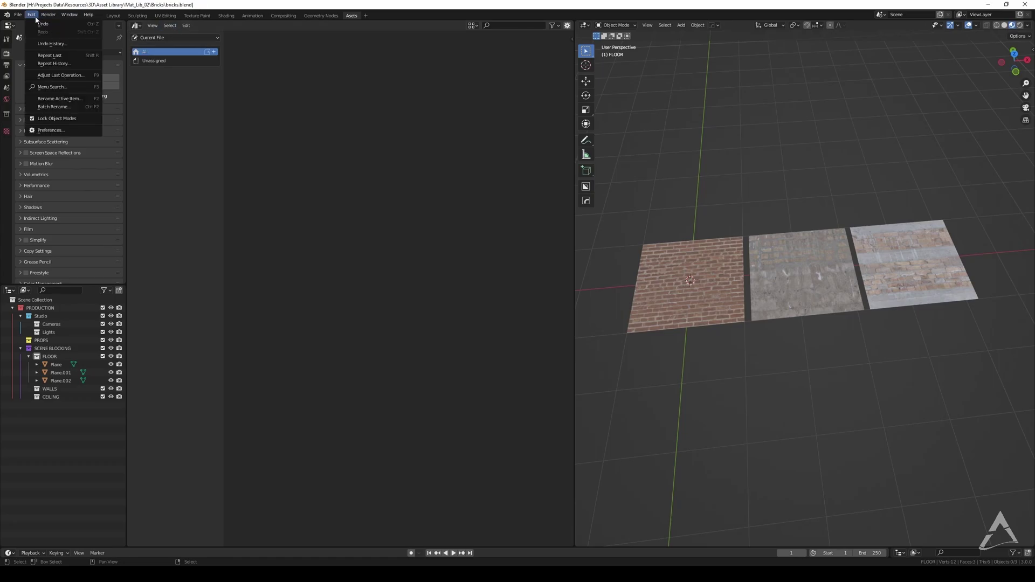
pyautogui.click(39, 129)
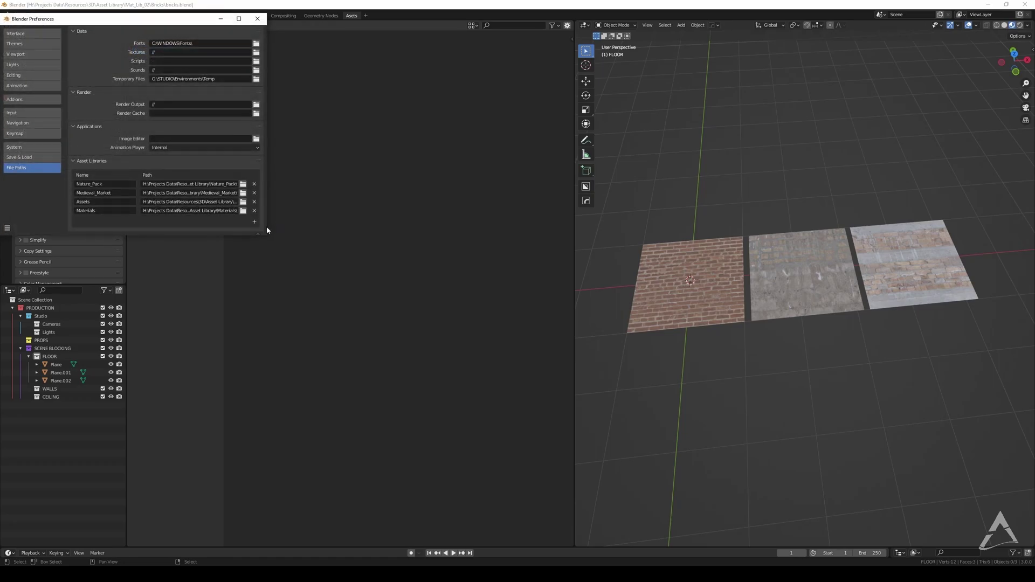
pyautogui.moveTo(266, 237); pyautogui.dragTo(304, 286)
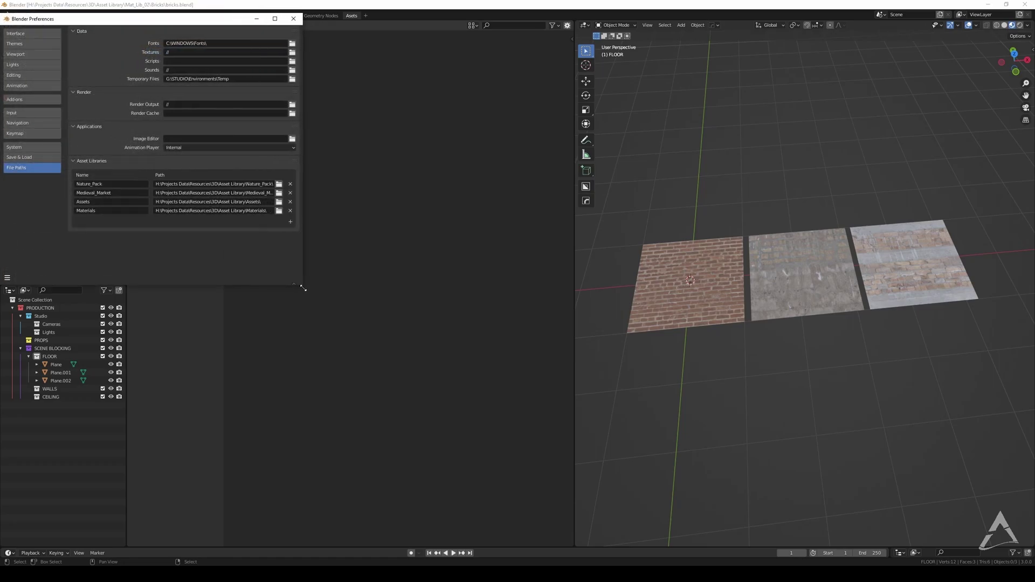
pyautogui.click(291, 222)
pyautogui.click(733, 5)
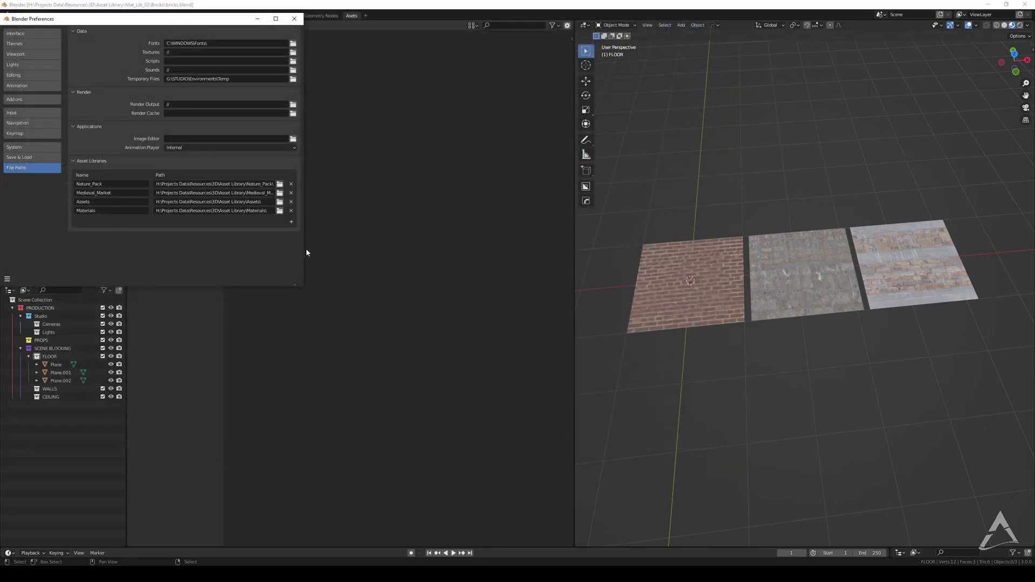
pyautogui.click(291, 221)
pyautogui.click(393, 20)
pyautogui.click(329, 21)
pyautogui.press('Return')
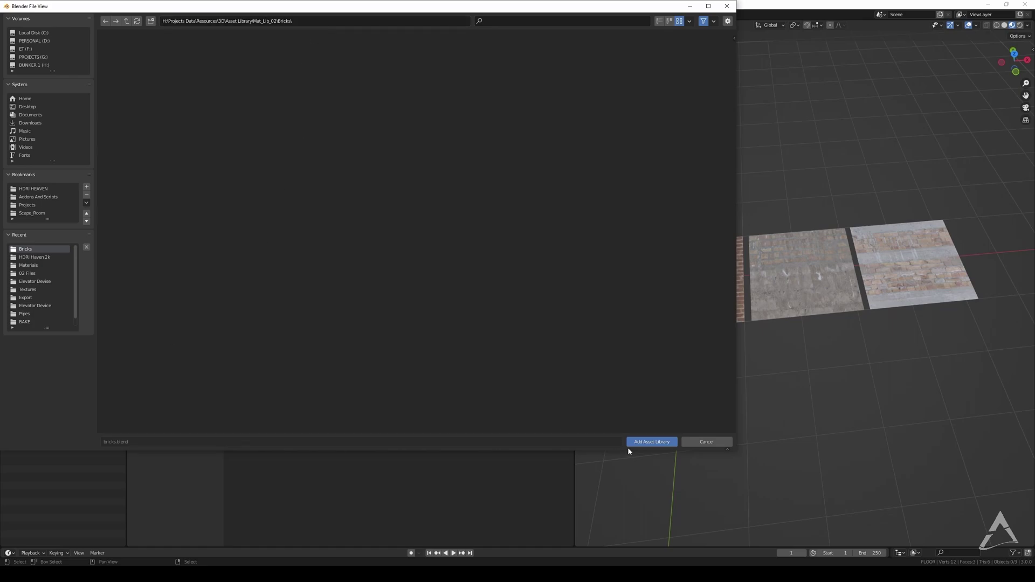
pyautogui.click(652, 442)
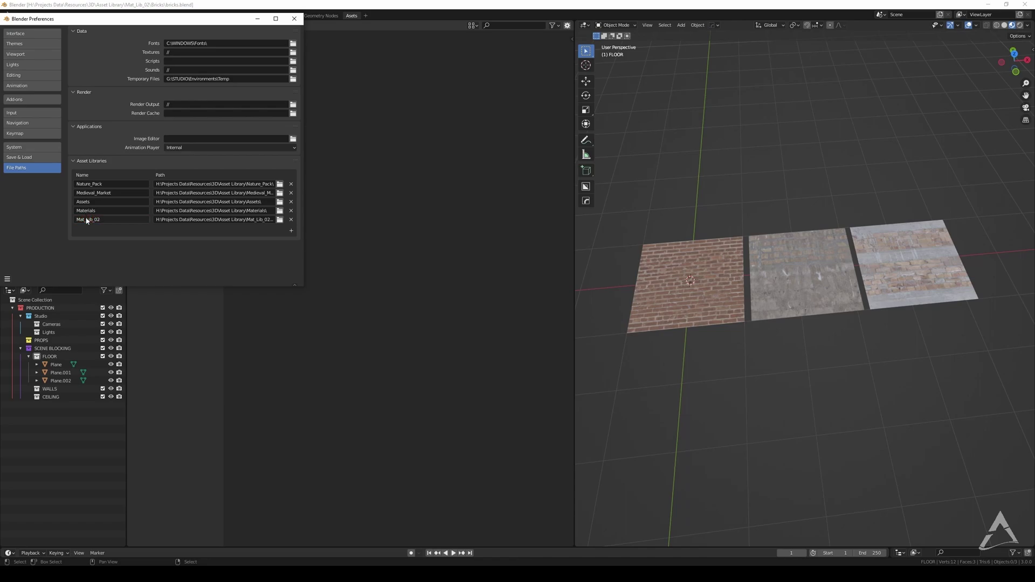
# Step: Save the preferences and close the Preferences window
pyautogui.click(7, 279)
pyautogui.click(29, 259)
pyautogui.click(294, 18)
# Step: Switch the asset browser to the Mat_Lib_02 library and show its Unassigned catalog
pyautogui.click(162, 38)
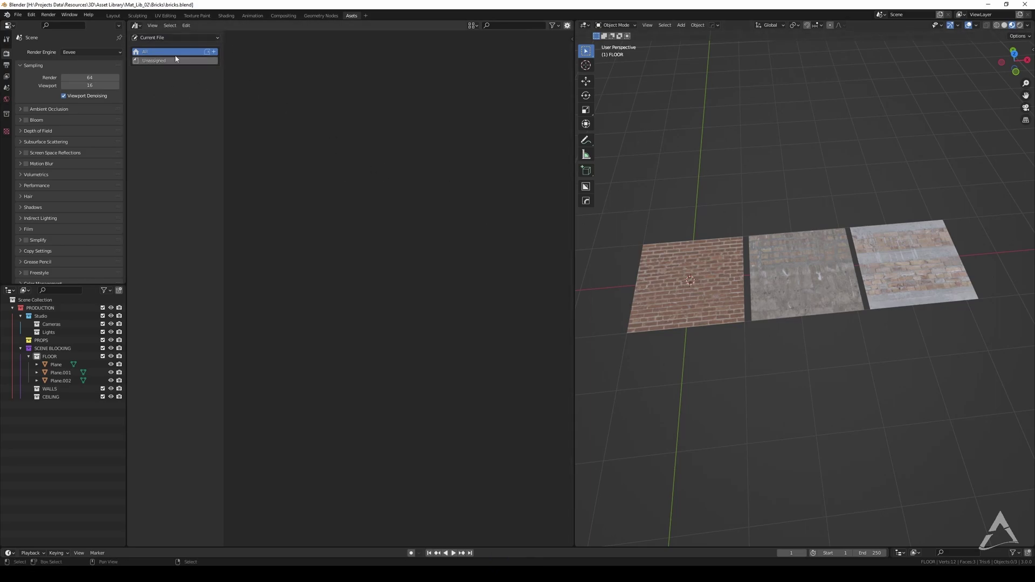
pyautogui.click(33, 15)
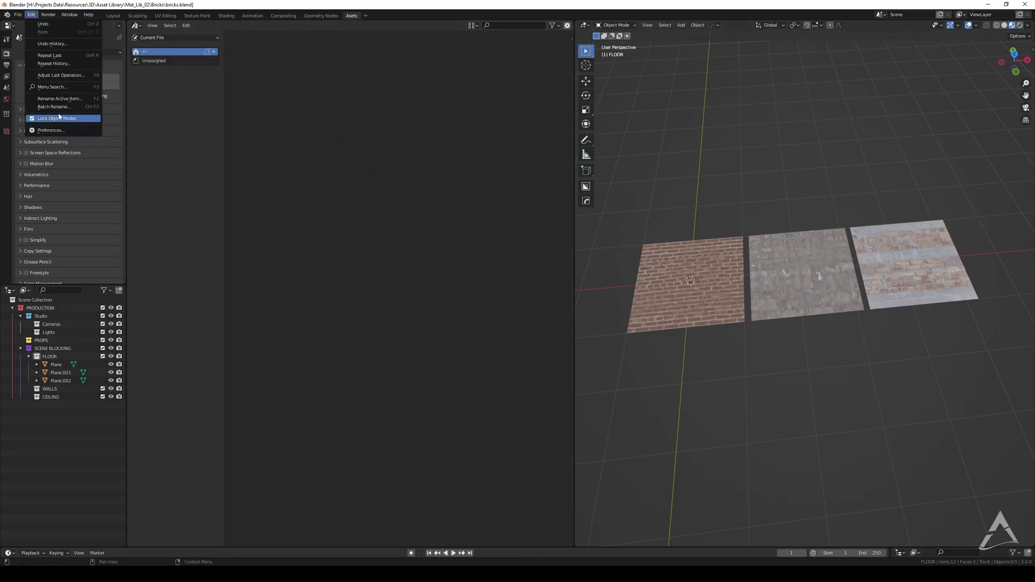
pyautogui.click(159, 38)
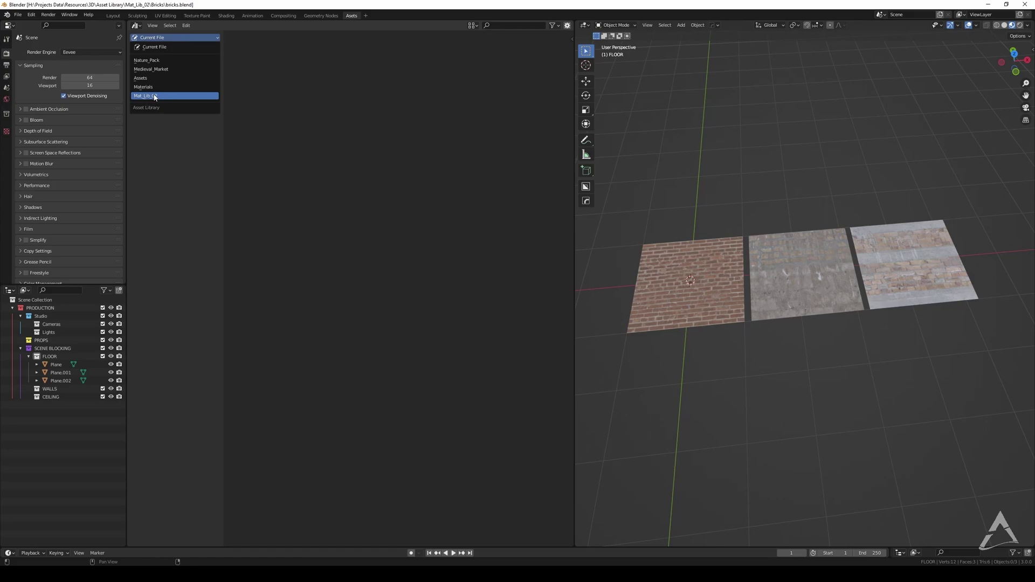
pyautogui.click(155, 97)
pyautogui.click(156, 61)
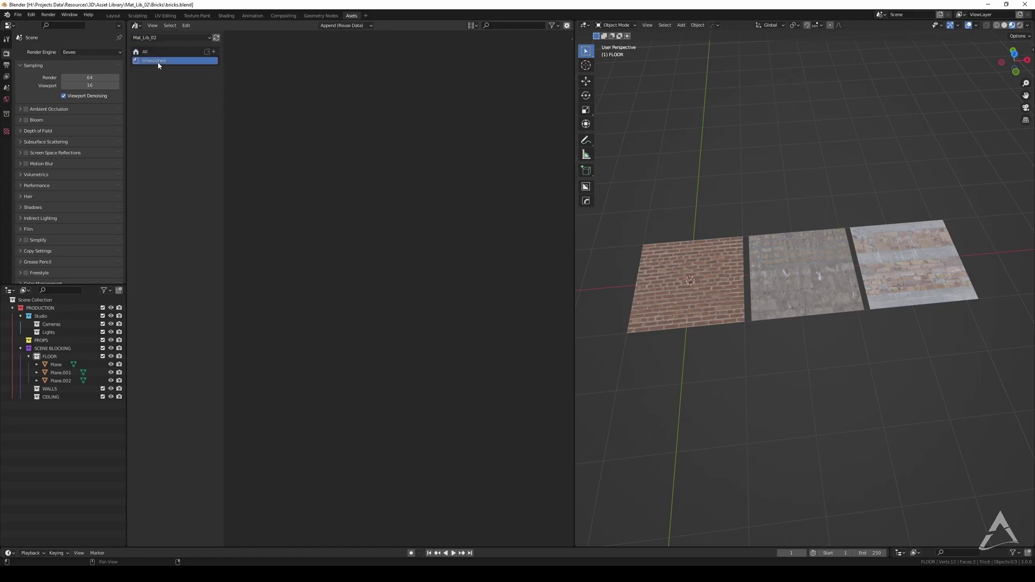
# Step: Examine the three brick planes, selecting each in turn to identify the materials for the library
pyautogui.moveTo(716, 251); pyautogui.dragTo(663, 257, button='middle')
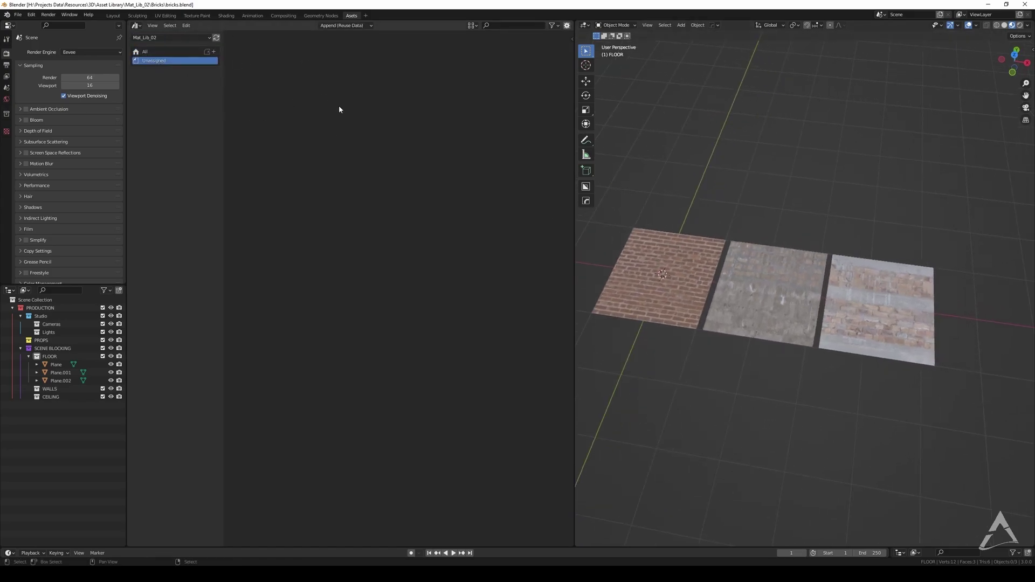
pyautogui.moveTo(640, 181); pyautogui.dragTo(872, 331)
pyautogui.moveTo(742, 231); pyautogui.dragTo(808, 288, button='middle')
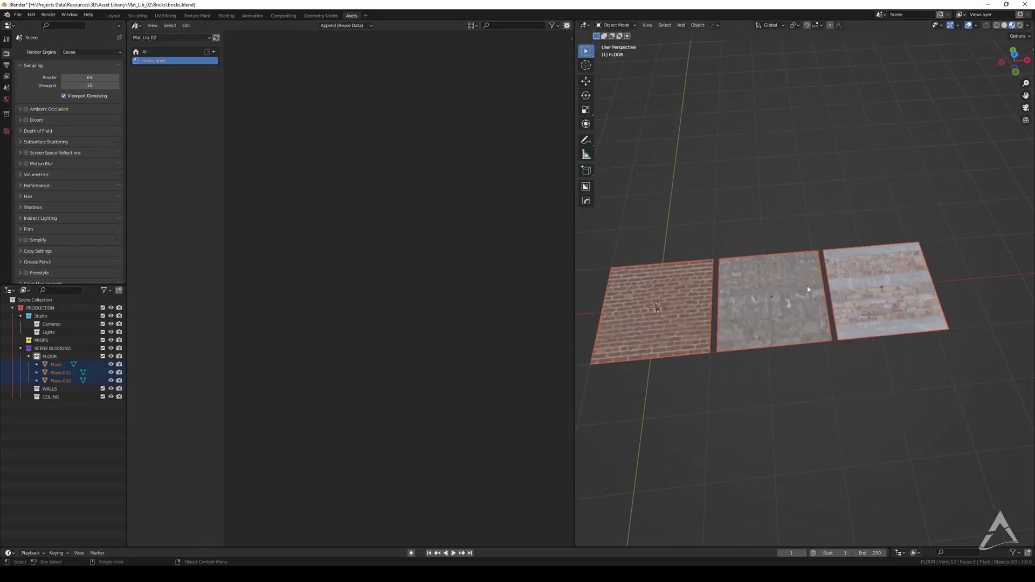
pyautogui.click(734, 199)
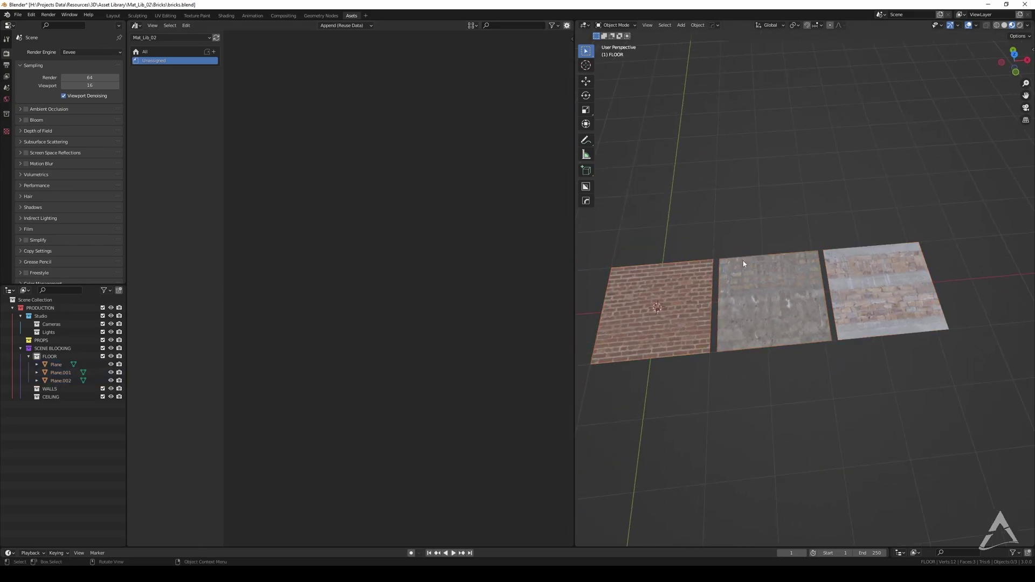
pyautogui.click(684, 292)
pyautogui.click(770, 276)
pyautogui.click(860, 285)
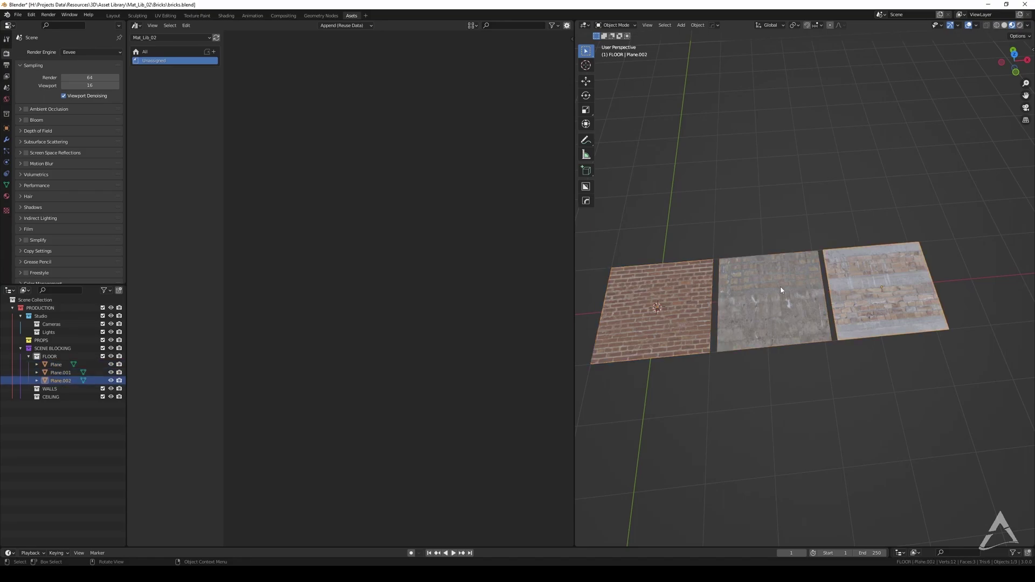
pyautogui.click(655, 286)
pyautogui.click(766, 280)
pyautogui.click(875, 257)
pyautogui.moveTo(820, 273); pyautogui.dragTo(793, 235, button='middle')
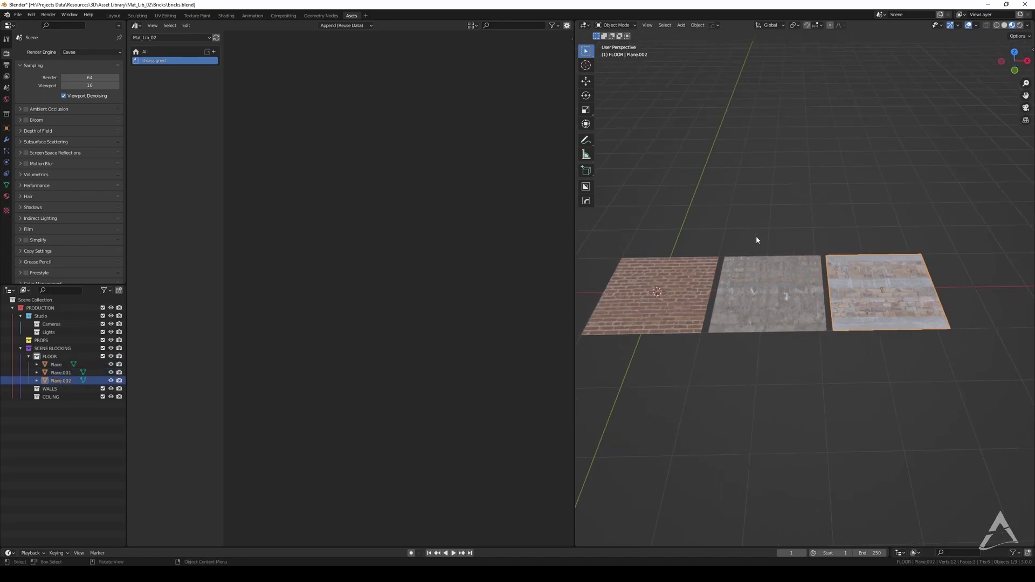
# Step: Expand Plane and Plane.002 in the Outliner and bring up the Mark as Asset option for Plane.002's concrete beam material
pyautogui.click(10, 290)
pyautogui.click(36, 365)
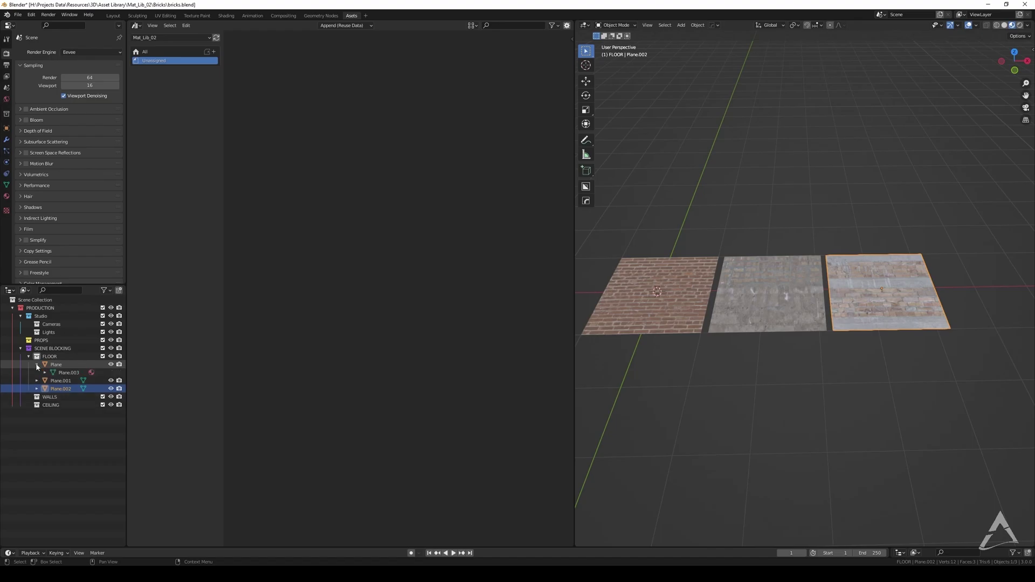
pyautogui.click(37, 388)
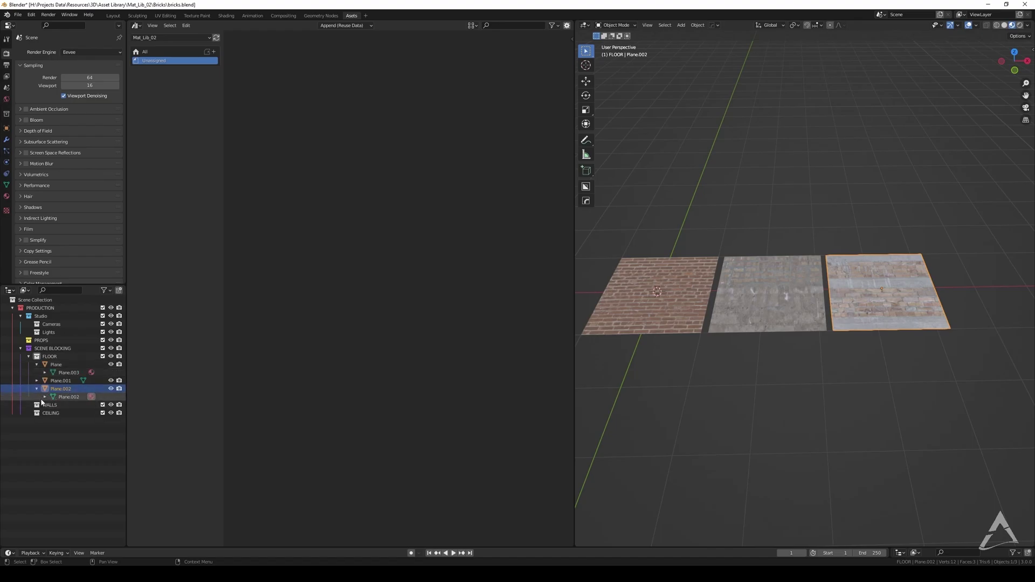
pyautogui.click(45, 398)
pyautogui.click(79, 408)
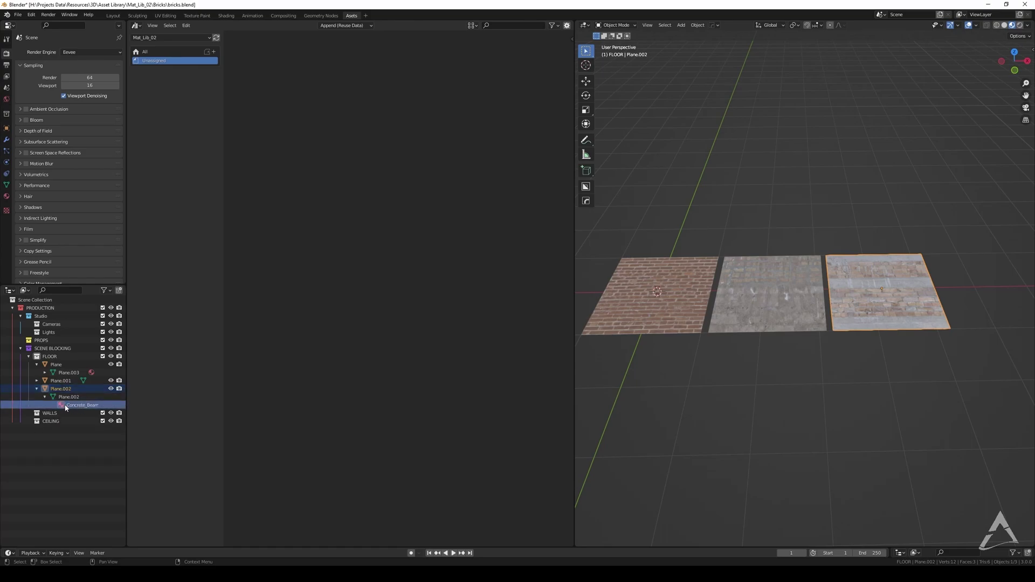
pyautogui.rightClick(70, 407)
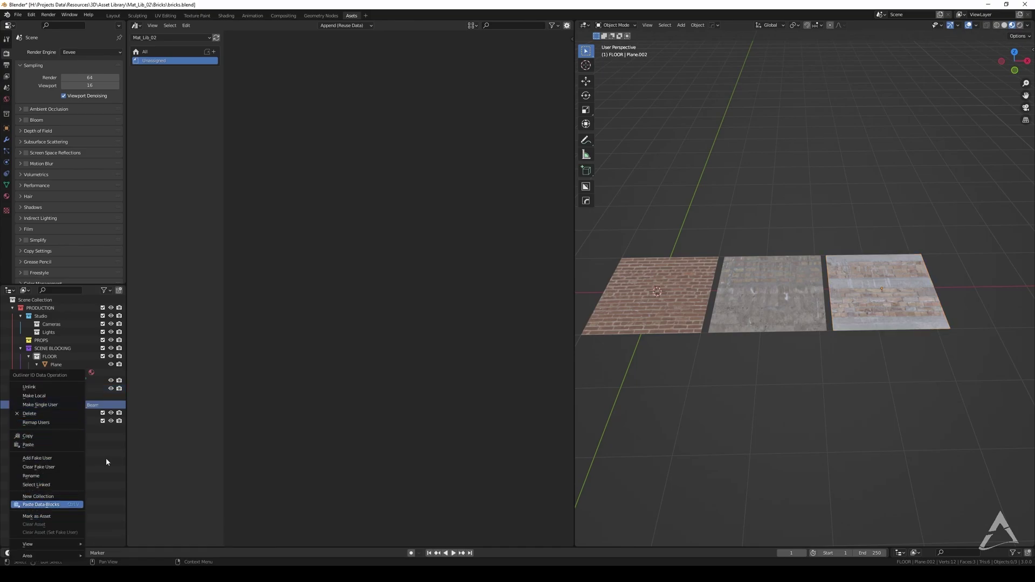
pyautogui.click(42, 516)
# Step: Switch to the Layout workspace and show the three planes in Material Preview shading
pyautogui.click(114, 15)
pyautogui.moveTo(391, 227); pyautogui.dragTo(630, 416)
pyautogui.moveTo(630, 417)
pyautogui.mouseDown(button='middle')
pyautogui.moveTo(582, 347)
pyautogui.moveTo(762, 229)
pyautogui.moveTo(717, 235)
pyautogui.mouseUp(button='middle')
pyautogui.click(763, 229)
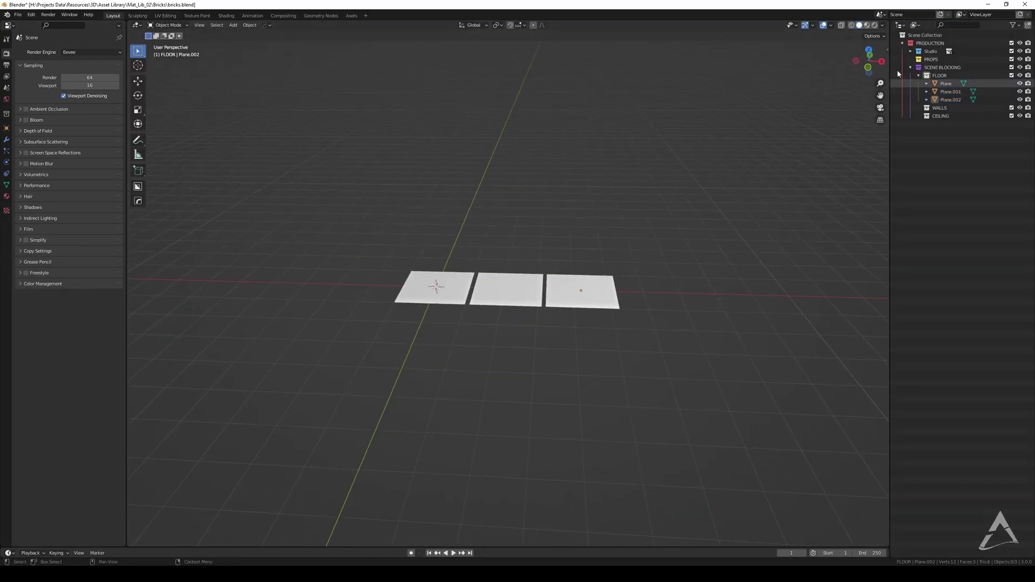
pyautogui.click(867, 26)
pyautogui.moveTo(469, 275); pyautogui.dragTo(495, 300, button='middle')
pyautogui.scroll(3, 494, 301)
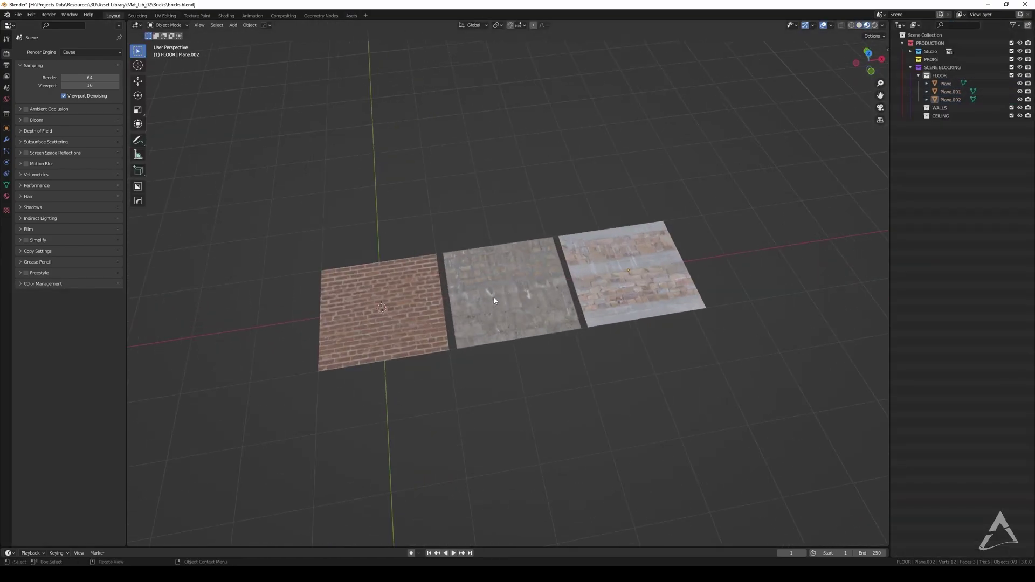
# Step: Open the brick wall plane's material properties and bring up the Mark as Asset option for its material slot
pyautogui.click(327, 299)
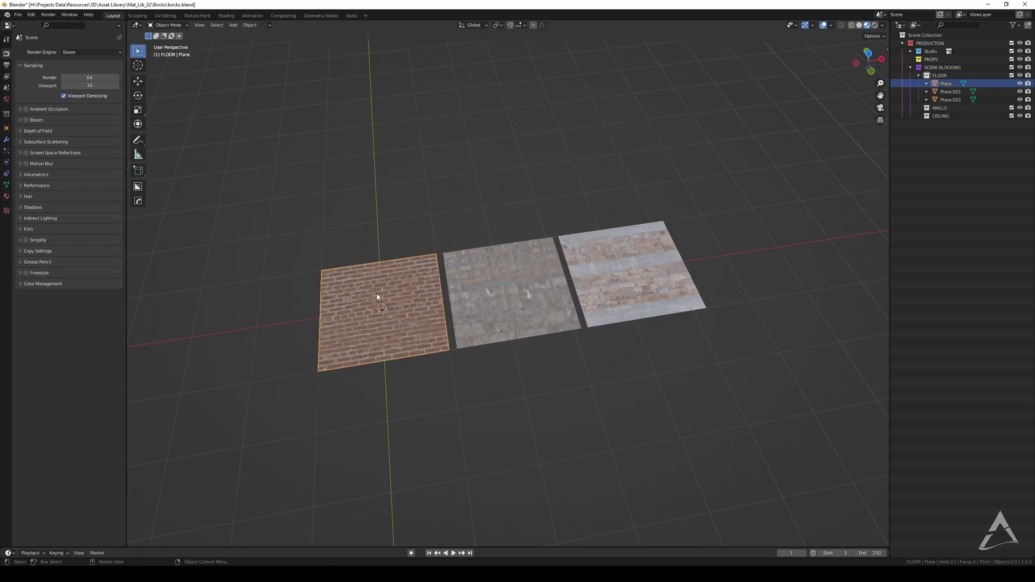
pyautogui.click(6, 197)
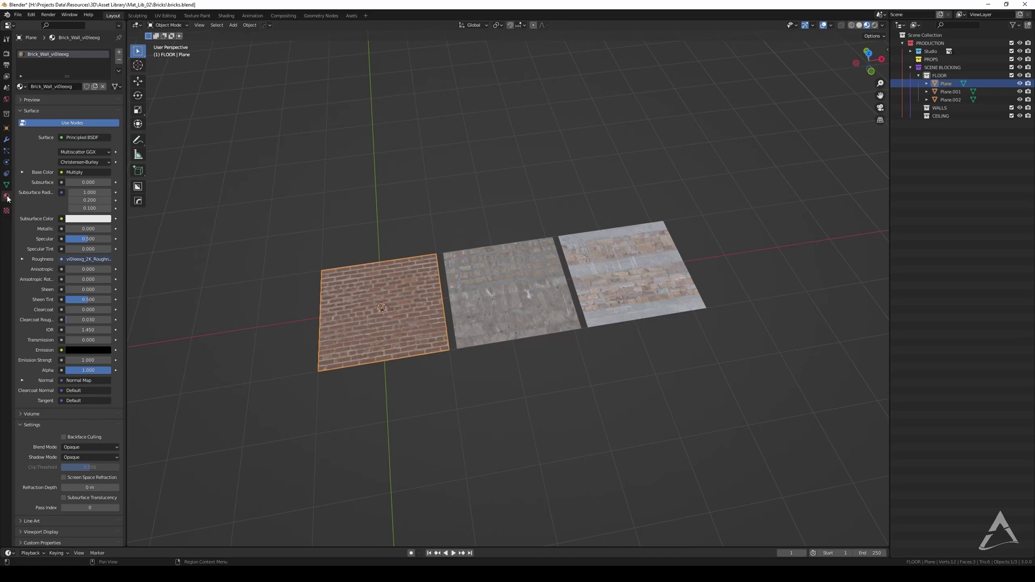
pyautogui.rightClick(37, 55)
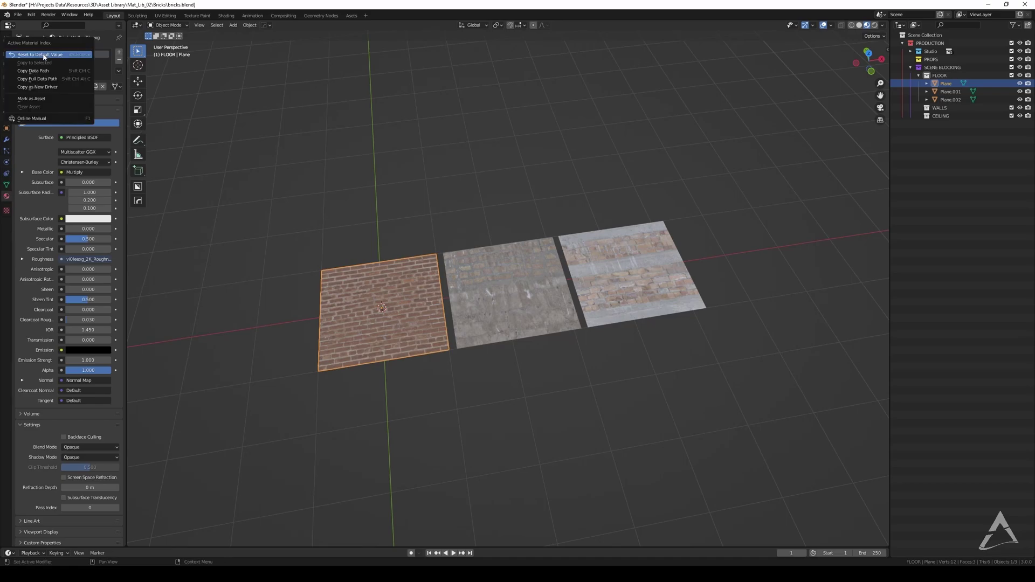
pyautogui.click(35, 99)
# Step: In the Shading workspace, select the brick wall plane and mark its Brick_Wall material as an asset
pyautogui.click(226, 16)
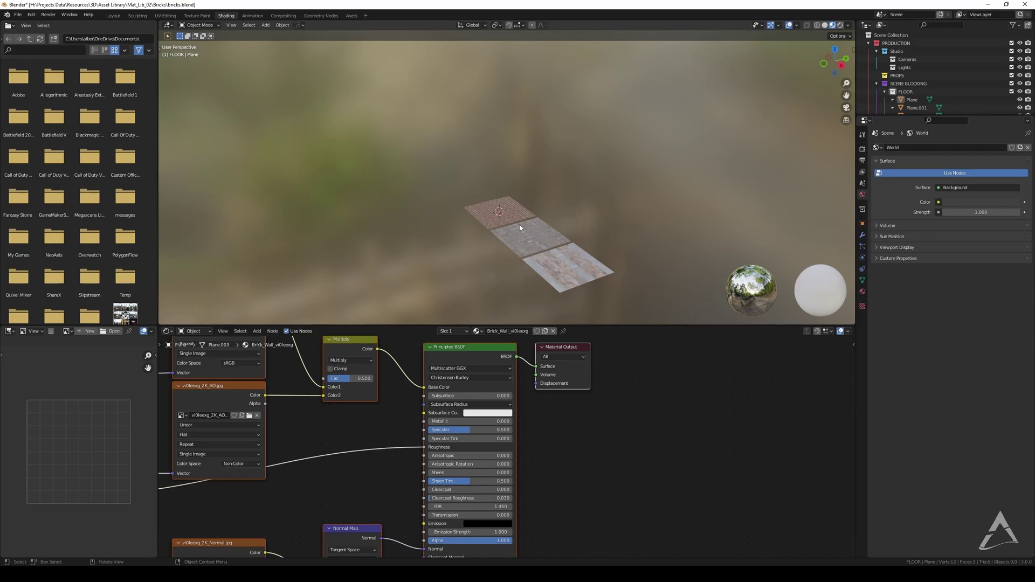
pyautogui.click(506, 221)
pyautogui.press('KP_Decimal')
pyautogui.moveTo(468, 255); pyautogui.dragTo(525, 263, button='middle')
pyautogui.rightClick(508, 333)
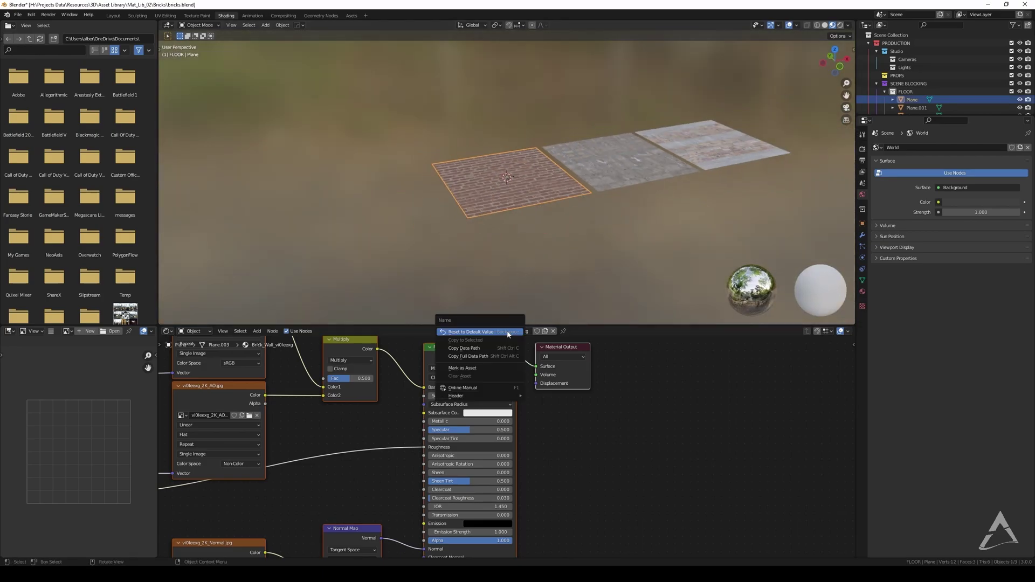
pyautogui.click(469, 368)
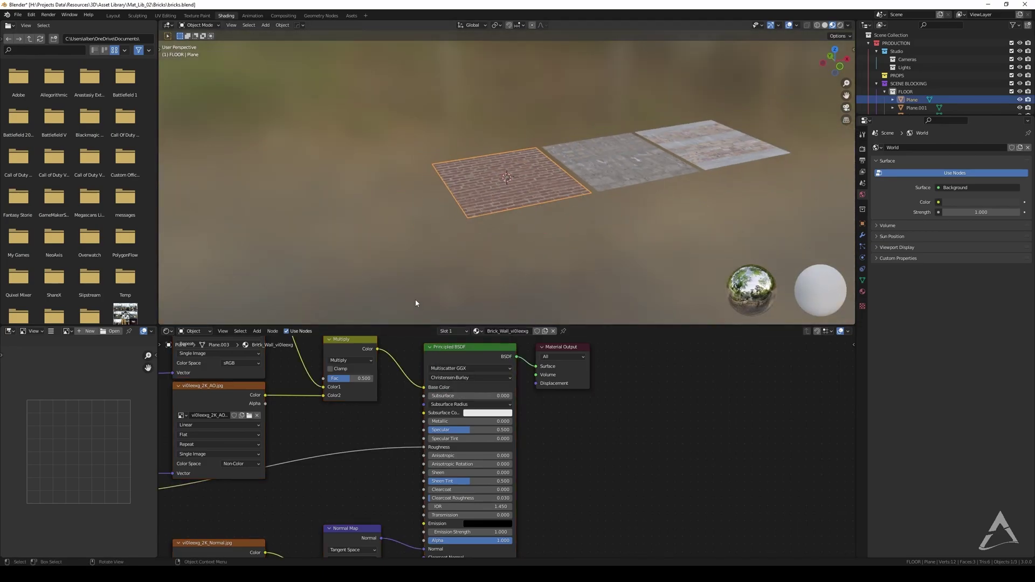
pyautogui.moveTo(506, 178)
pyautogui.mouseDown(button='middle')
pyautogui.moveTo(529, 161)
pyautogui.moveTo(499, 157)
pyautogui.moveTo(512, 182)
pyautogui.mouseUp(button='middle')
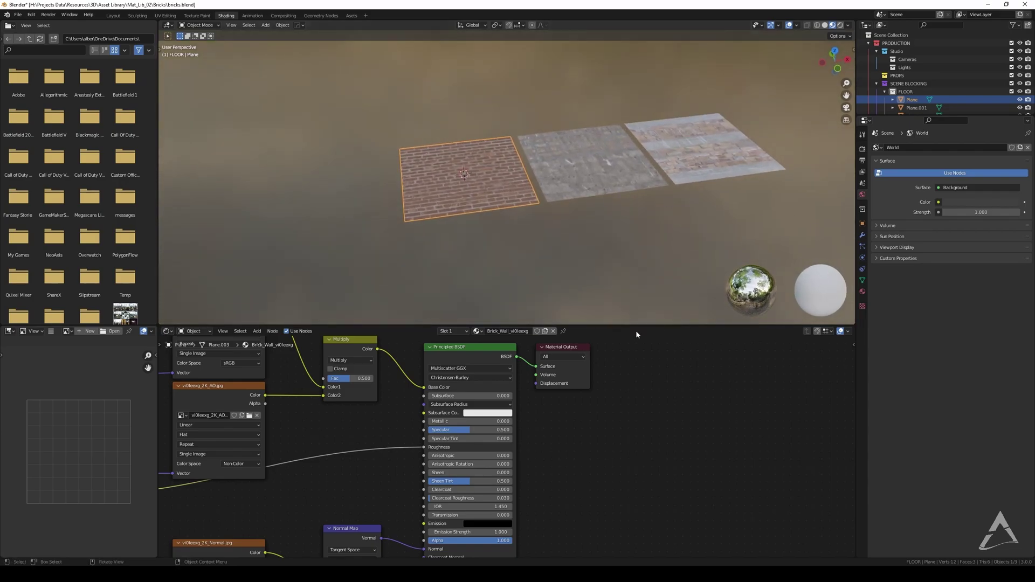
pyautogui.rightClick(522, 333)
pyautogui.click(485, 368)
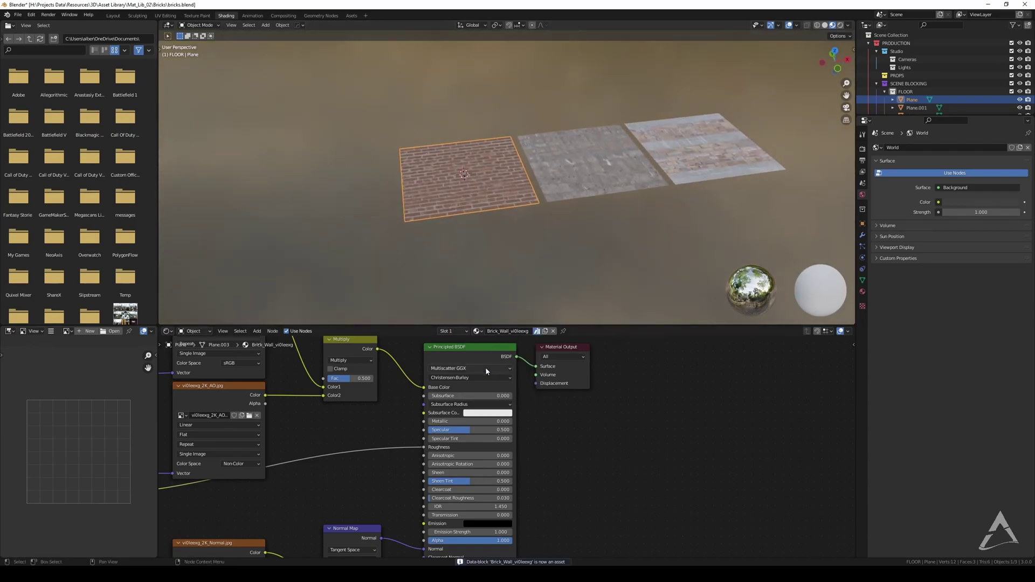
# Step: Mark the Concrete_Beam_Brick materials of the other two planes as assets and check them in the Assets workspace
pyautogui.click(593, 162)
pyautogui.rightClick(501, 333)
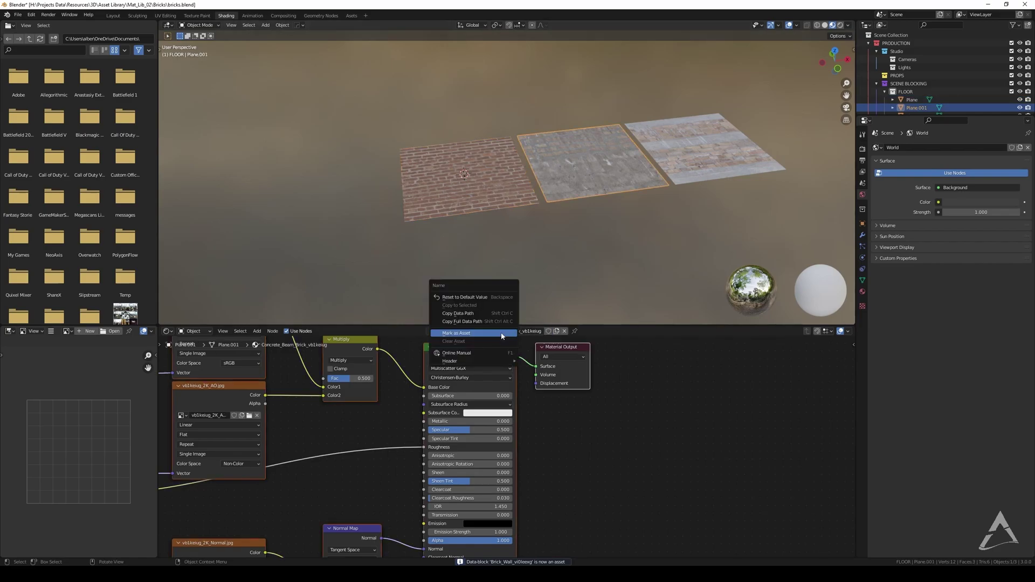
pyautogui.click(471, 333)
pyautogui.click(695, 131)
pyautogui.rightClick(503, 333)
pyautogui.click(503, 333)
pyautogui.click(499, 293)
pyautogui.keyDown('shift'); pyautogui.moveTo(718, 146); pyautogui.dragTo(635, 162, button='middle'); pyautogui.keyUp('shift')
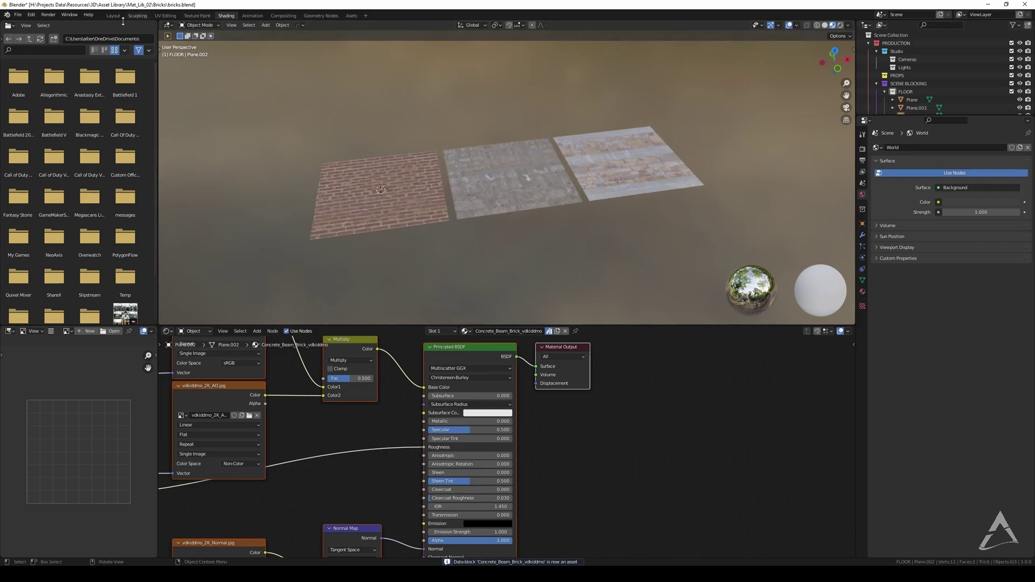
pyautogui.click(351, 15)
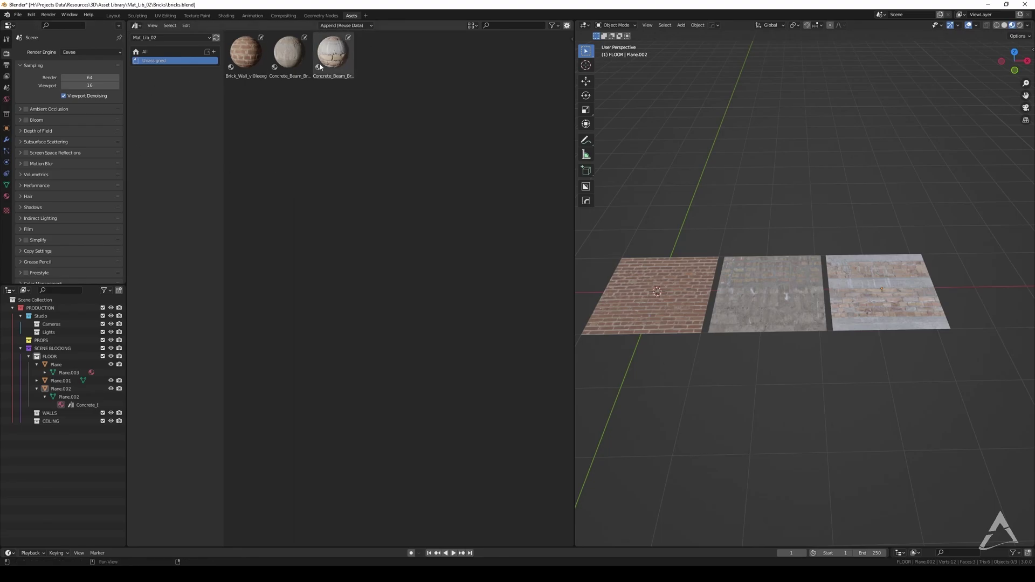
# Step: In the Layout workspace, split the 3D viewport vertically and turn the new area into an Asset Browser
pyautogui.click(111, 16)
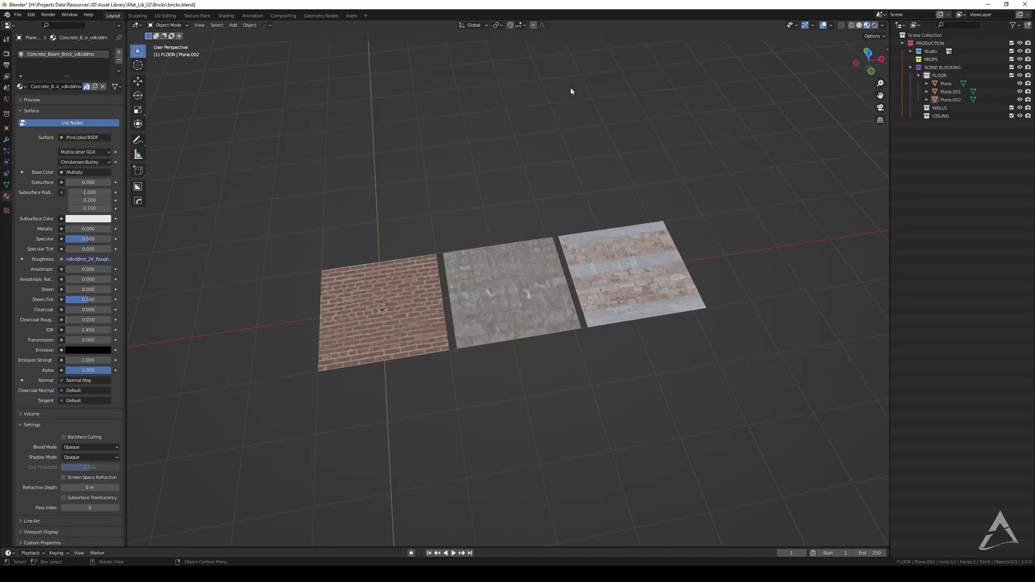
pyautogui.moveTo(889, 19); pyautogui.dragTo(529, 216)
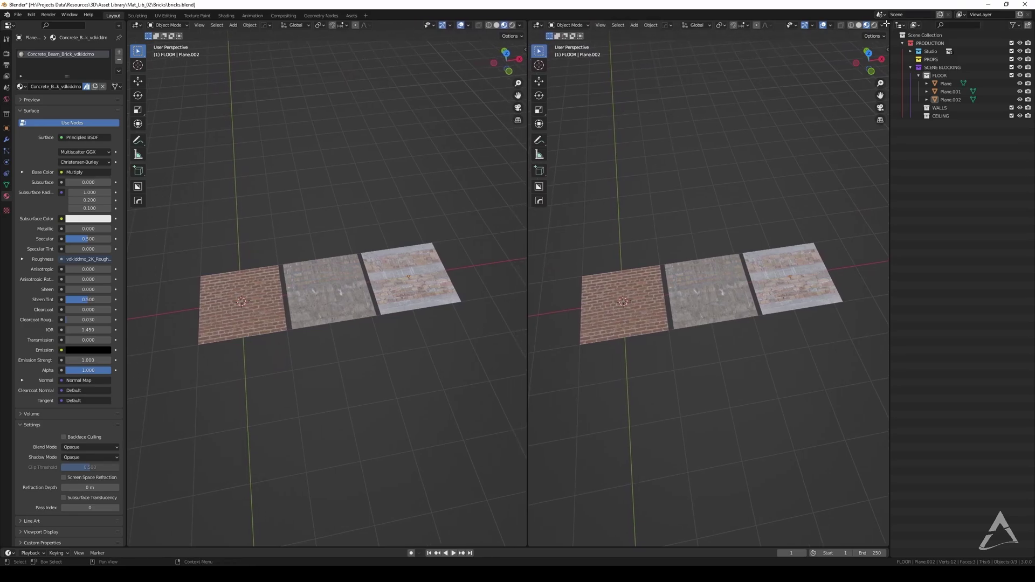
pyautogui.click(538, 25)
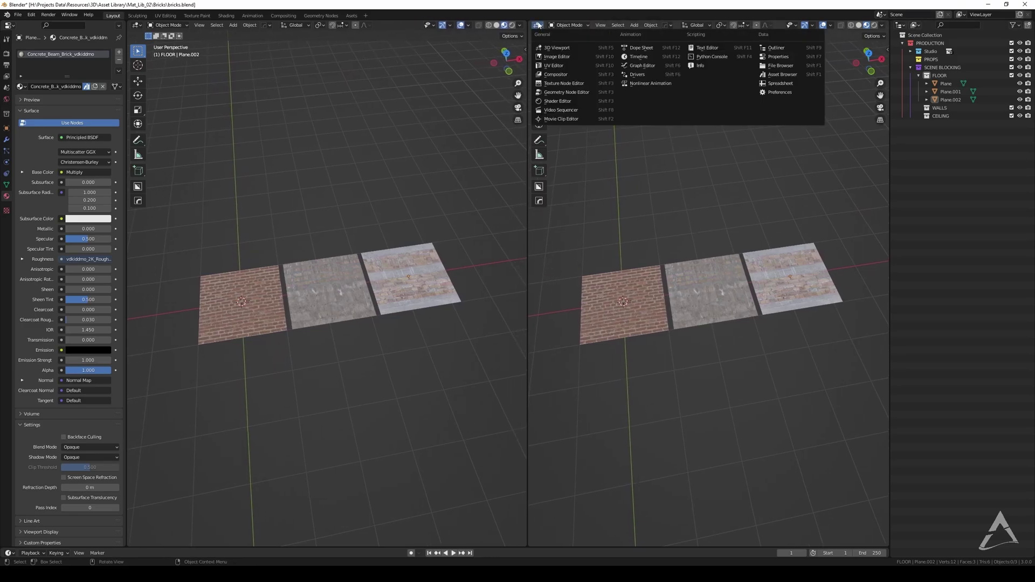
pyautogui.click(785, 76)
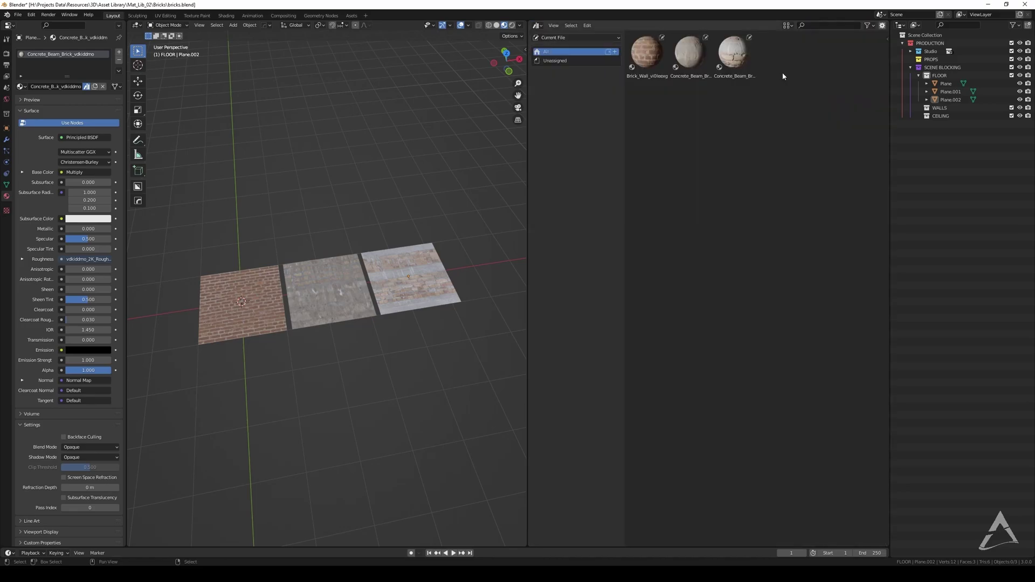
# Step: Join the Asset Browser area back into the 3D viewport
pyautogui.rightClick(528, 102)
pyautogui.click(500, 124)
pyautogui.click(744, 155)
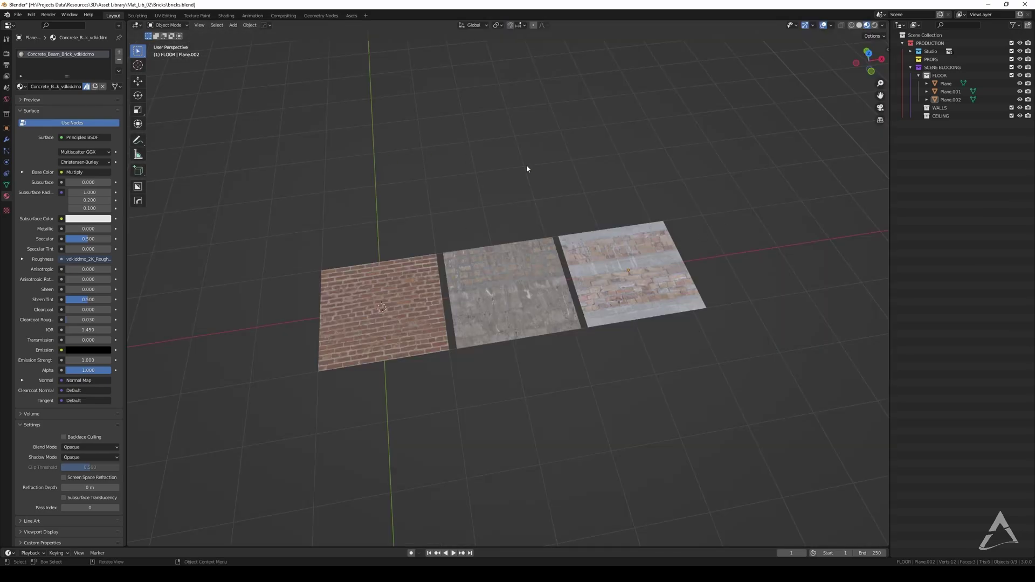
pyautogui.scroll(2, 569, 206)
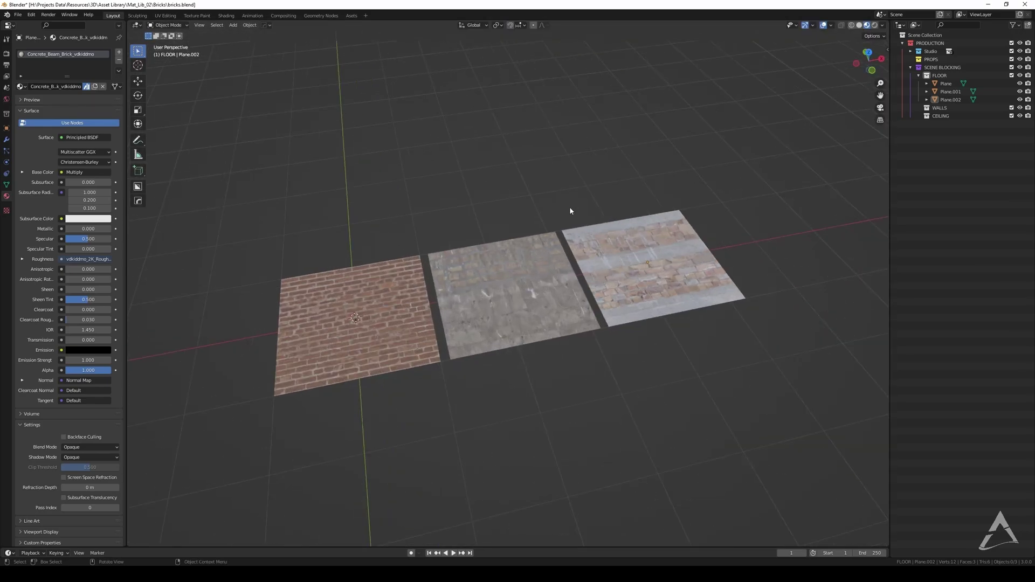
# Step: In the Assets workspace, switch to the Materials library and expand its Quixel Textures, Surfaces and Concrete catalogs
pyautogui.click(351, 16)
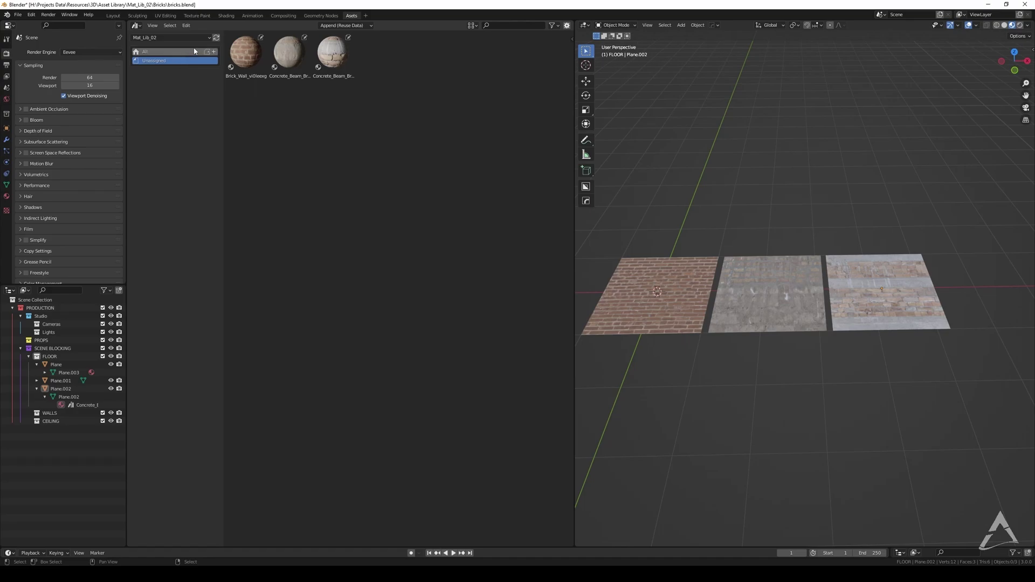
pyautogui.click(161, 37)
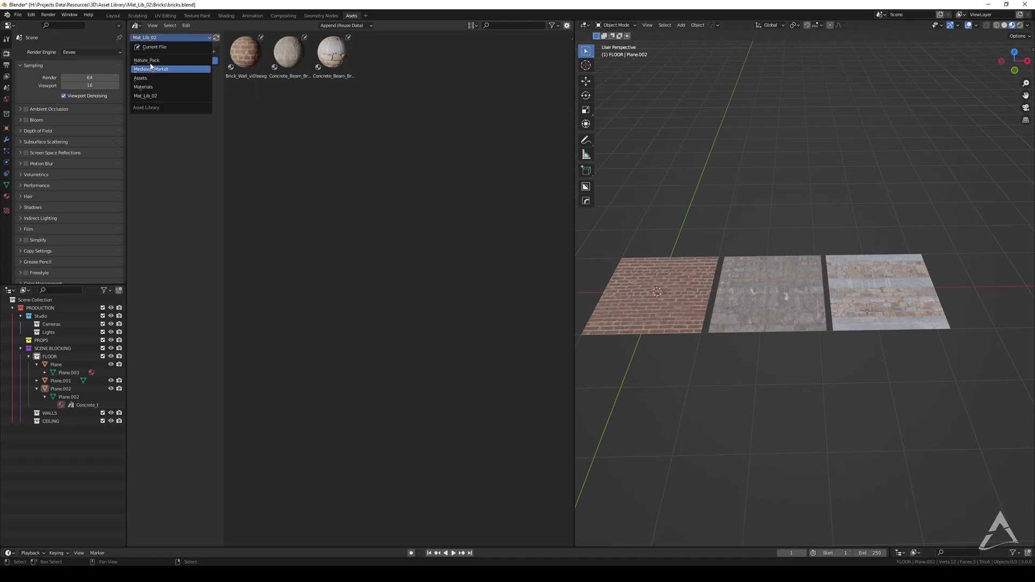
pyautogui.click(144, 88)
pyautogui.click(136, 60)
pyautogui.click(142, 70)
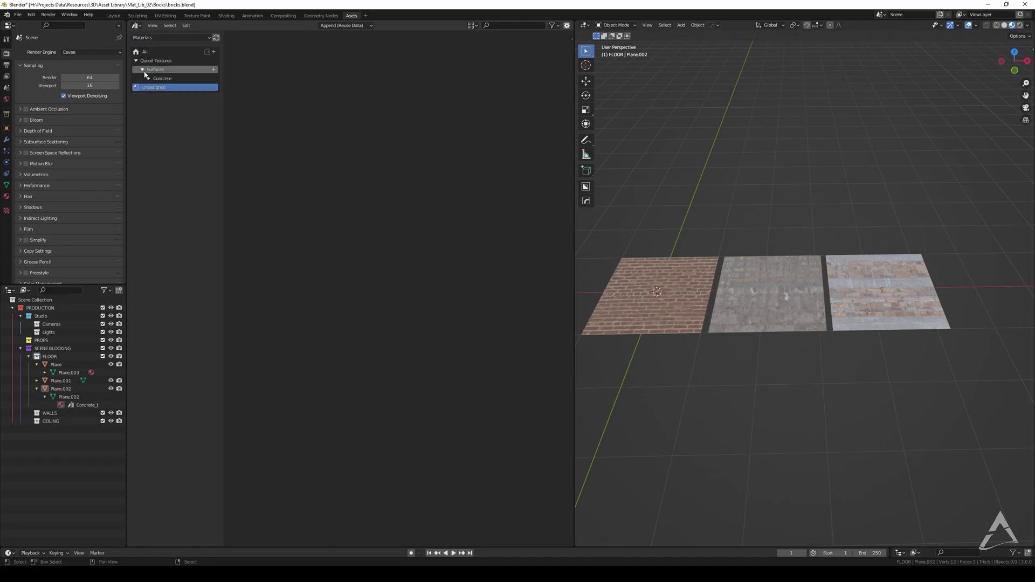
pyautogui.click(149, 79)
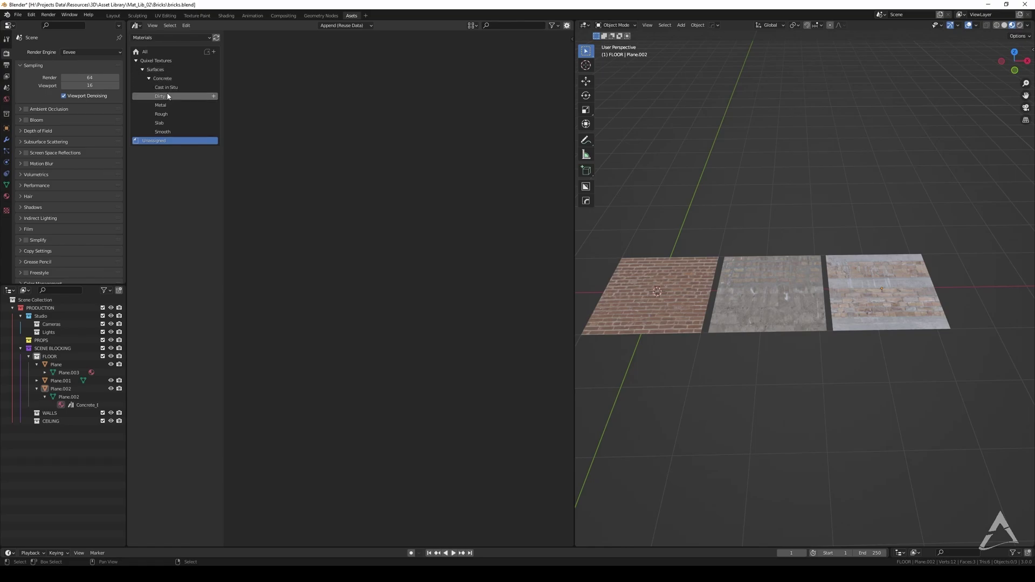
# Step: Browse the Cast in Situ, Dirty, Metal, Rough, Slab and Smooth sub-catalogs under Concrete in the Materials library
pyautogui.click(165, 97)
pyautogui.click(164, 114)
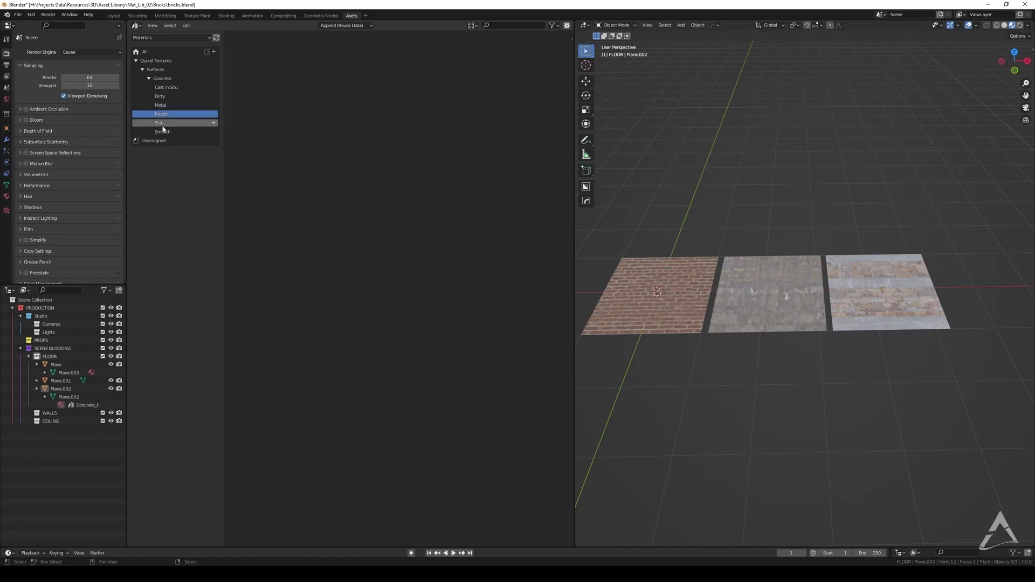
pyautogui.click(162, 124)
pyautogui.click(163, 132)
pyautogui.click(161, 115)
pyautogui.click(161, 105)
pyautogui.click(160, 96)
pyautogui.click(165, 87)
pyautogui.click(163, 107)
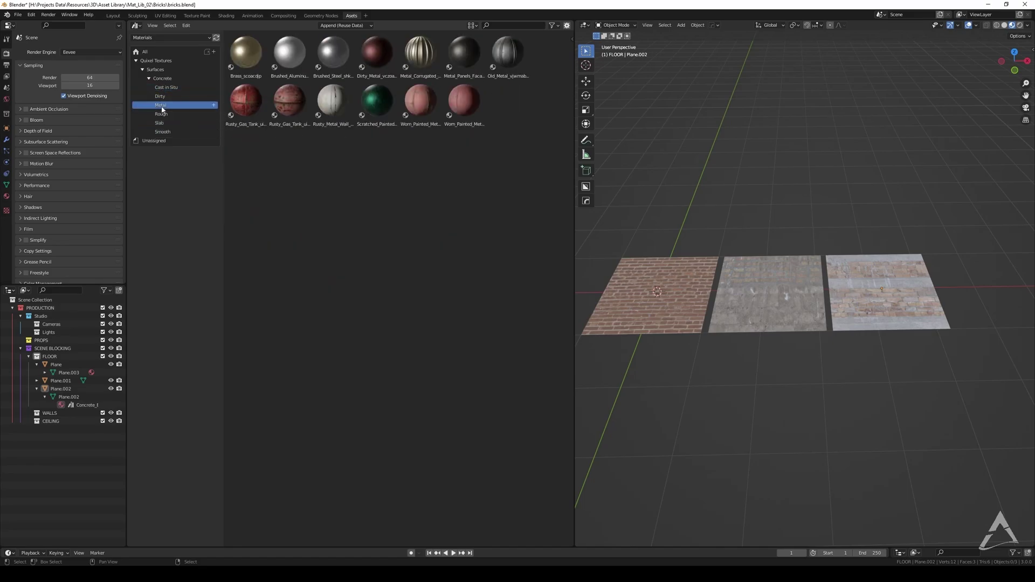
pyautogui.click(167, 96)
pyautogui.click(162, 105)
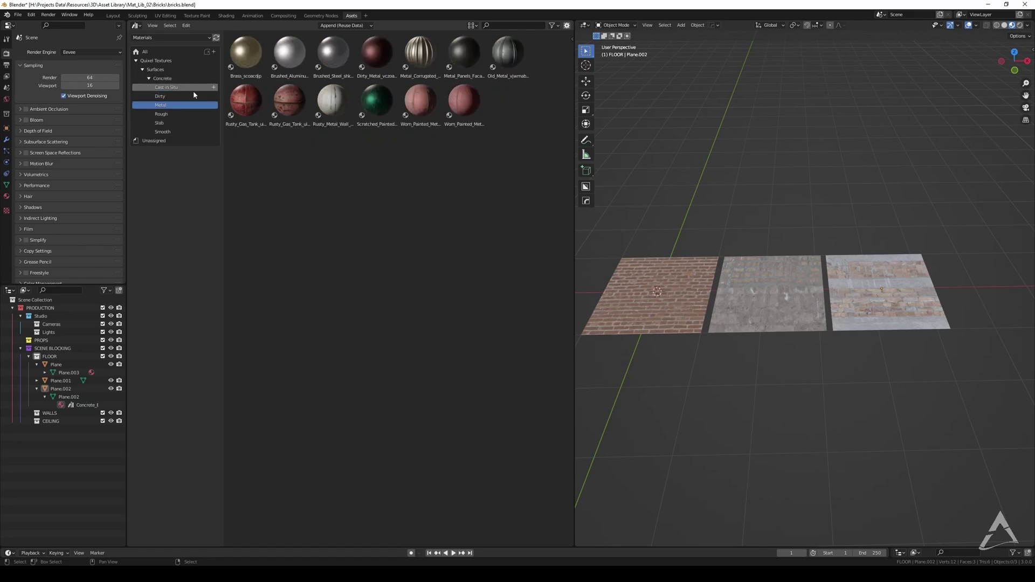
pyautogui.click(163, 113)
pyautogui.click(163, 124)
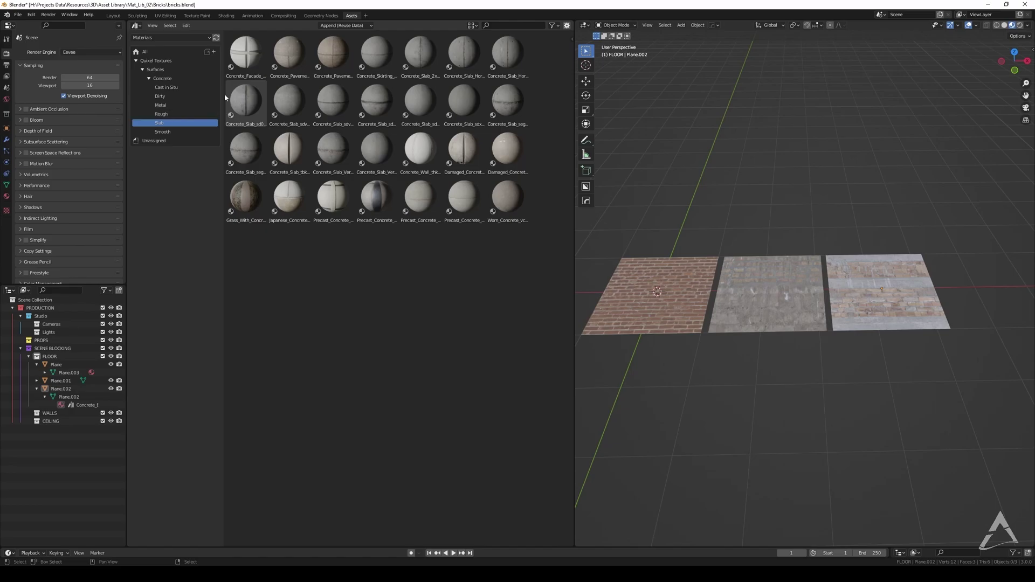
pyautogui.click(159, 96)
# Step: Switch to the Mat_Lib_02 library and add a catalog named Surfaces
pyautogui.click(170, 37)
pyautogui.click(173, 97)
pyautogui.click(214, 52)
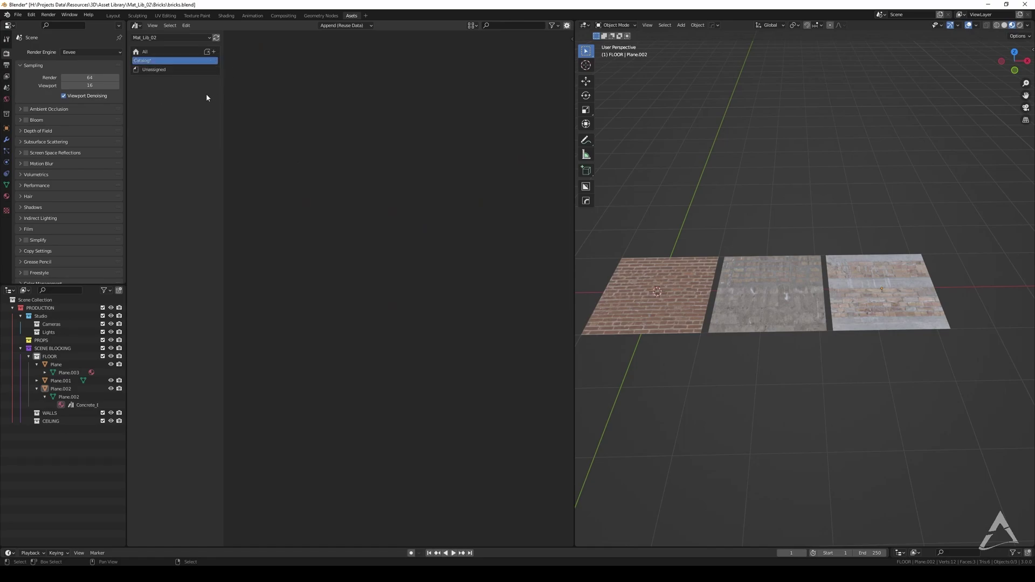
pyautogui.doubleClick(154, 60)
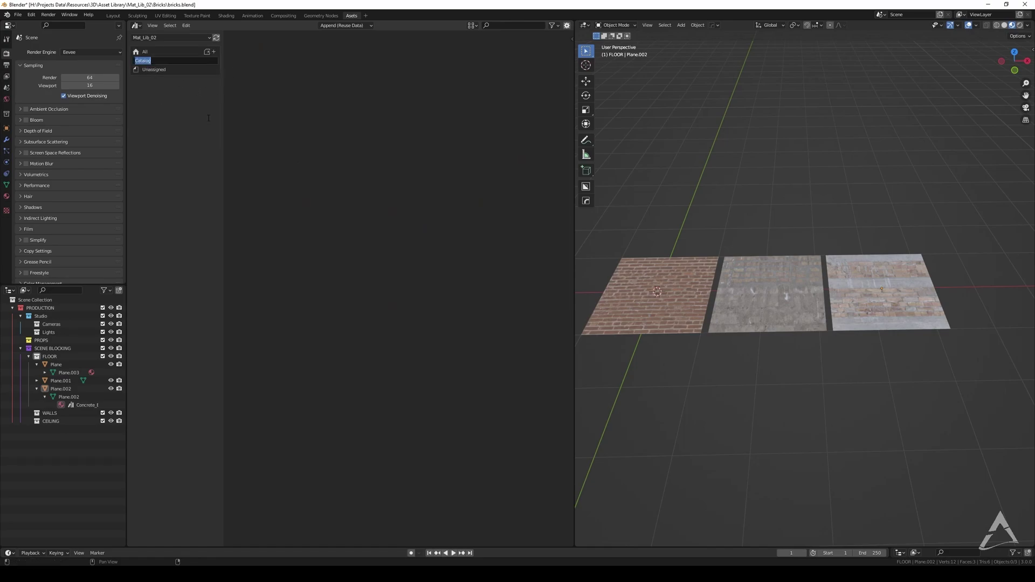
pyautogui.write('Surfaces')
pyautogui.press('Return')
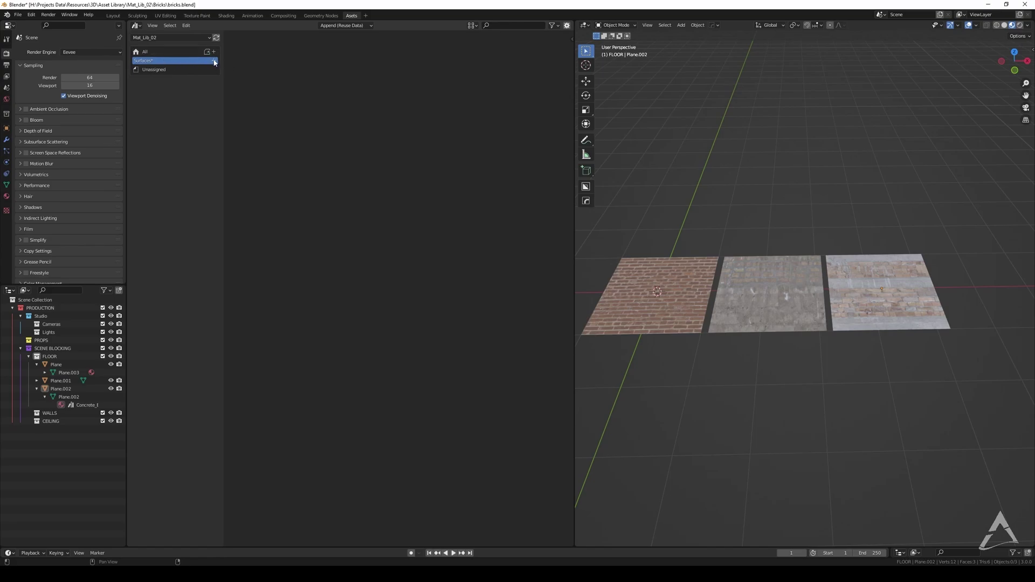
# Step: Add two child catalogs named Dirty and Clean under the Surfaces catalog
pyautogui.click(213, 63)
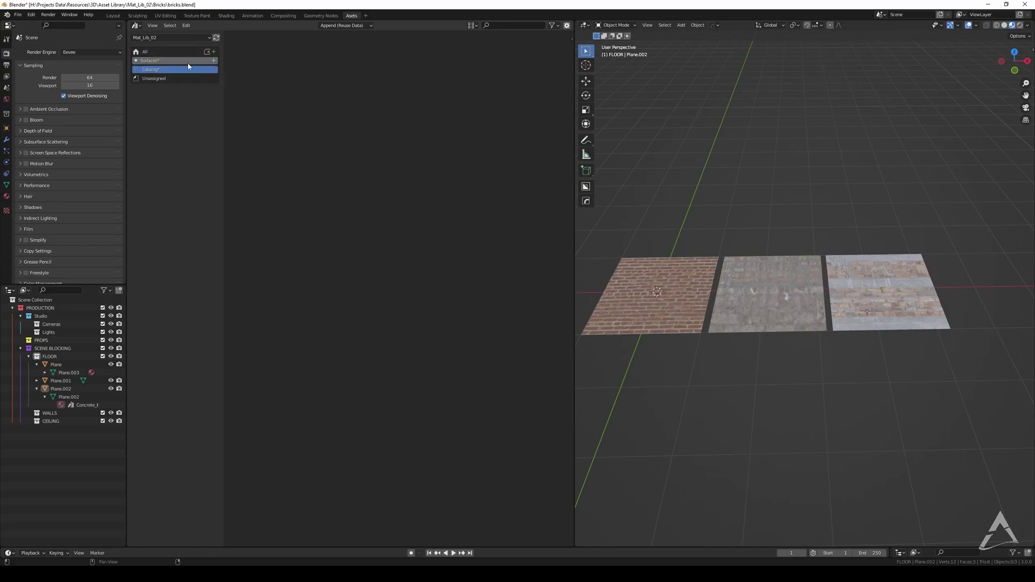
pyautogui.doubleClick(159, 72)
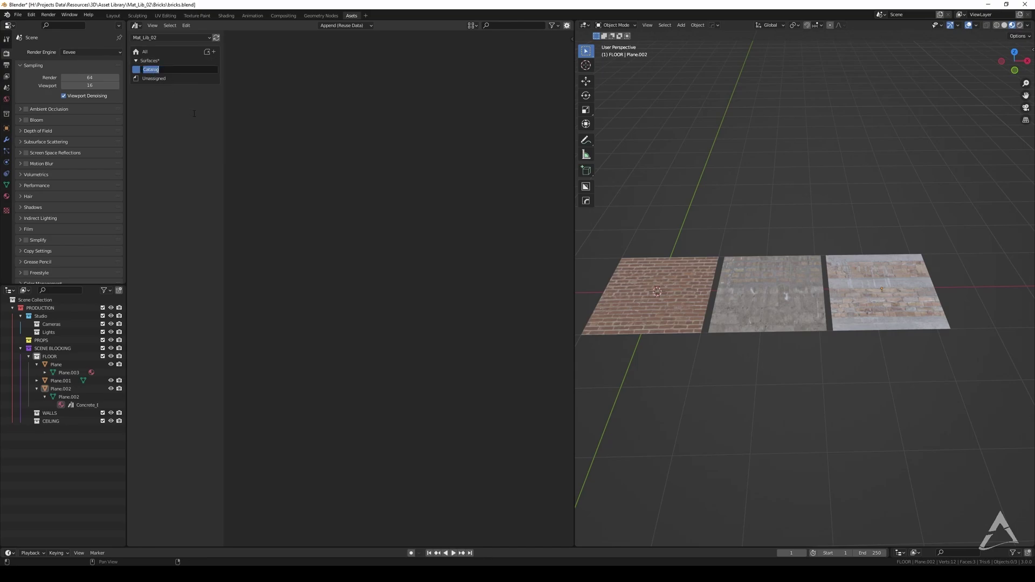
pyautogui.write('Dirty')
pyautogui.press('Return')
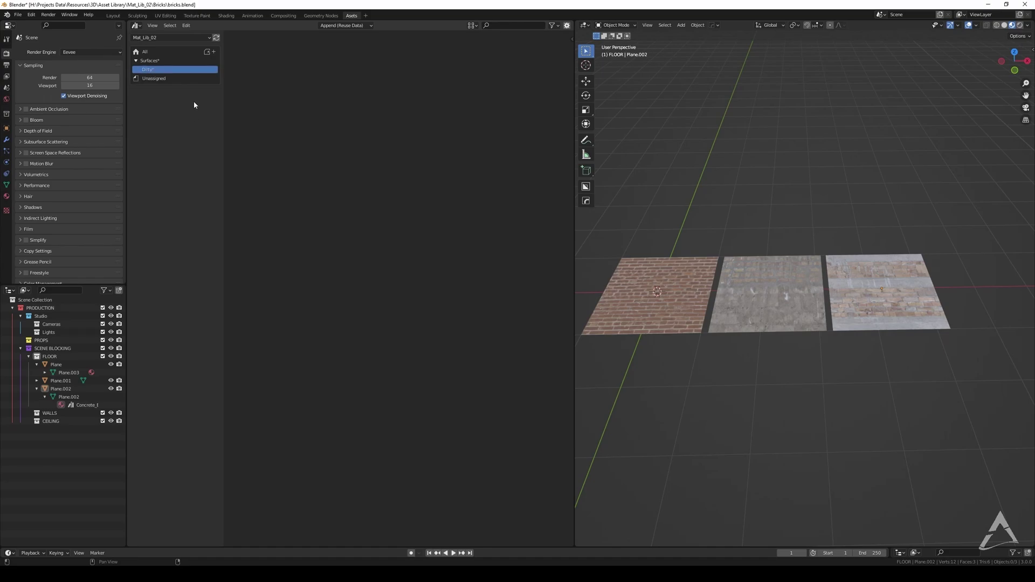
pyautogui.click(214, 60)
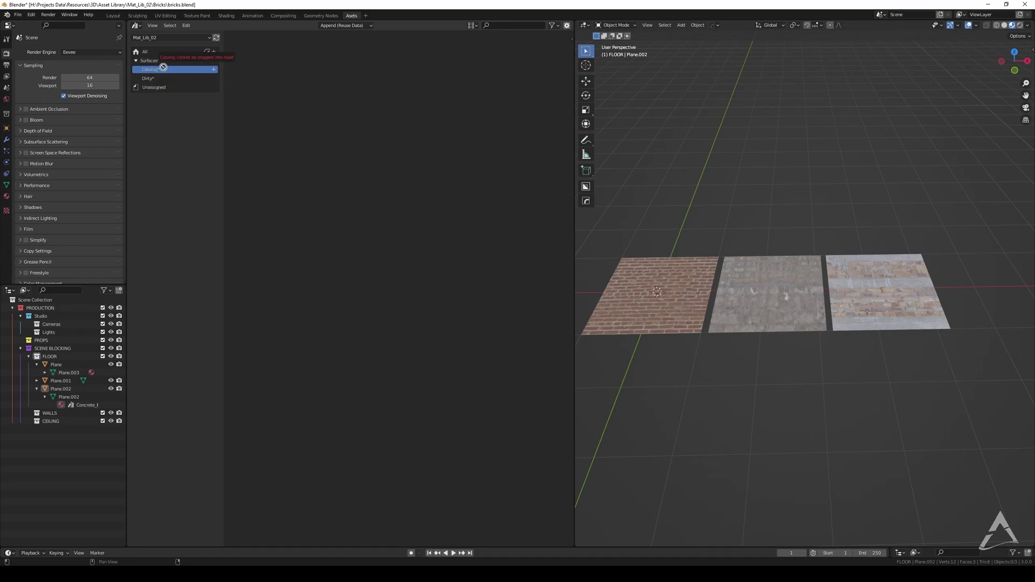
pyautogui.doubleClick(162, 69)
pyautogui.write('Clean')
pyautogui.press('Return')
# Step: Assign the stone-block Concrete_Beam_Brick material to Dirty and the Brick_Wall and grey Concrete_Beam_Brick materials to Clean
pyautogui.click(146, 89)
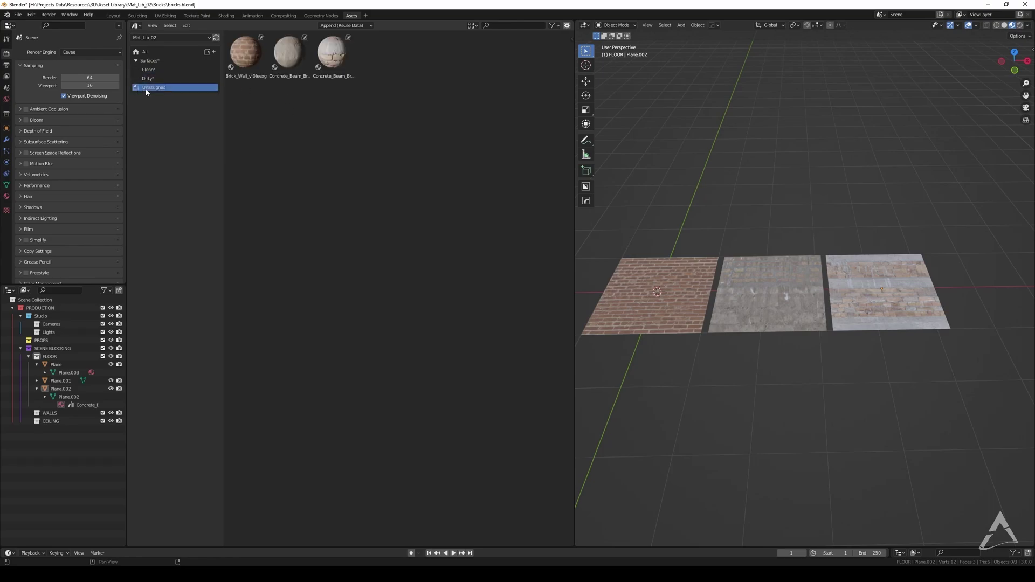
pyautogui.click(334, 53)
pyautogui.moveTo(289, 54); pyautogui.dragTo(146, 81)
pyautogui.click(300, 57)
pyautogui.keyDown('shift'); pyautogui.click(258, 52); pyautogui.keyUp('shift')
pyautogui.moveTo(259, 53); pyautogui.dragTo(157, 70)
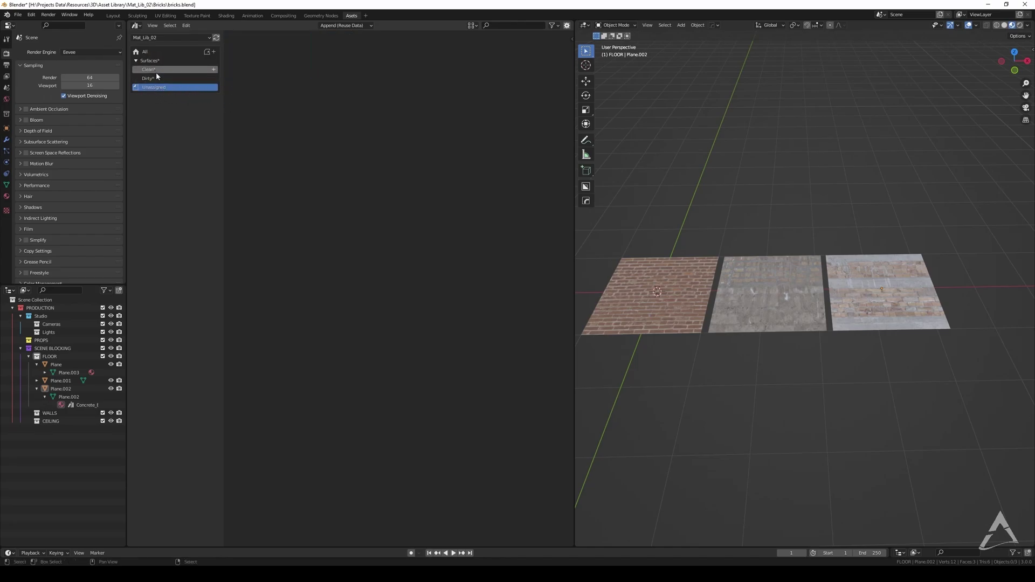
pyautogui.click(156, 72)
# Step: Save bricks.blend and start a new General file
pyautogui.hotkey('ctrl', 's')
pyautogui.click(303, 71)
pyautogui.moveTo(728, 265); pyautogui.dragTo(760, 265, button='middle')
pyautogui.scroll(-2, 765, 275)
pyautogui.click(19, 15)
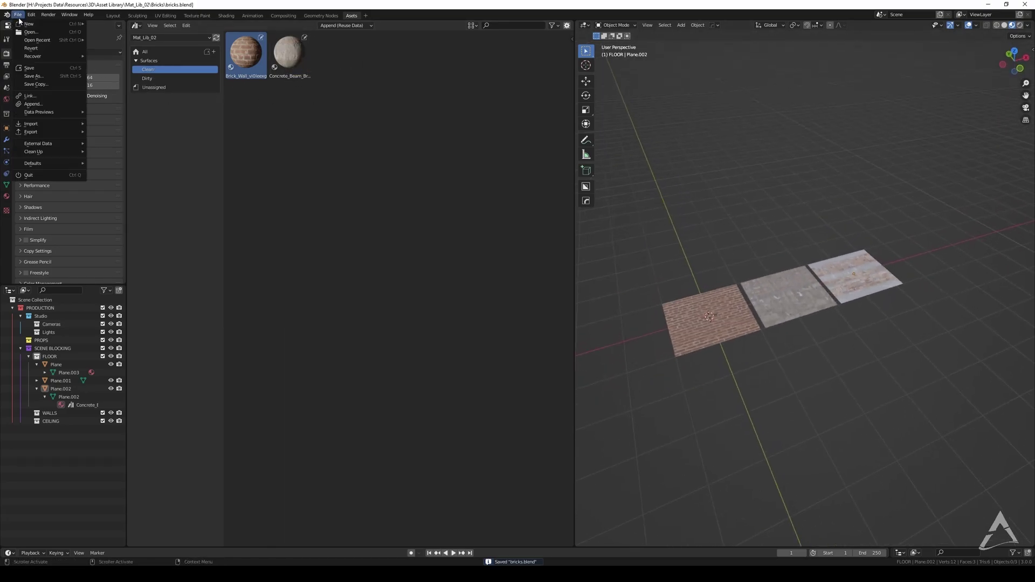
pyautogui.moveTo(33, 24)
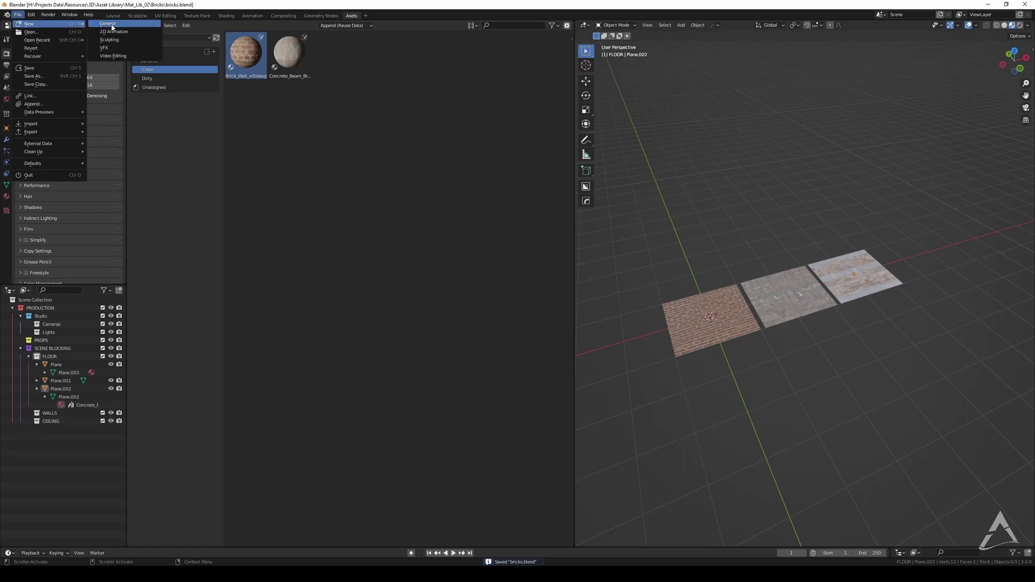
pyautogui.click(115, 25)
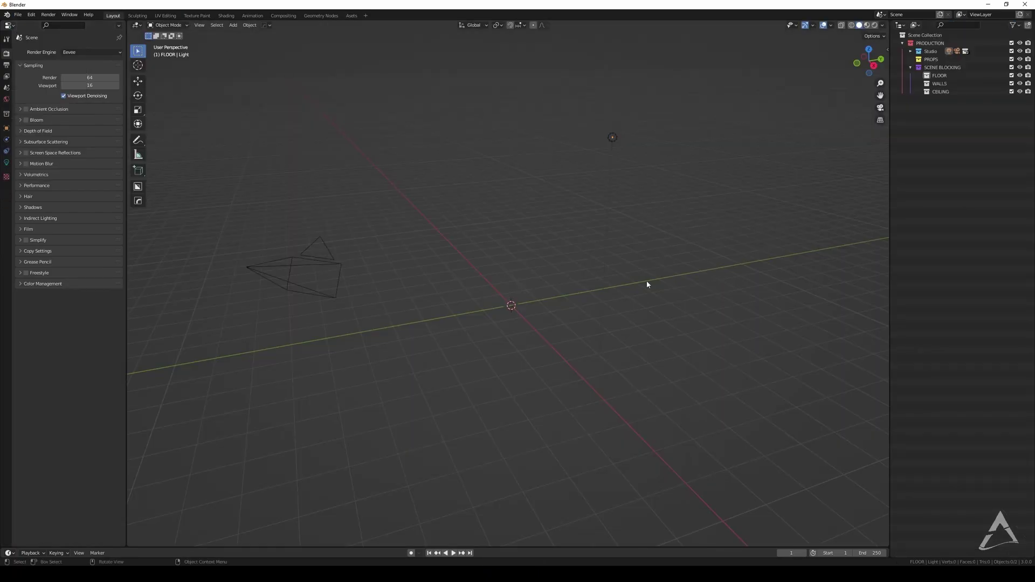
# Step: Delete the default camera and light, and add a mesh plane
pyautogui.press('a')
pyautogui.press('x')
pyautogui.click(620, 178)
pyautogui.hotkey('shift', 'a')
pyautogui.moveTo(550, 226)
pyautogui.click(582, 227)
pyautogui.press('KP_Decimal')
pyautogui.scroll(-7, 541, 287)
pyautogui.moveTo(557, 276); pyautogui.dragTo(542, 265, button='middle')
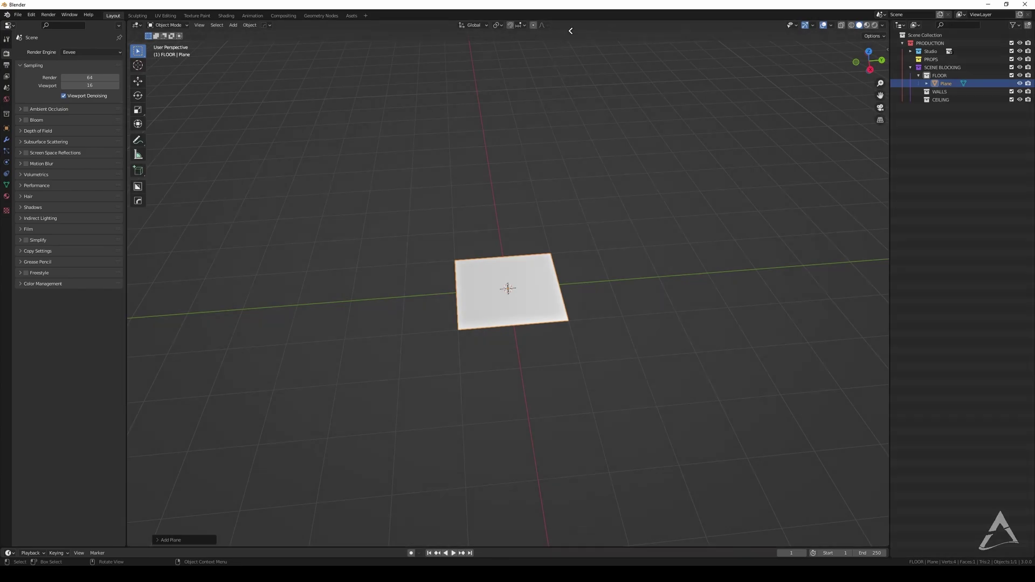
# Step: Split the 3D viewport vertically and turn the new area into an Asset Browser showing the Mat_Lib_02 library
pyautogui.moveTo(882, 23); pyautogui.dragTo(521, 45)
pyautogui.click(539, 25)
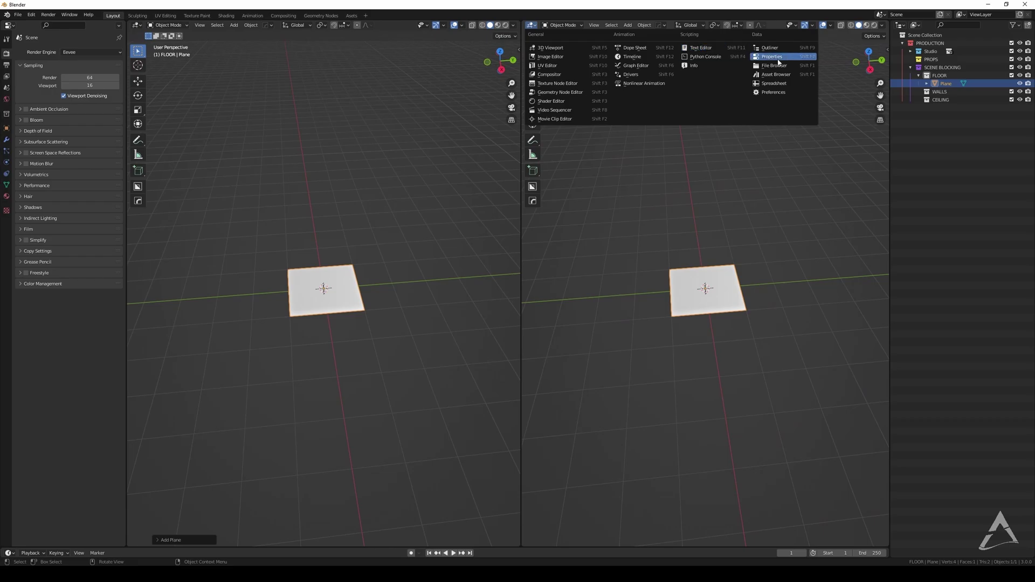
pyautogui.click(776, 76)
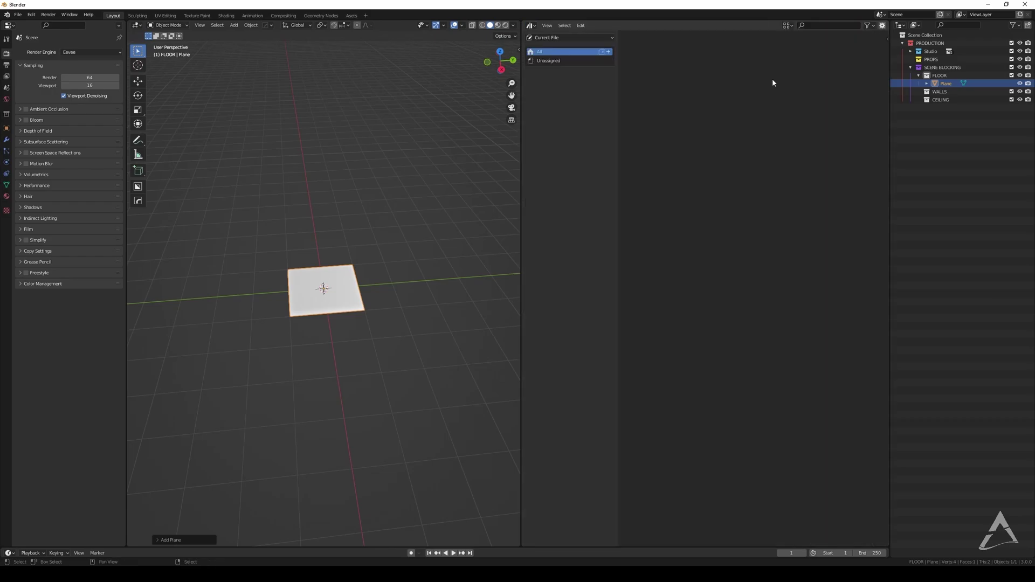
pyautogui.click(551, 39)
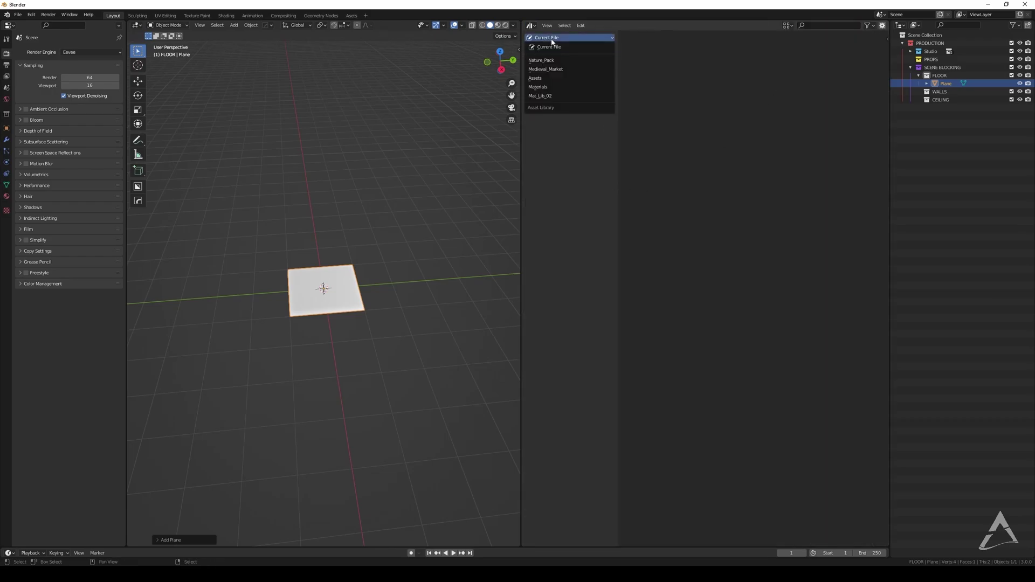
pyautogui.click(544, 96)
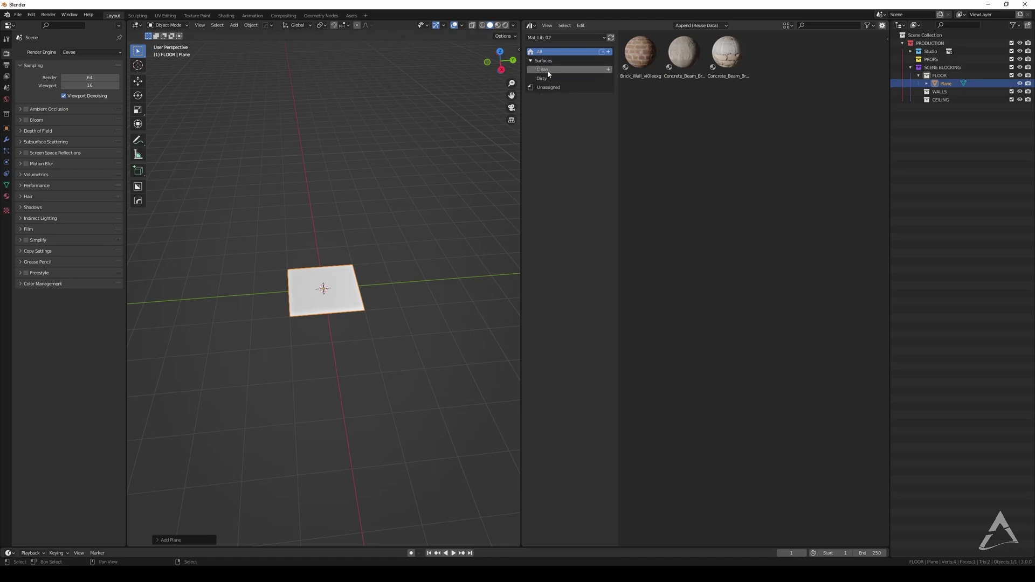
# Step: With Material Preview shading on, apply both Clean catalog materials and the Dirty catalog material to the plane in turn
pyautogui.click(547, 71)
pyautogui.moveTo(684, 53)
pyautogui.mouseDown()
pyautogui.moveTo(649, 113)
pyautogui.moveTo(323, 286)
pyautogui.mouseUp()
pyautogui.click(498, 27)
pyautogui.scroll(6, 381, 251)
pyautogui.moveTo(380, 251)
pyautogui.mouseDown(button='middle')
pyautogui.moveTo(378, 268)
pyautogui.moveTo(389, 266)
pyautogui.moveTo(377, 247)
pyautogui.moveTo(399, 232)
pyautogui.mouseUp(button='middle')
pyautogui.moveTo(641, 53); pyautogui.dragTo(340, 291)
pyautogui.moveTo(381, 216); pyautogui.dragTo(406, 180, button='middle')
pyautogui.click(545, 78)
pyautogui.moveTo(641, 53); pyautogui.dragTo(306, 279)
pyautogui.moveTo(319, 245); pyautogui.dragTo(383, 183, button='middle')
pyautogui.click(383, 183)
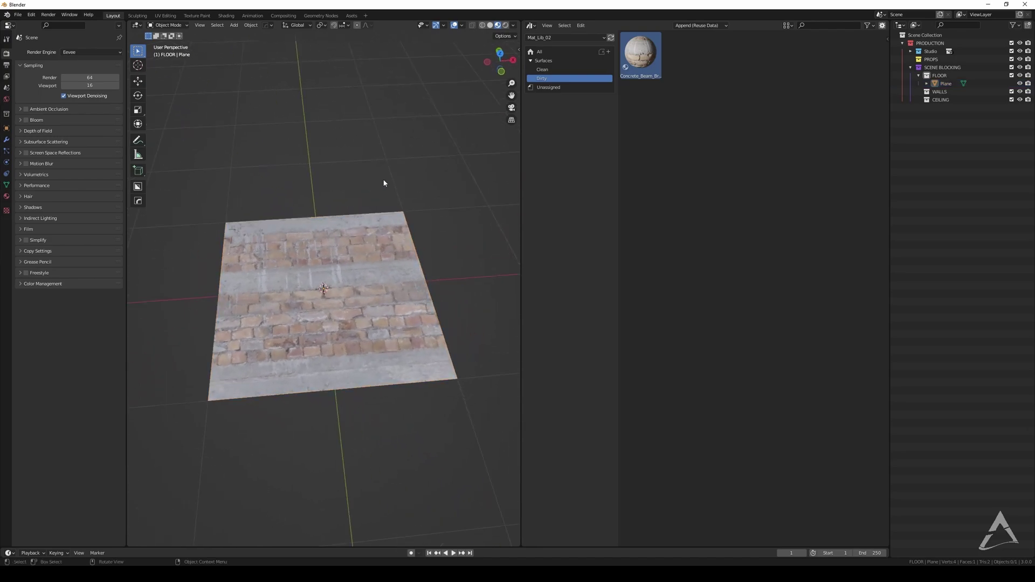
# Step: Reopen the recently used bricks.blend file and frame its three brick planes
pyautogui.click(18, 14)
pyautogui.moveTo(54, 42)
pyautogui.click(104, 39)
pyautogui.click(543, 302)
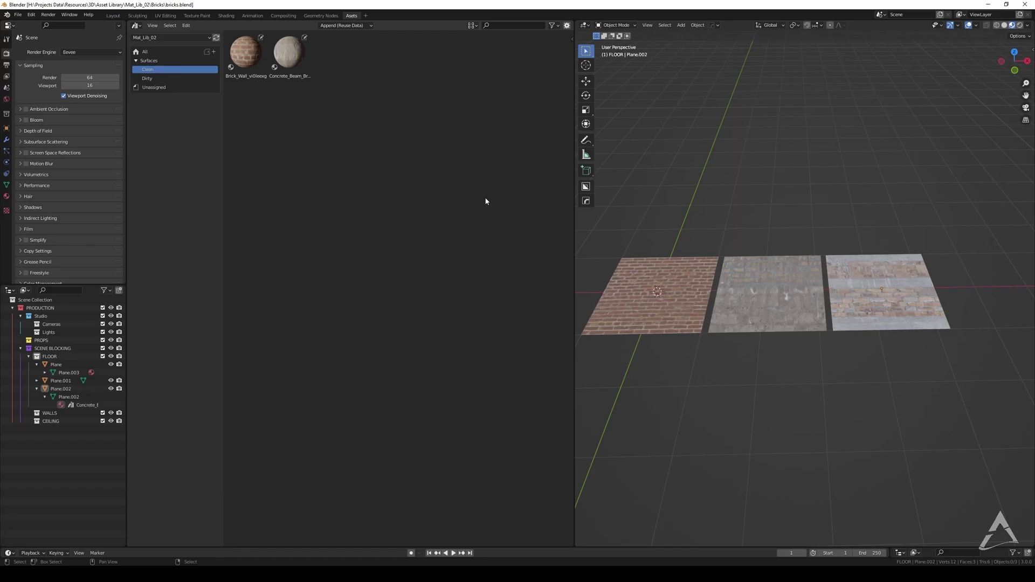
pyautogui.moveTo(635, 201); pyautogui.dragTo(713, 194, button='middle')
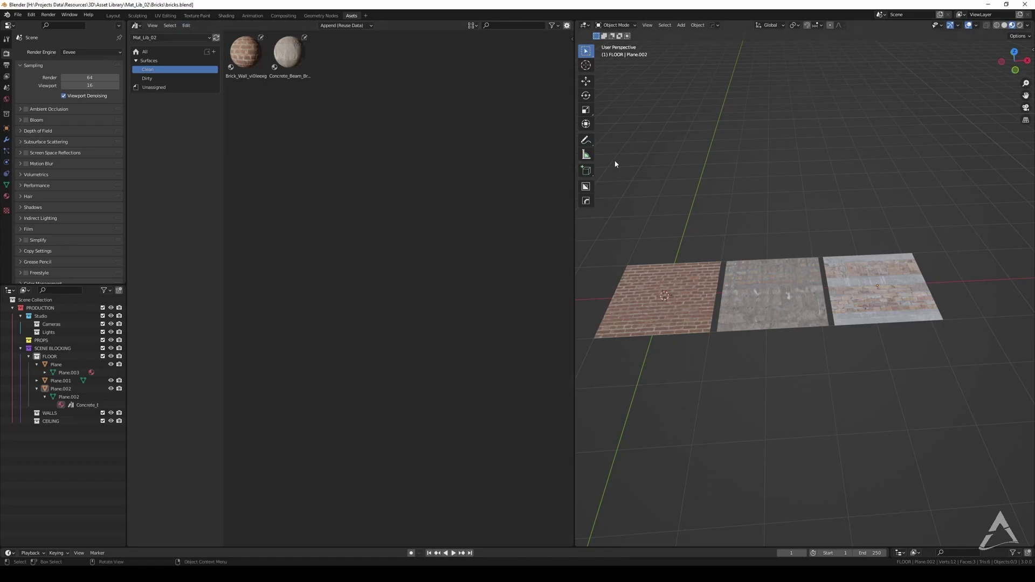
pyautogui.moveTo(665, 209); pyautogui.dragTo(937, 339)
pyautogui.press('KP_Decimal')
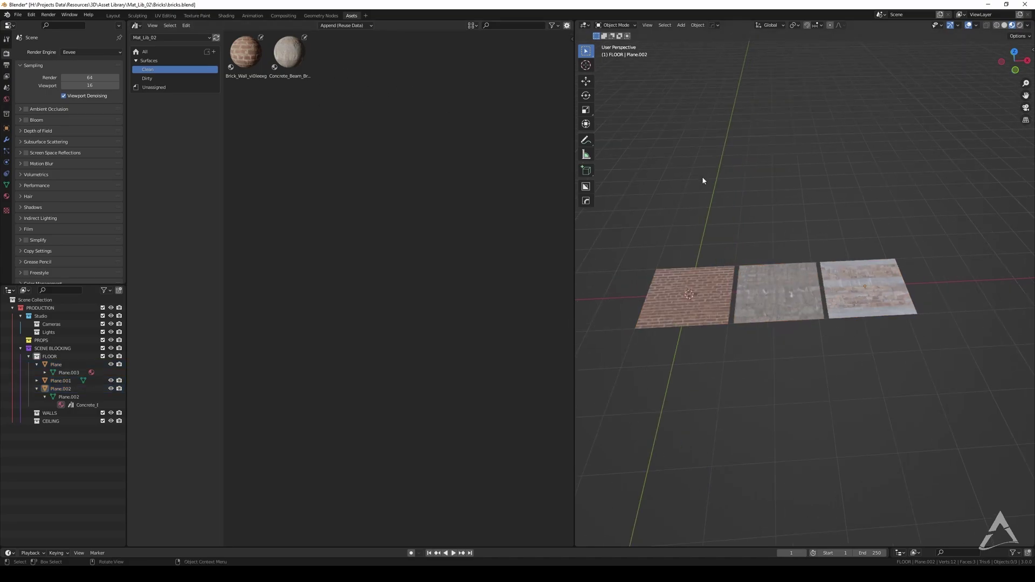
# Step: Review the Mat_Lib_02 library path in the File Paths preferences, save the preferences and close them
pyautogui.click(38, 16)
pyautogui.click(51, 133)
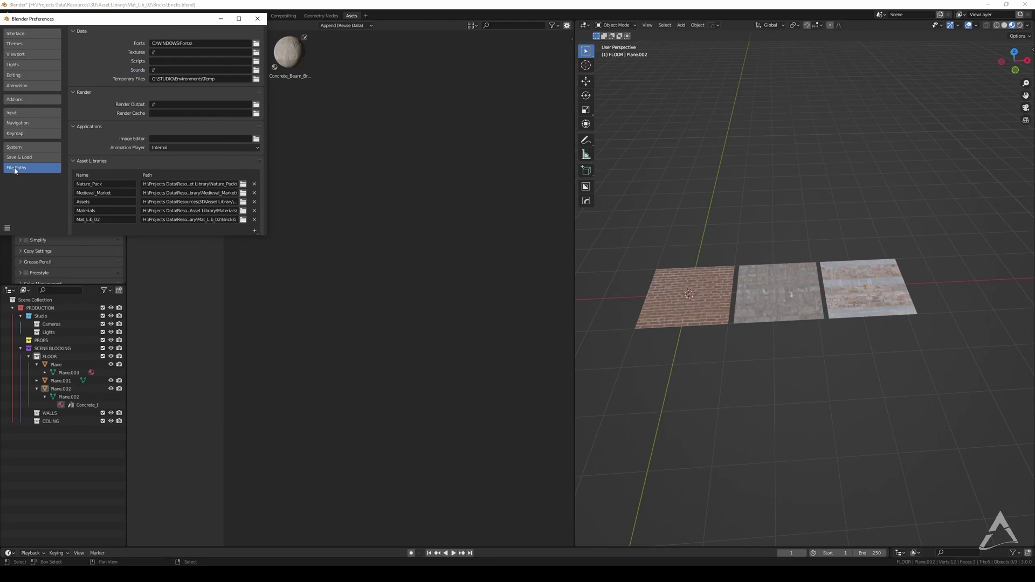
pyautogui.moveTo(265, 235); pyautogui.dragTo(371, 316)
pyautogui.click(315, 220)
pyautogui.moveTo(315, 221); pyautogui.dragTo(174, 222)
pyautogui.click(124, 223)
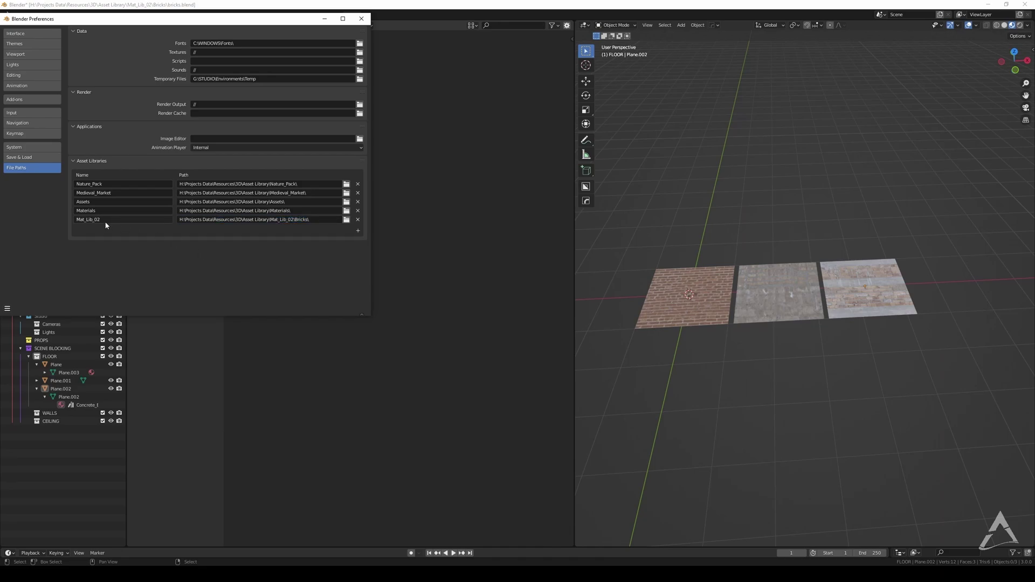
pyautogui.click(7, 309)
pyautogui.click(27, 289)
pyautogui.click(362, 19)
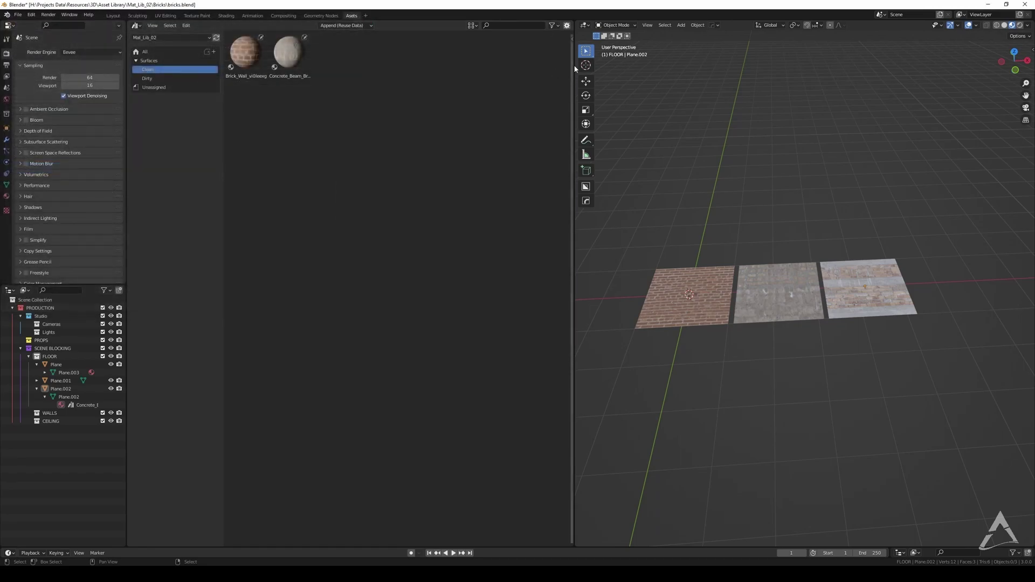
# Step: Widen the 3D viewport and expand the brick planes in the Outliner down to their materials
pyautogui.moveTo(574, 65); pyautogui.dragTo(470, 65)
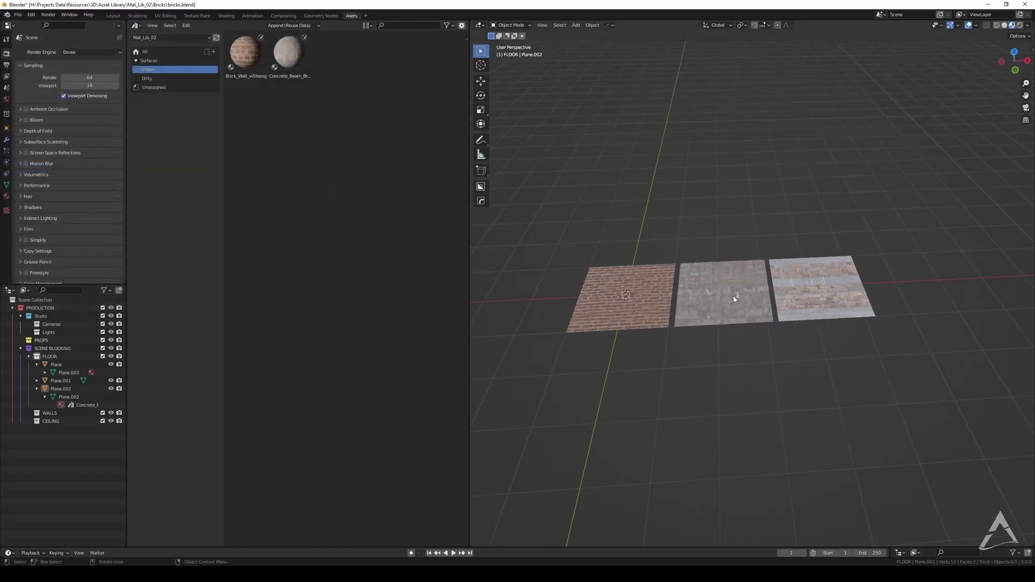
pyautogui.click(675, 294)
pyautogui.click(45, 373)
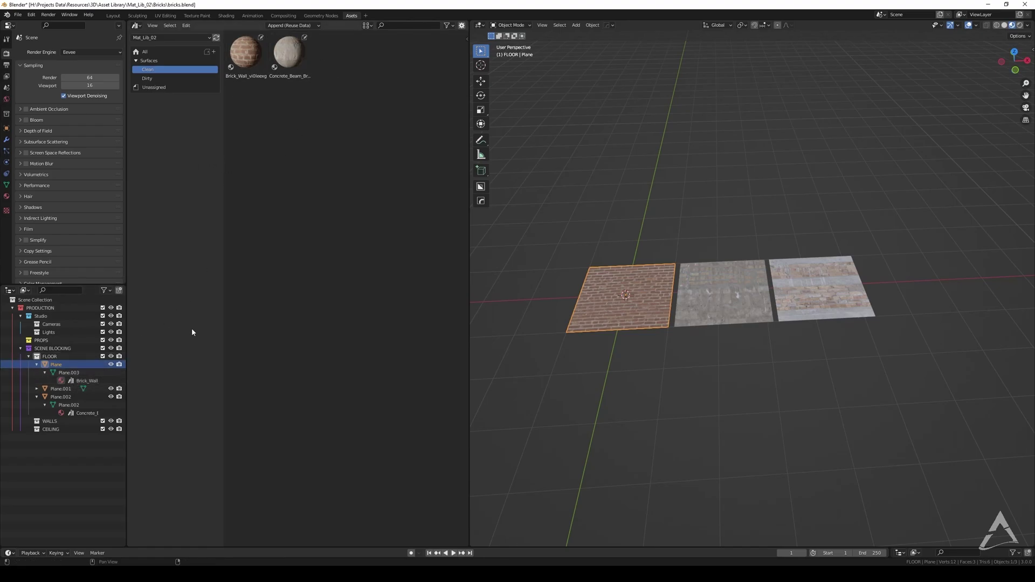
pyautogui.click(37, 389)
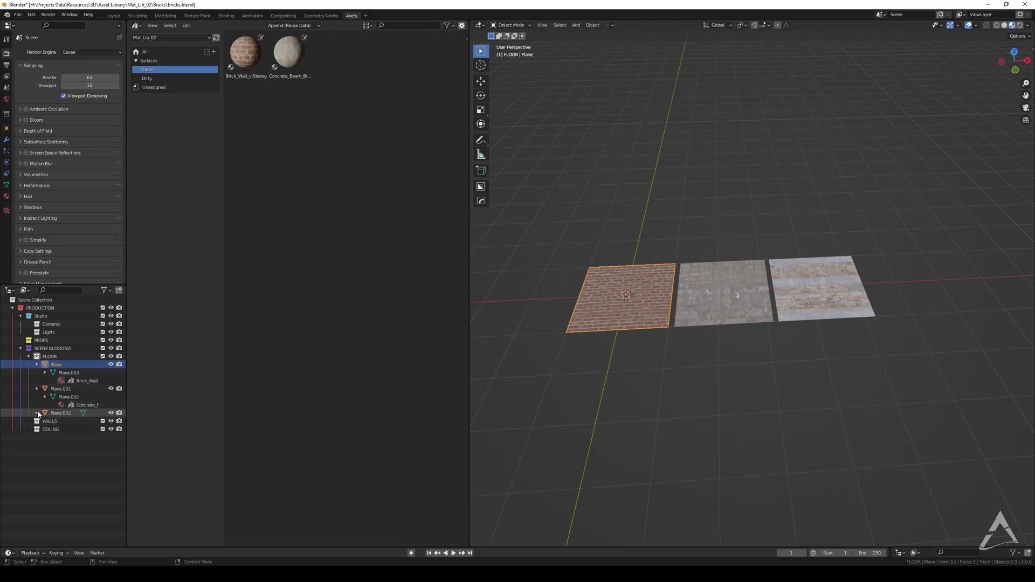
# Step: Clear the asset mark from Plane.002's Concrete_Beam_Brick material, restore it, and show the Dirty catalog
pyautogui.click(63, 430)
pyautogui.rightClick(64, 429)
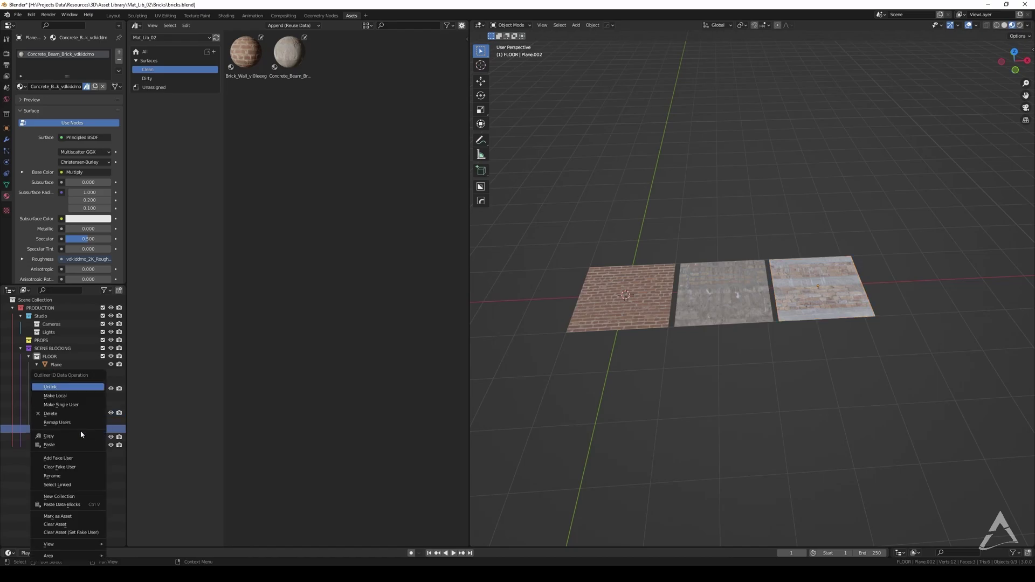
pyautogui.click(63, 526)
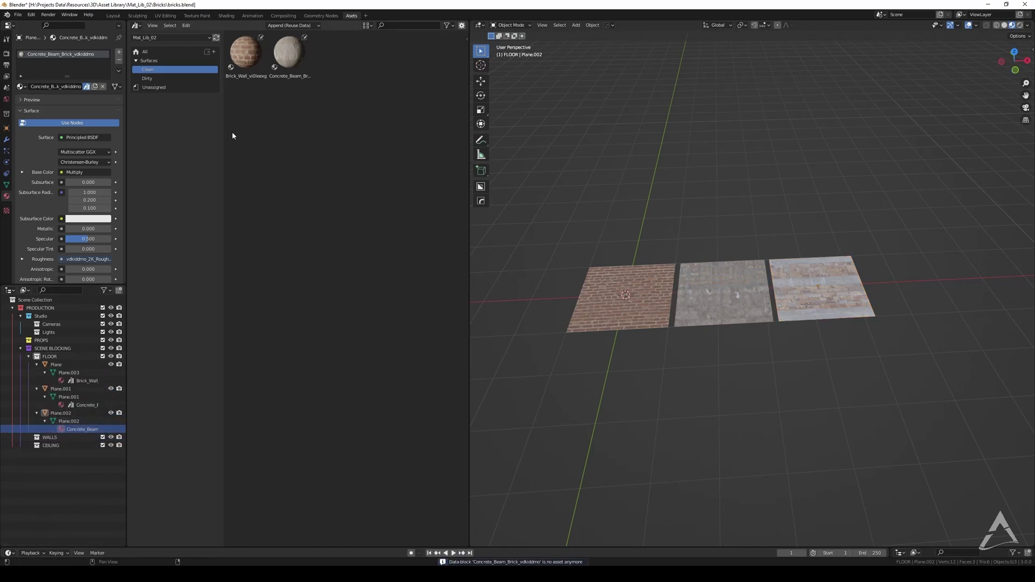
pyautogui.click(71, 430)
pyautogui.click(147, 78)
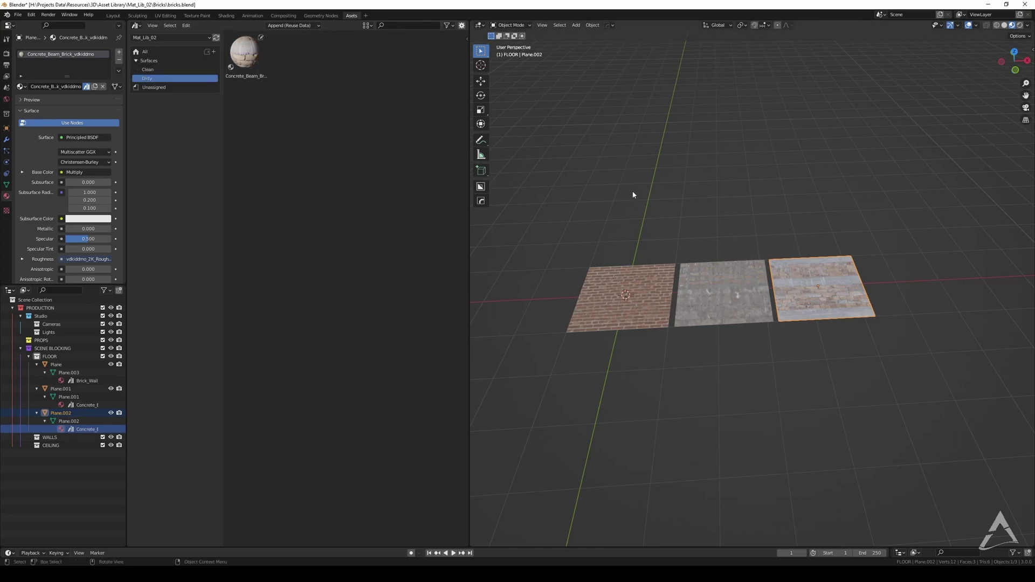
# Step: Deselect the three planes and look at them in the top orthographic view
pyautogui.moveTo(587, 168); pyautogui.dragTo(919, 315)
pyautogui.click(772, 228)
pyautogui.moveTo(760, 227); pyautogui.dragTo(804, 230, button='middle')
pyautogui.press('KP_7')
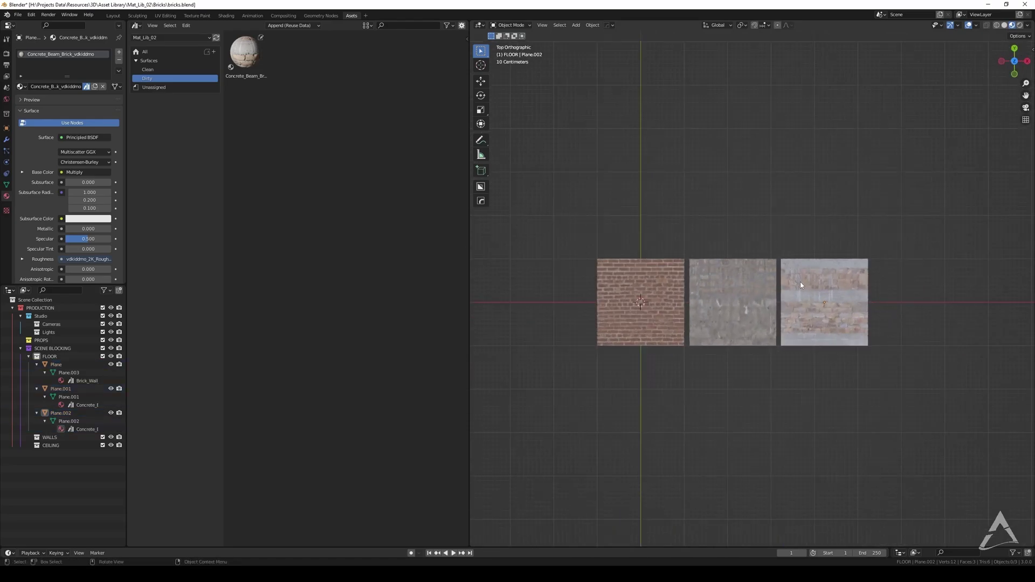
# Step: Tilt the viewport to a perspective view of the three planes and save the bricks.blend file
pyautogui.moveTo(603, 253); pyautogui.dragTo(723, 243, button='middle')
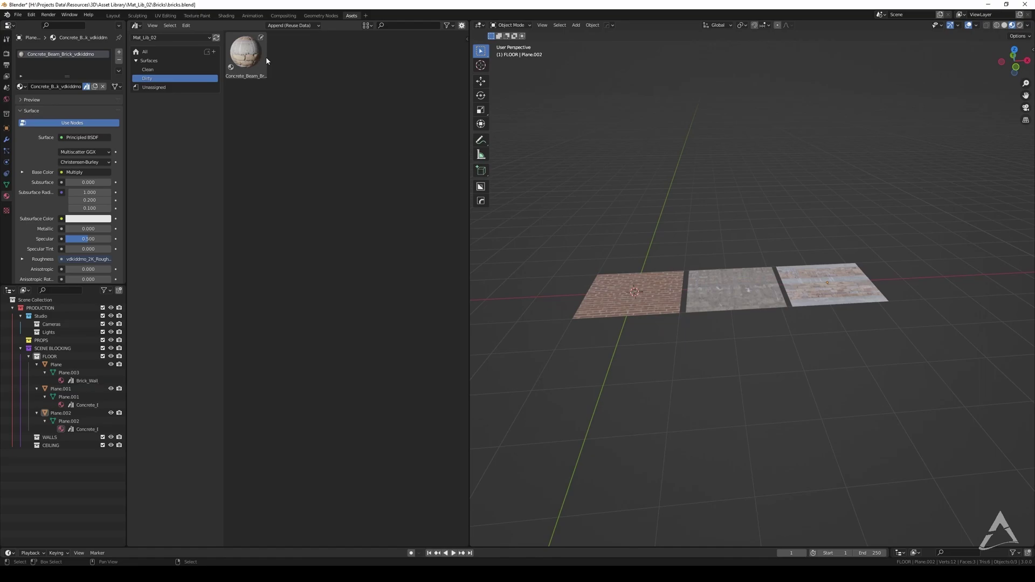
pyautogui.rightClick(143, 42)
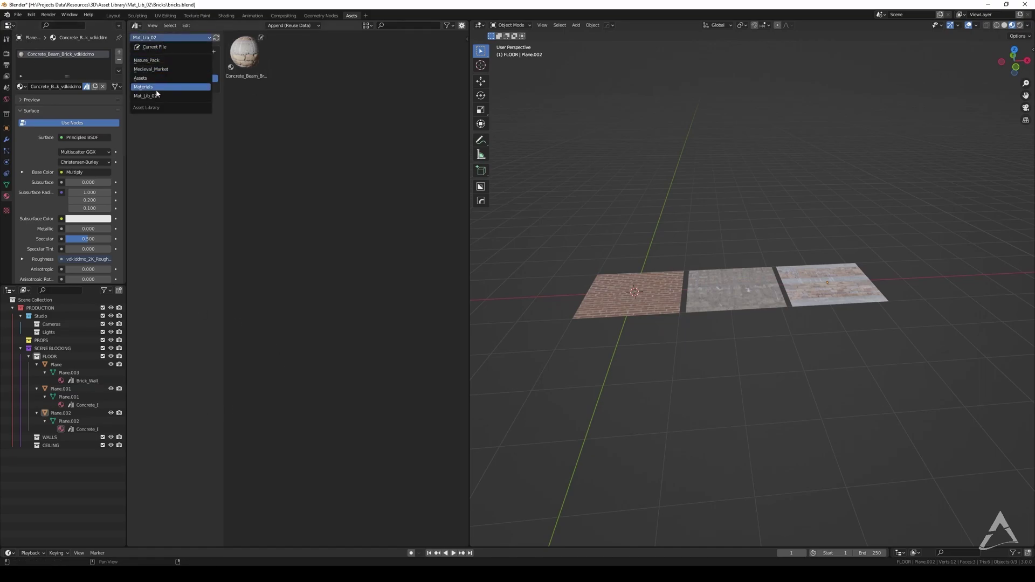
pyautogui.hotkey('ctrl', 's')
pyautogui.click(326, 144)
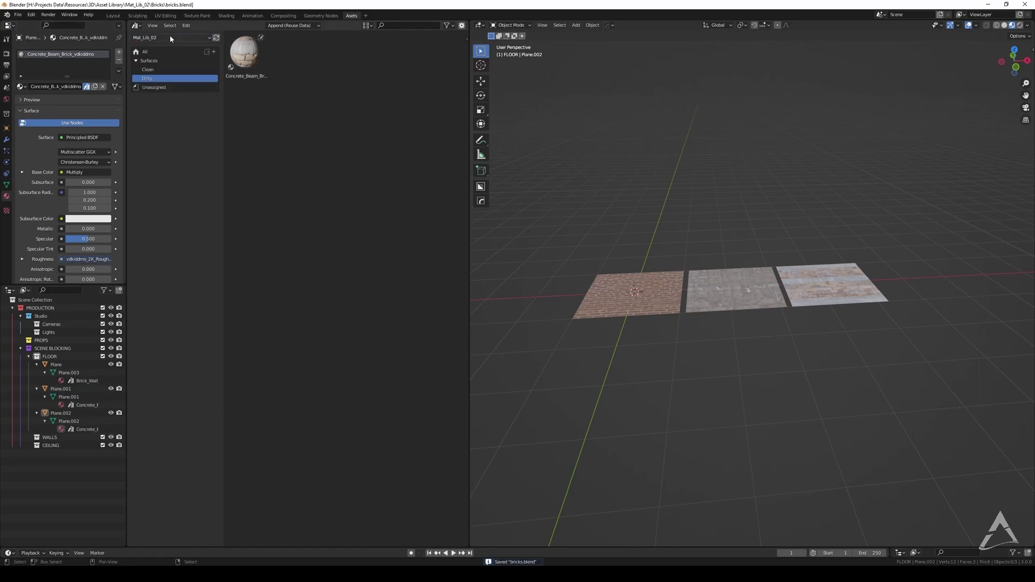
# Step: Show the Materials asset library and expand its Quixel Textures catalogs down to the Concrete subcatalogs
pyautogui.click(169, 38)
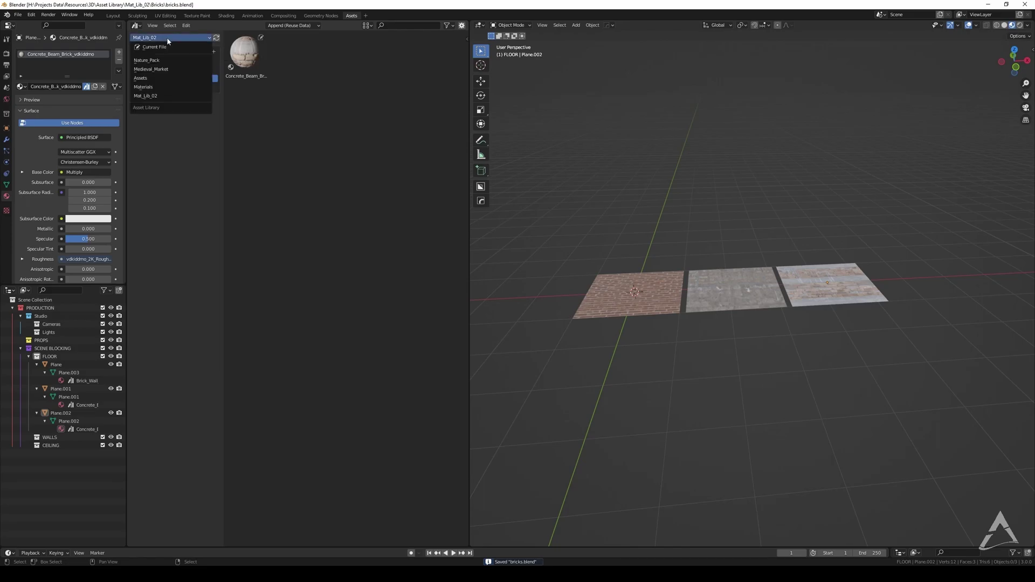
pyautogui.click(154, 87)
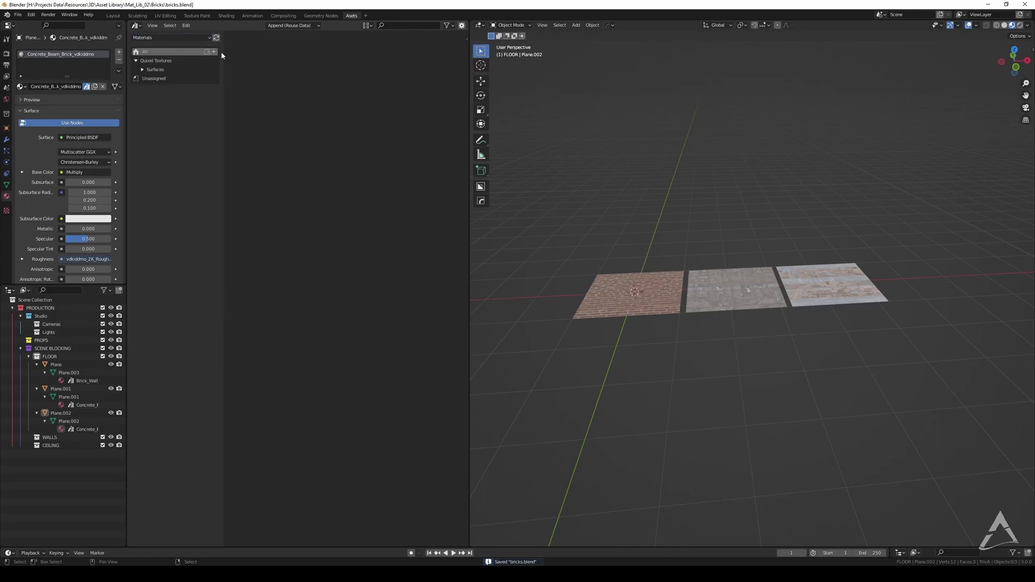
pyautogui.click(149, 79)
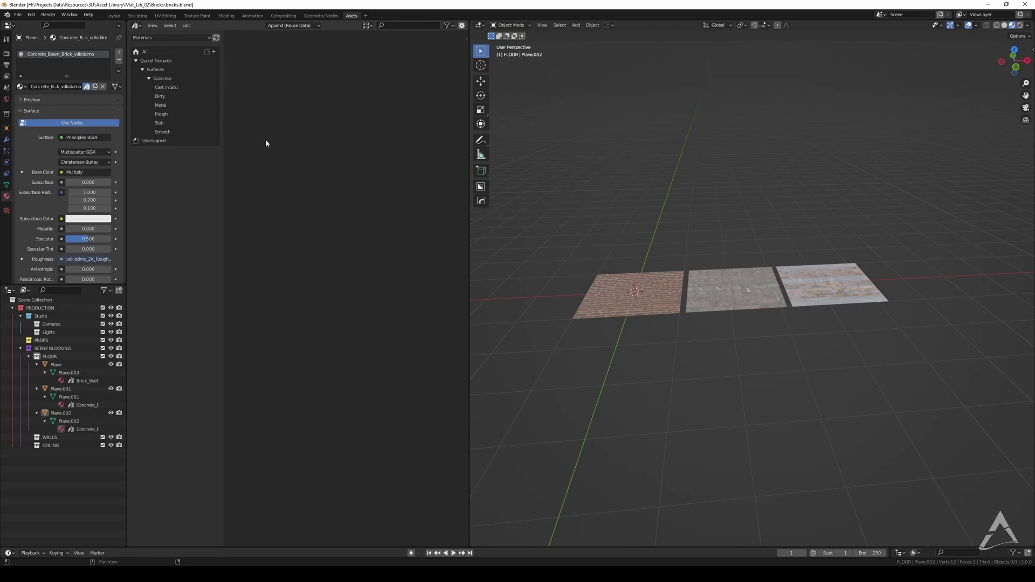
pyautogui.moveTo(796, 267); pyautogui.dragTo(837, 257, button='middle')
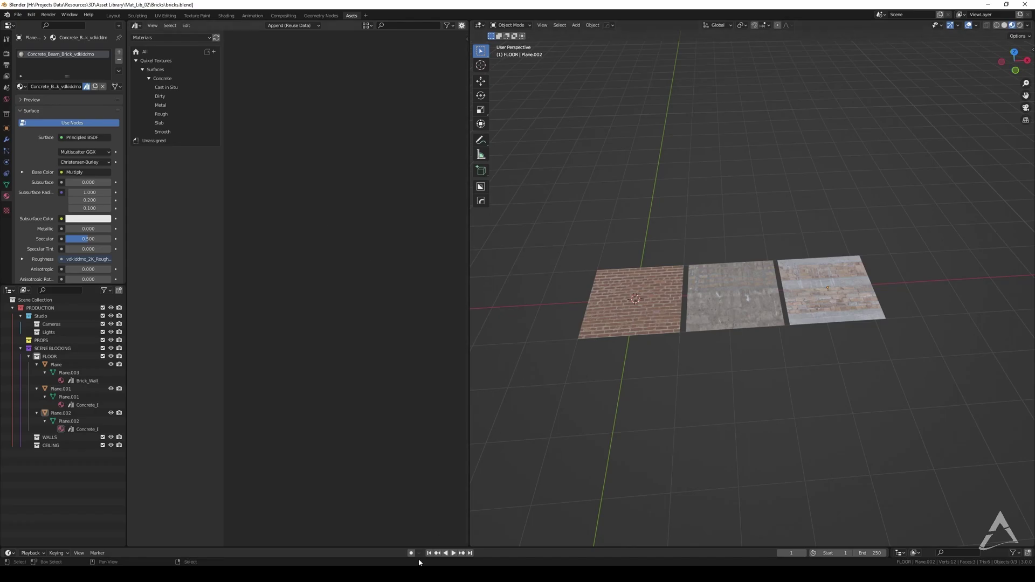
# Step: Switch to Quixel Bridge, browse the Brick surfaces, and bring up the other Blender scene with the three brick planes
pyautogui.click(446, 573)
pyautogui.moveTo(406, 12); pyautogui.dragTo(372, 13)
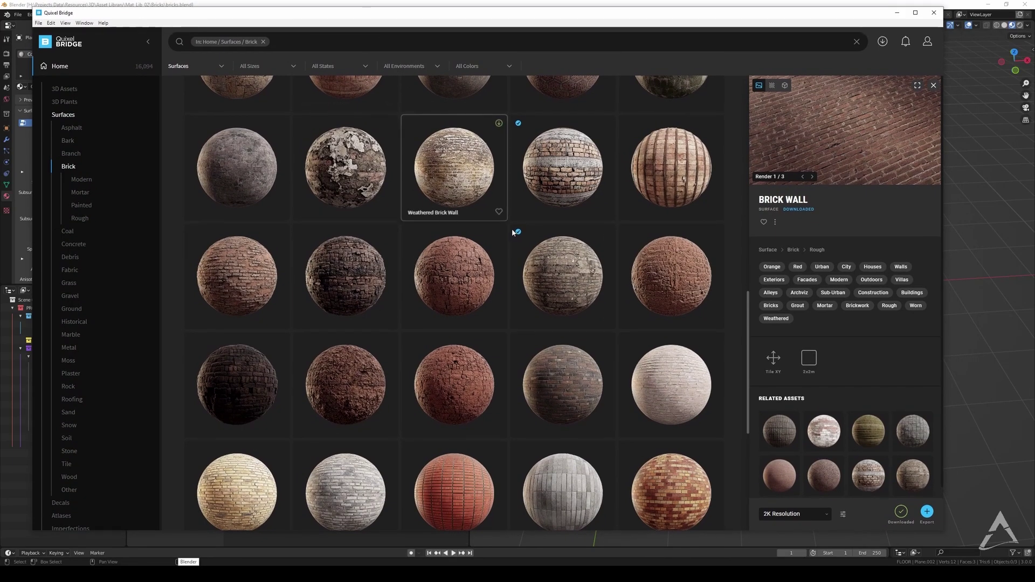
pyautogui.scroll(-2, 469, 302)
pyautogui.scroll(4, 440, 157)
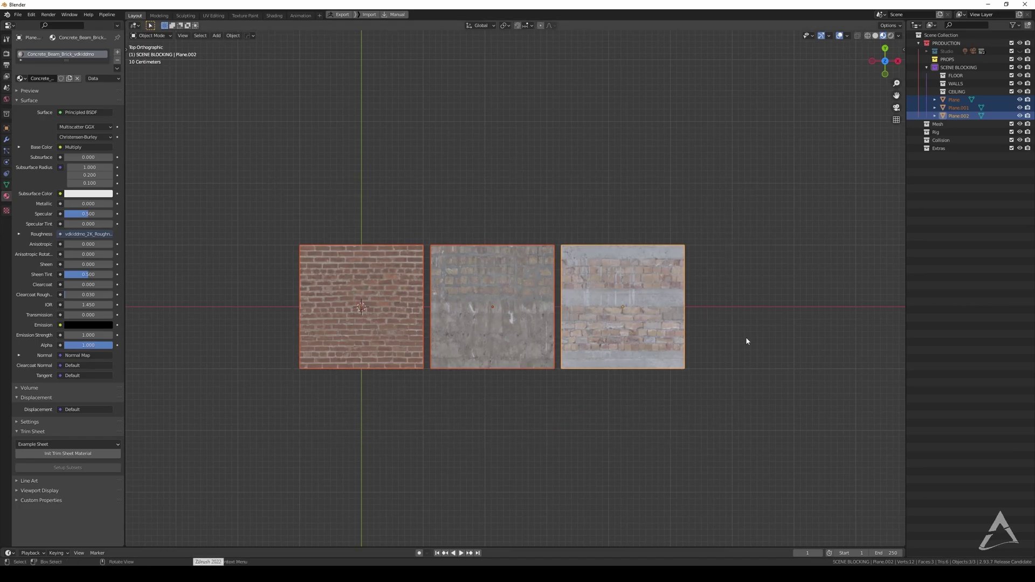
pyautogui.moveTo(744, 342); pyautogui.dragTo(506, 316, button='middle')
pyautogui.click(506, 316)
pyautogui.moveTo(773, 184); pyautogui.dragTo(259, 435)
pyautogui.moveTo(261, 434); pyautogui.dragTo(372, 390, button='middle')
pyautogui.click(372, 390)
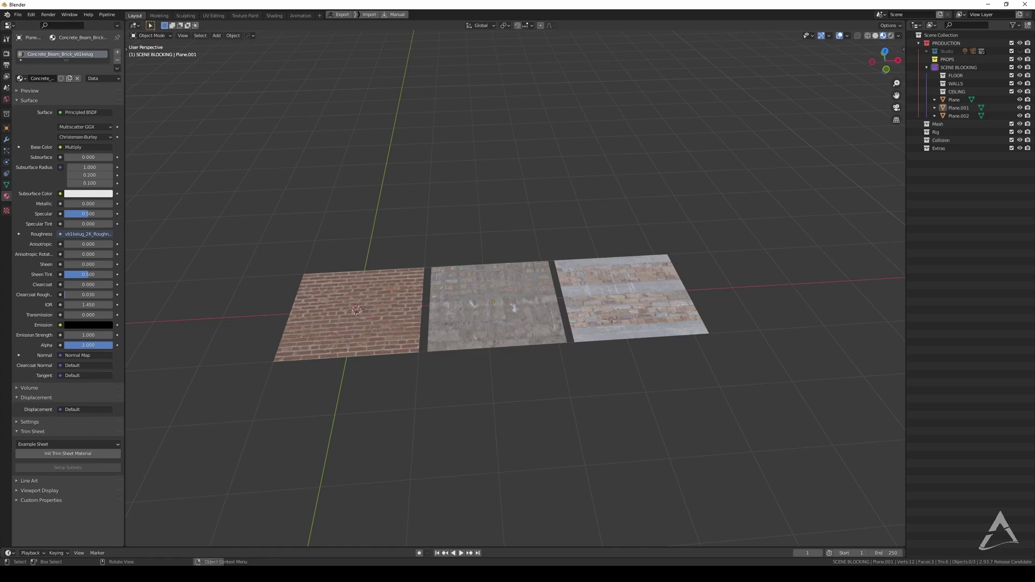
# Step: Return to Quixel Bridge and open the downloaded files folder of the Concrete Beam Brick Wall surface
pyautogui.click(259, 572)
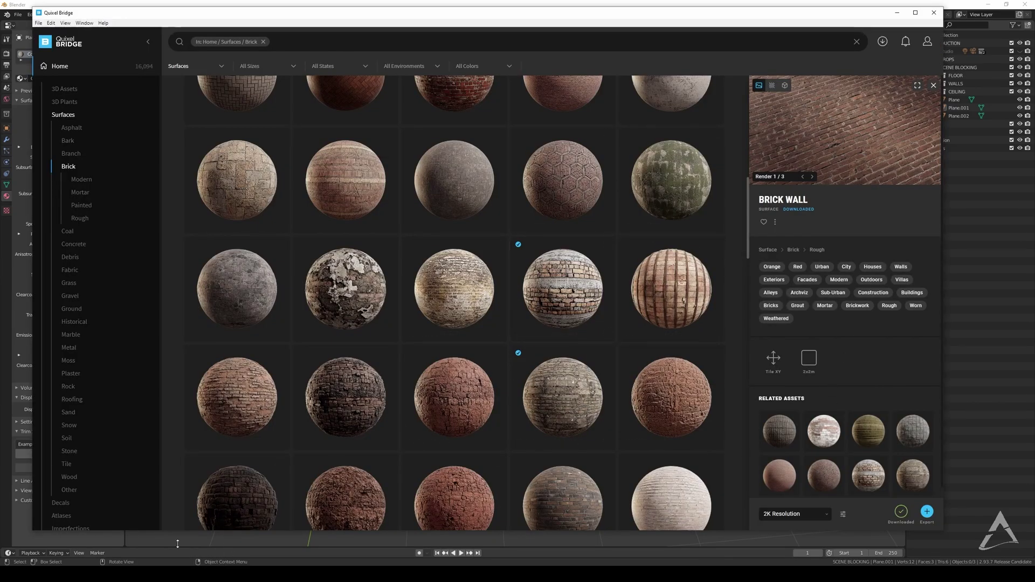
pyautogui.click(465, 272)
pyautogui.click(573, 279)
pyautogui.rightClick(570, 268)
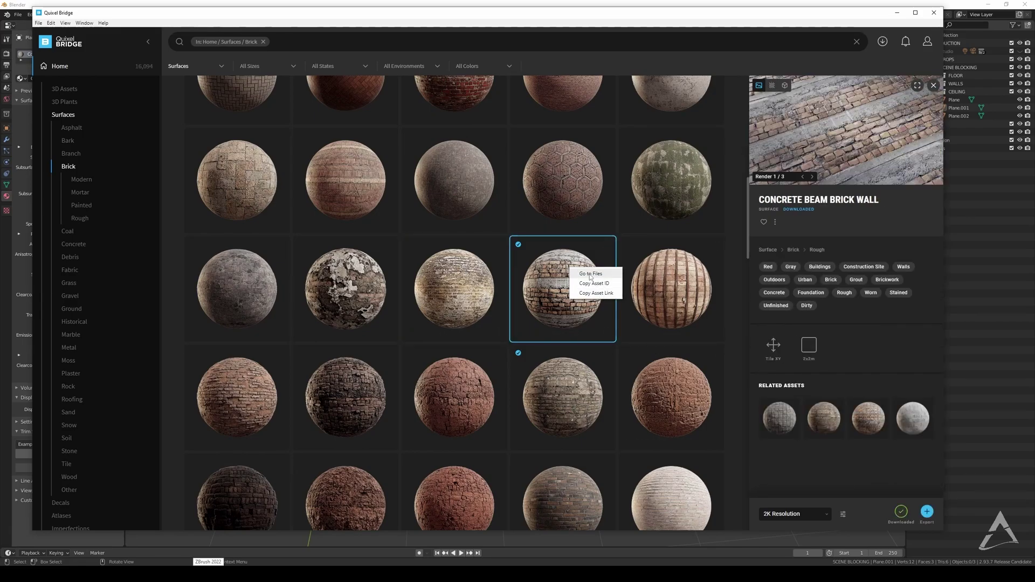
pyautogui.click(593, 273)
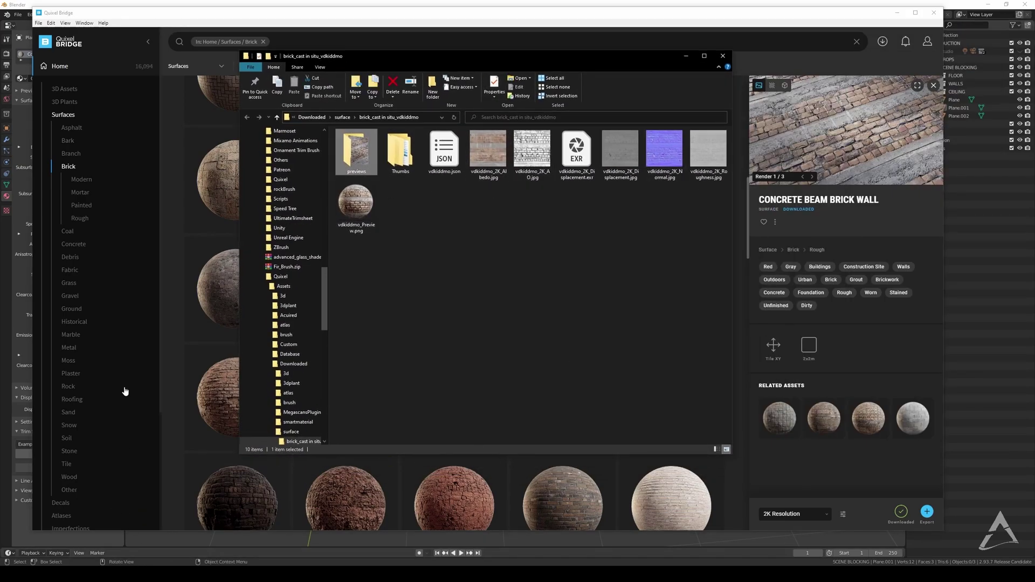
# Step: Move the texture folder window out of the way and return to the bricks.blend scene in Blender
pyautogui.moveTo(413, 58); pyautogui.dragTo(1034, 61)
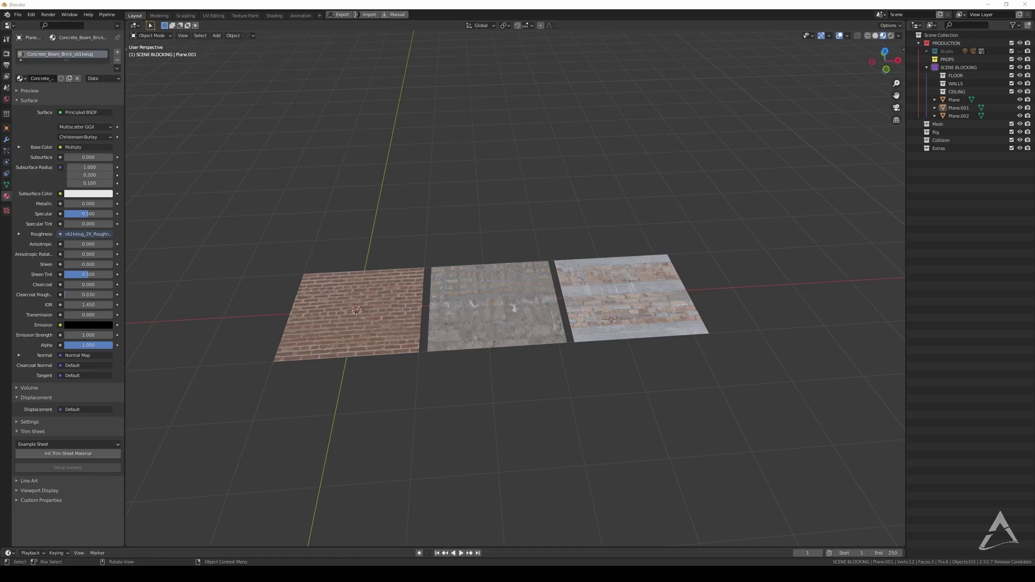
pyautogui.moveTo(168, 575)
pyautogui.click(212, 536)
pyautogui.moveTo(683, 246)
pyautogui.mouseDown(button='middle')
pyautogui.moveTo(671, 221)
pyautogui.moveTo(694, 233)
pyautogui.mouseUp(button='middle')
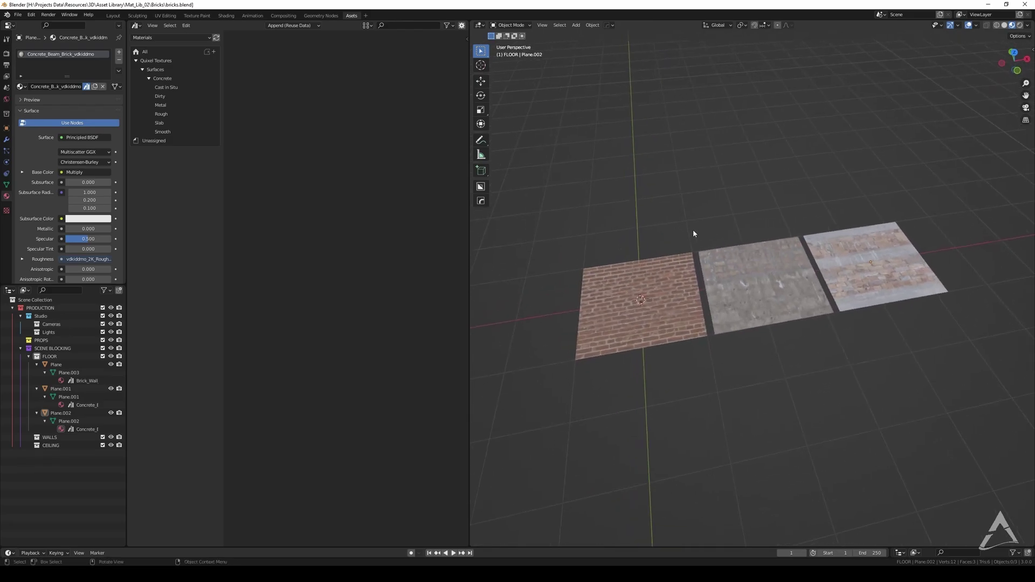